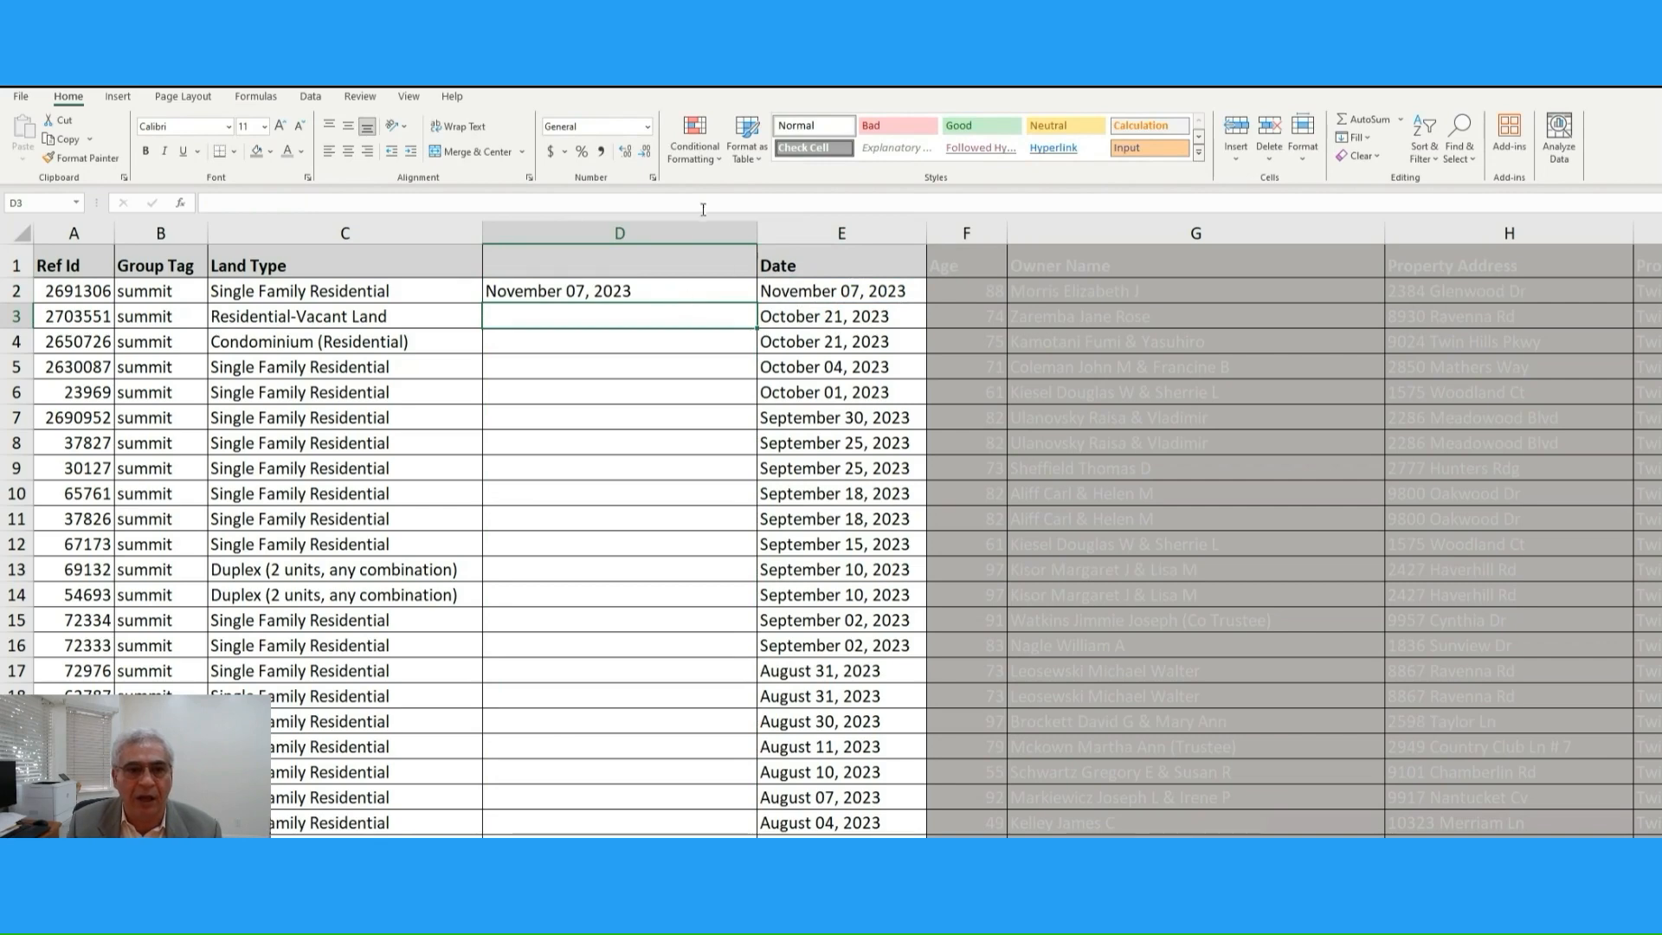
Format the whole of column D with the Date number format, keeping the 3/14/2012 type.
click(693, 232)
right_click(693, 234)
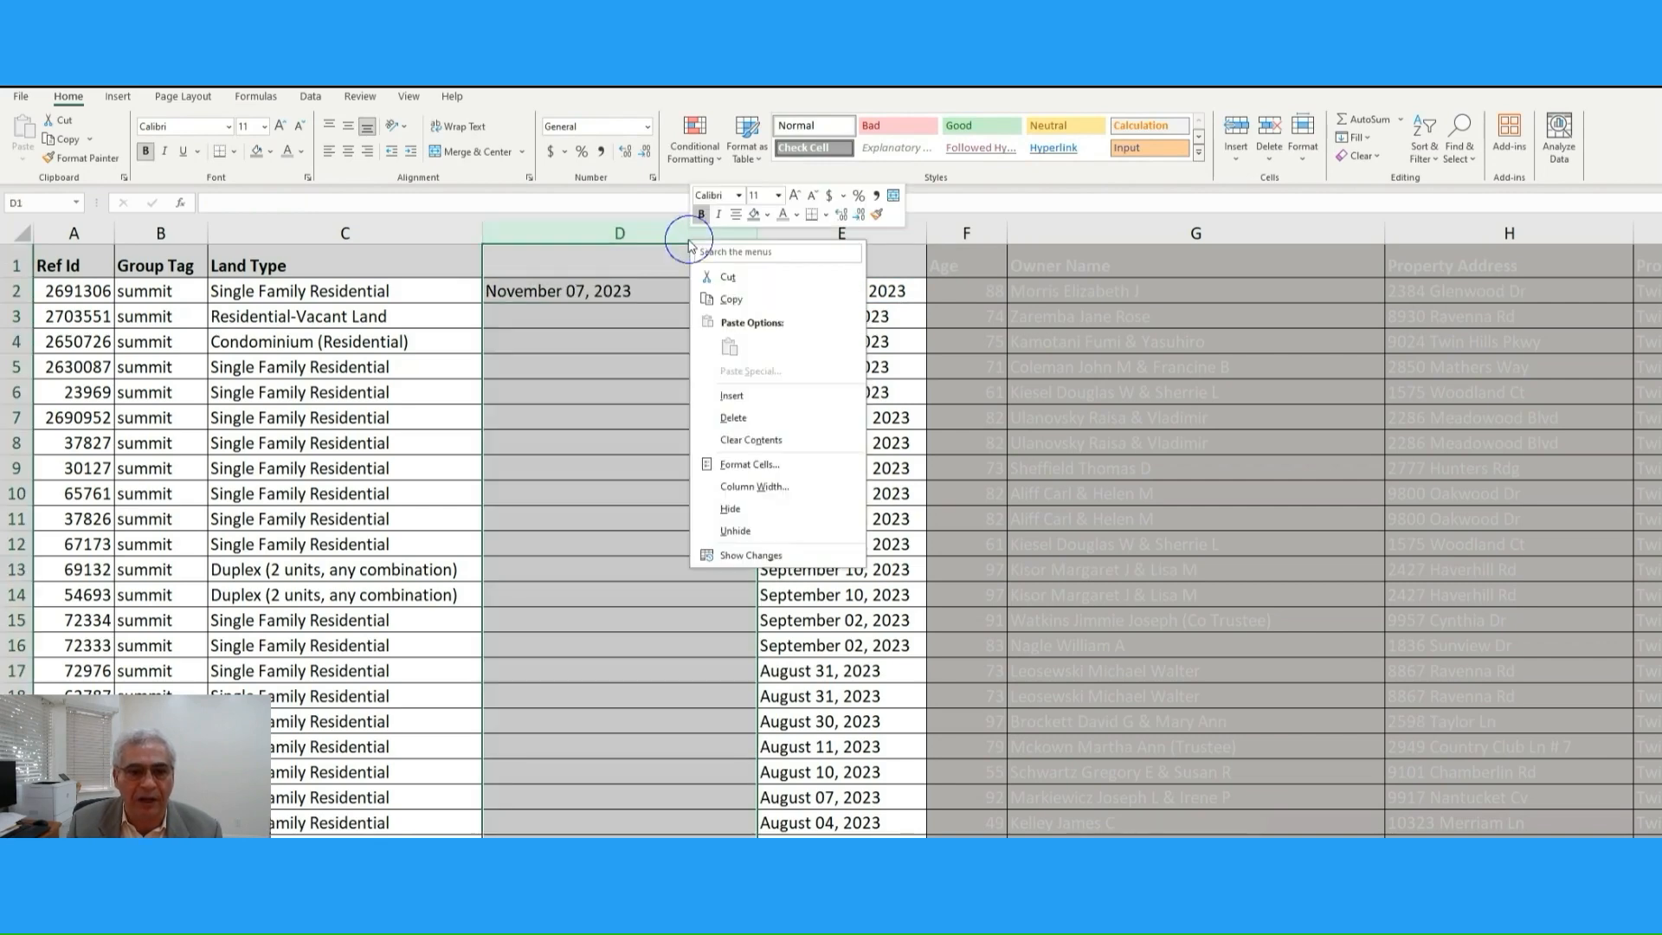
click(742, 467)
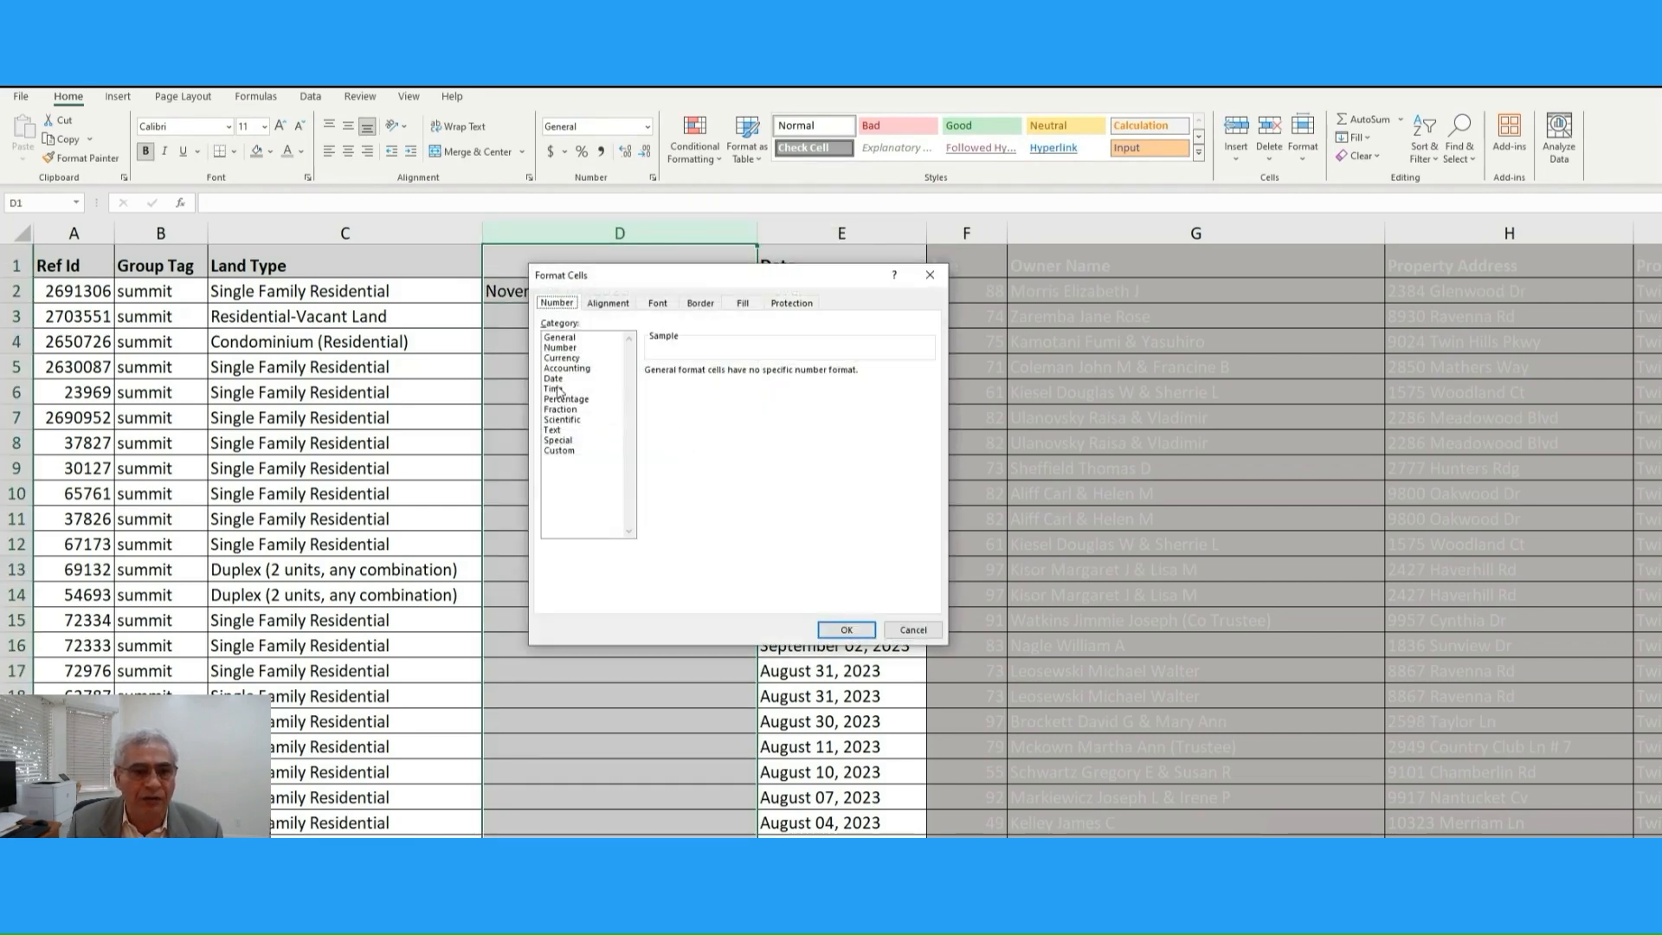
click(554, 379)
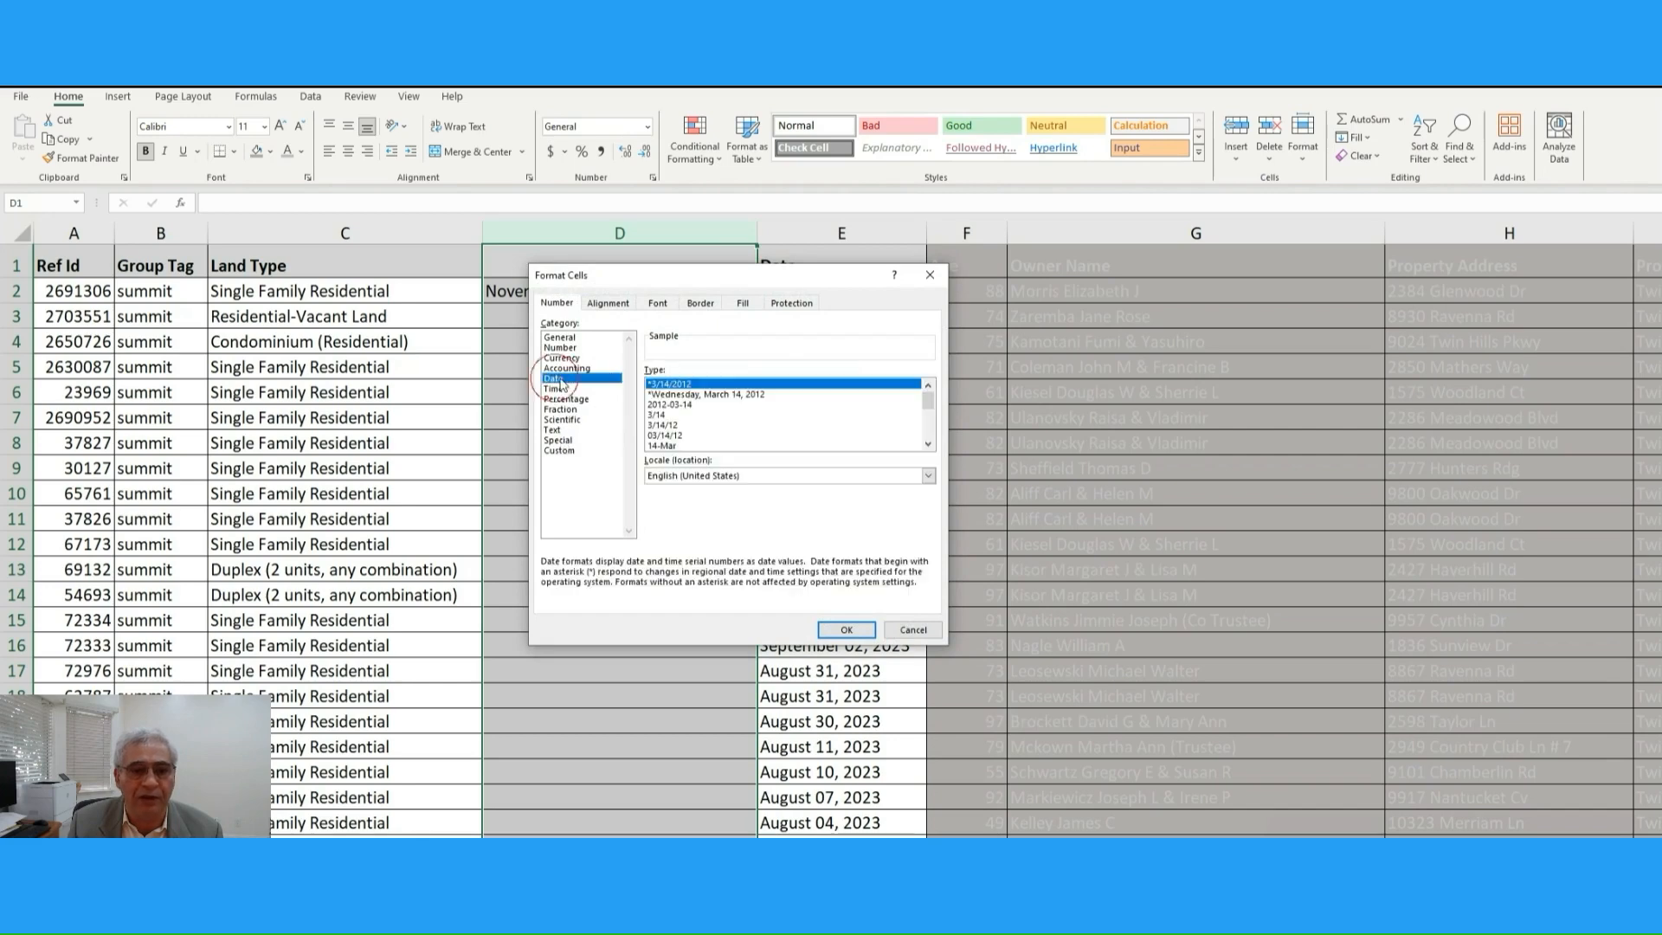
click(844, 629)
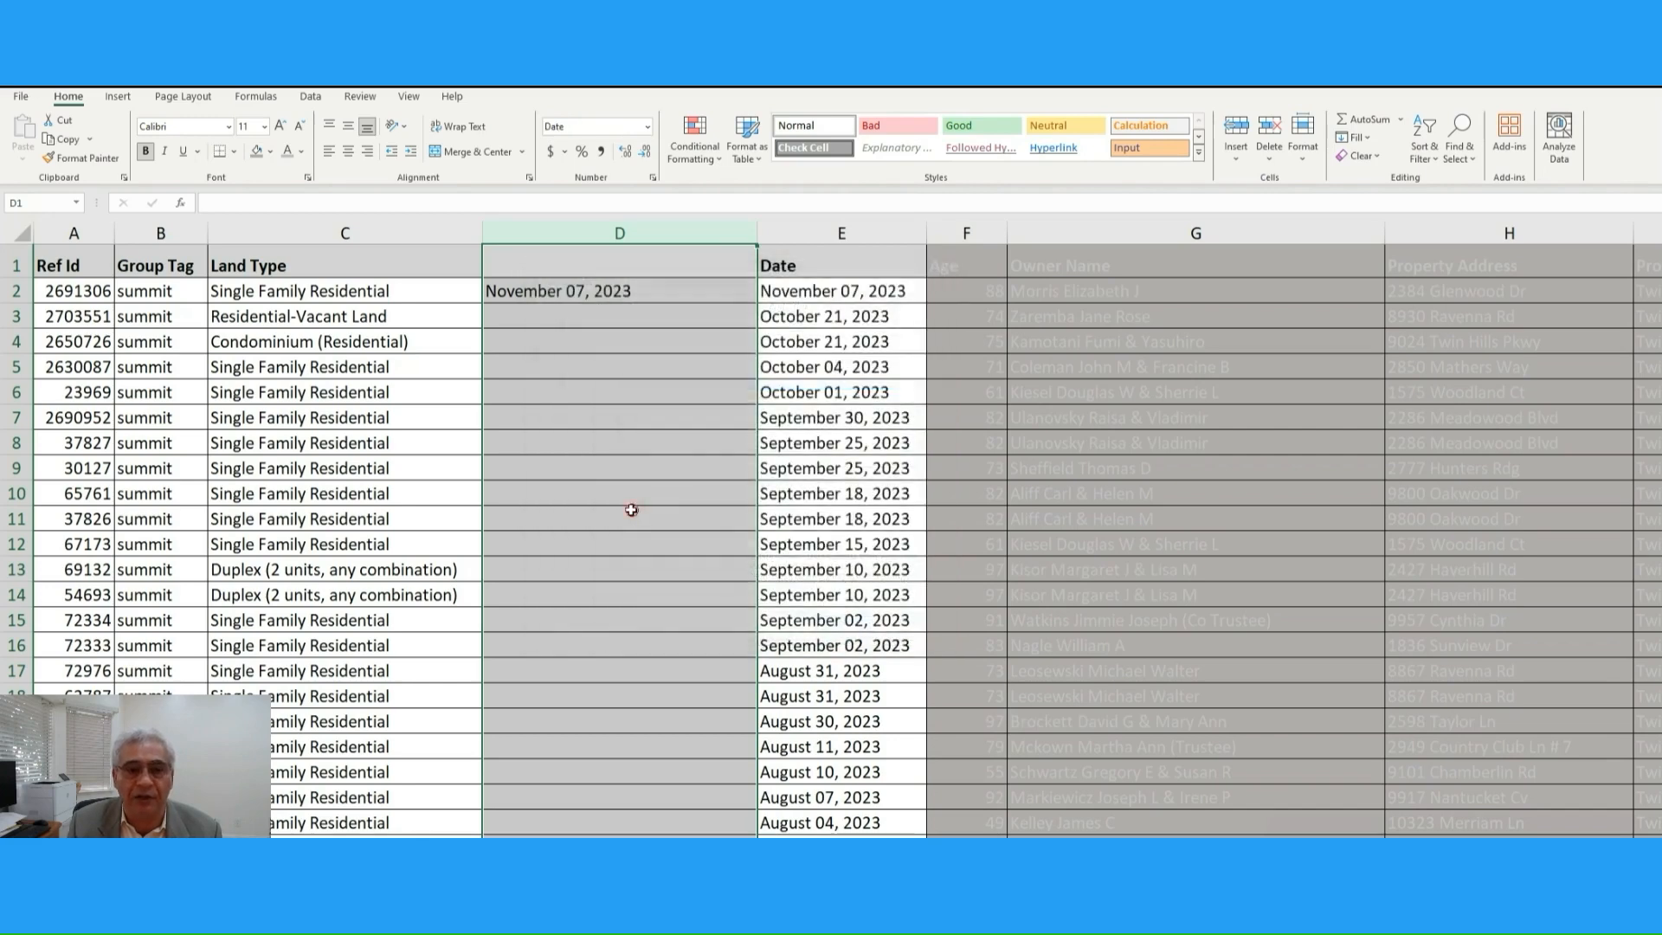
click(631, 510)
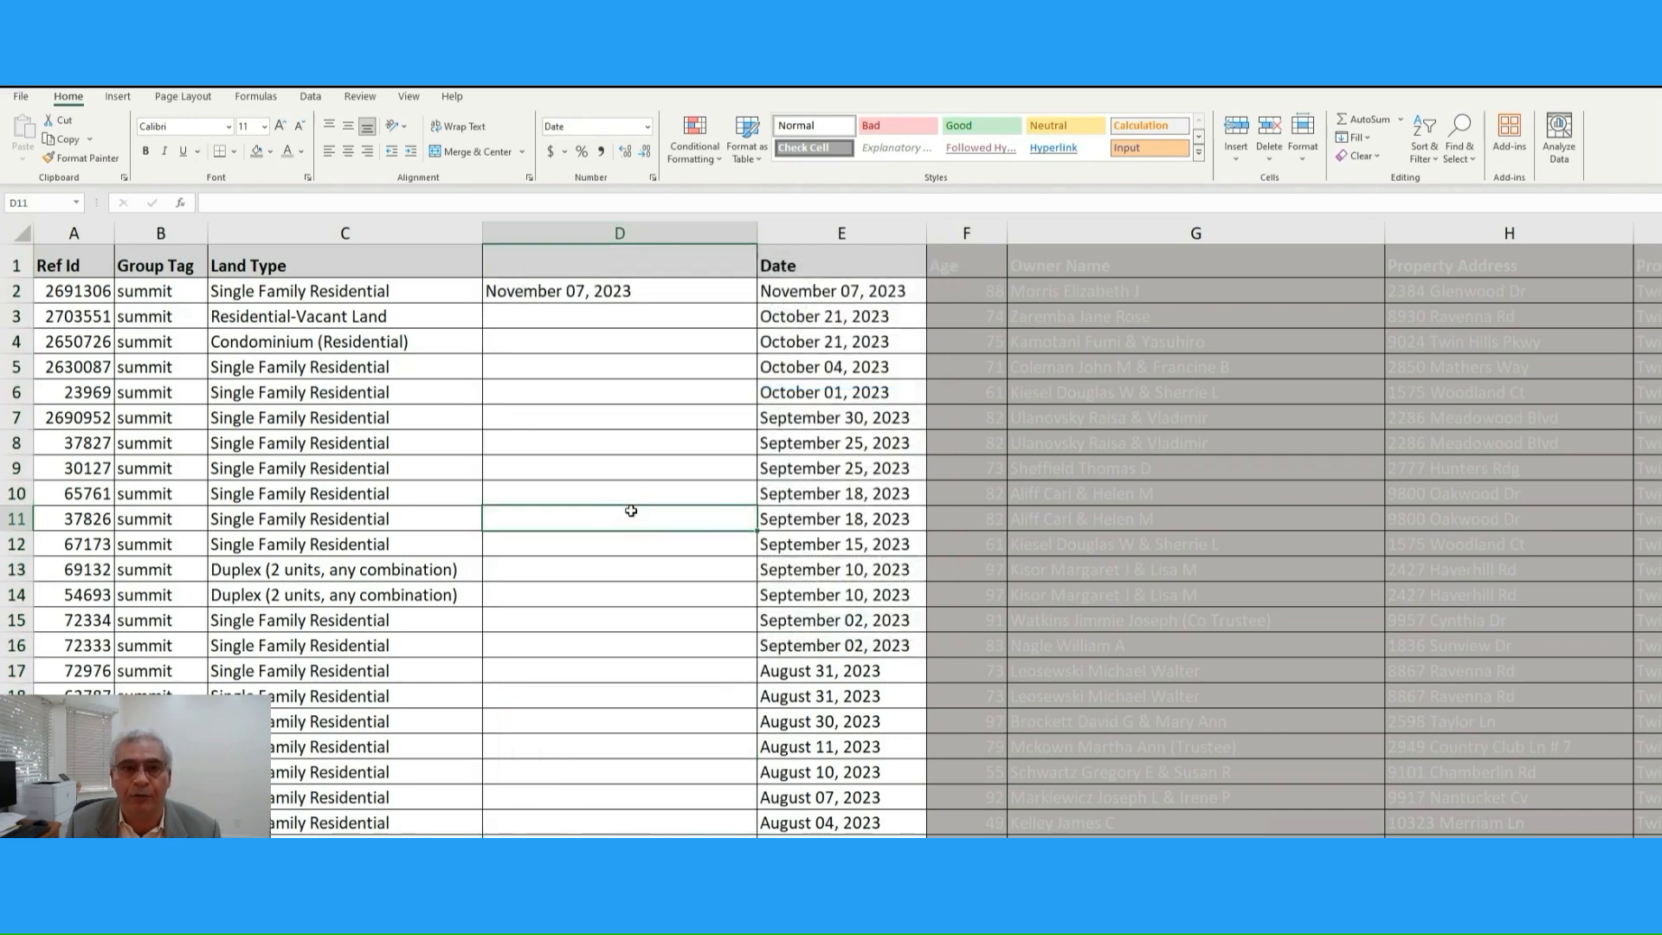
Enter the header "Date" in cell D1.
click(684, 252)
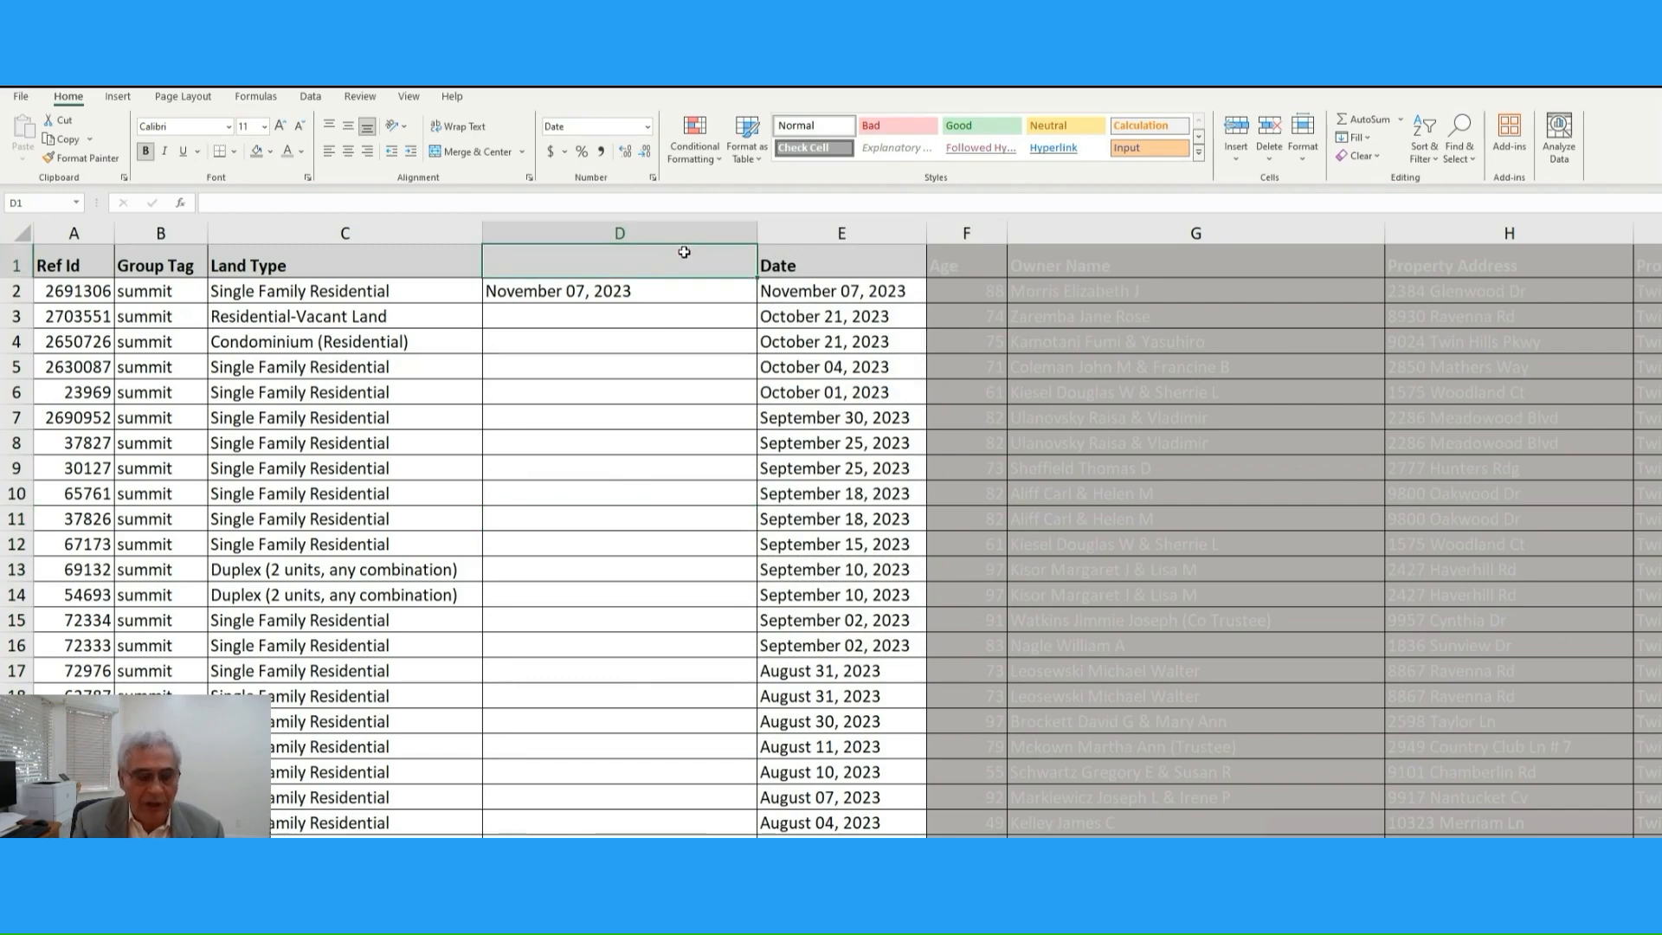
text(Date)
key(Return)
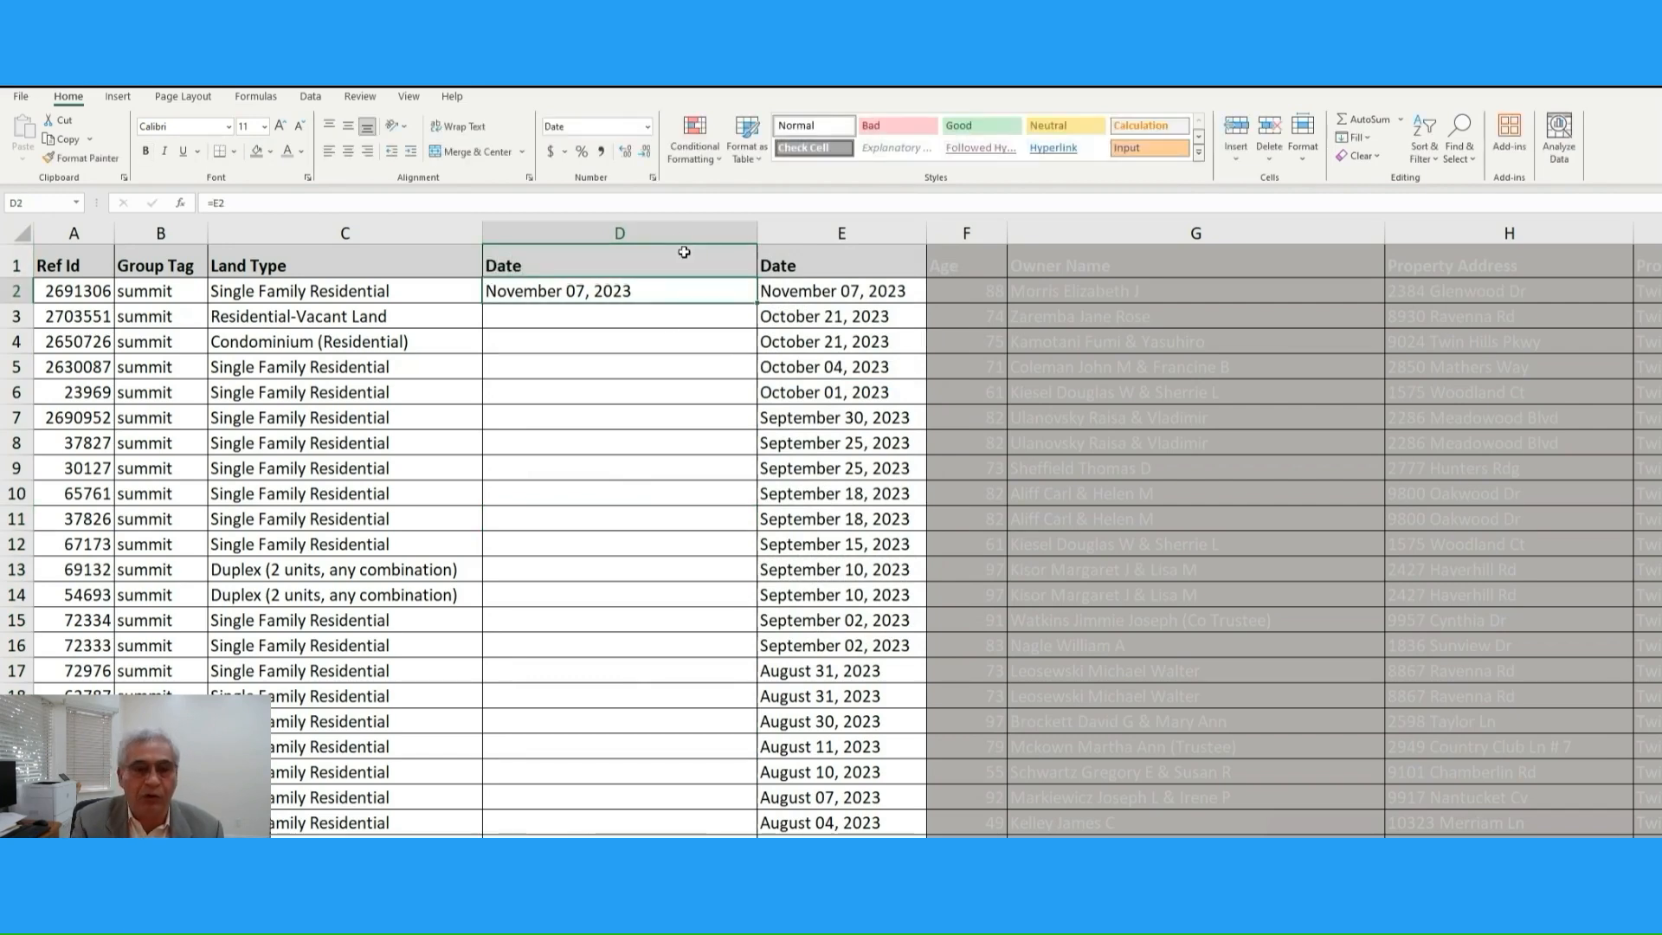
Enter the formula =E2-1+1 in cell D2 and fill it down the rest of column D.
text(=)
key(Right)
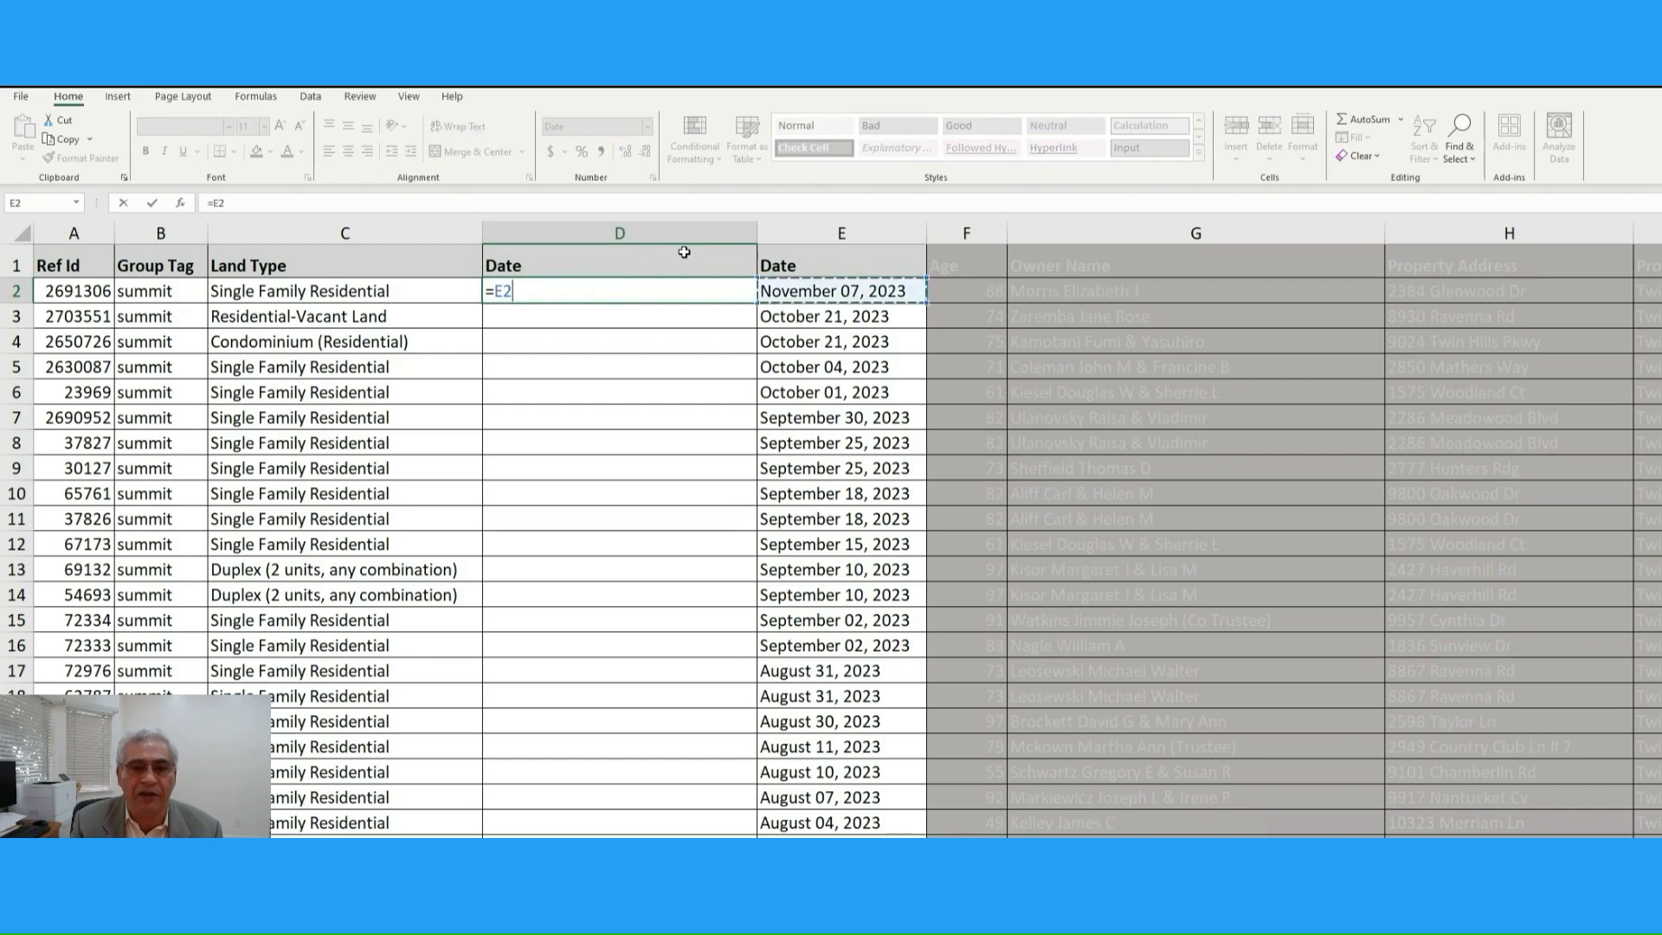
text(-1+1)
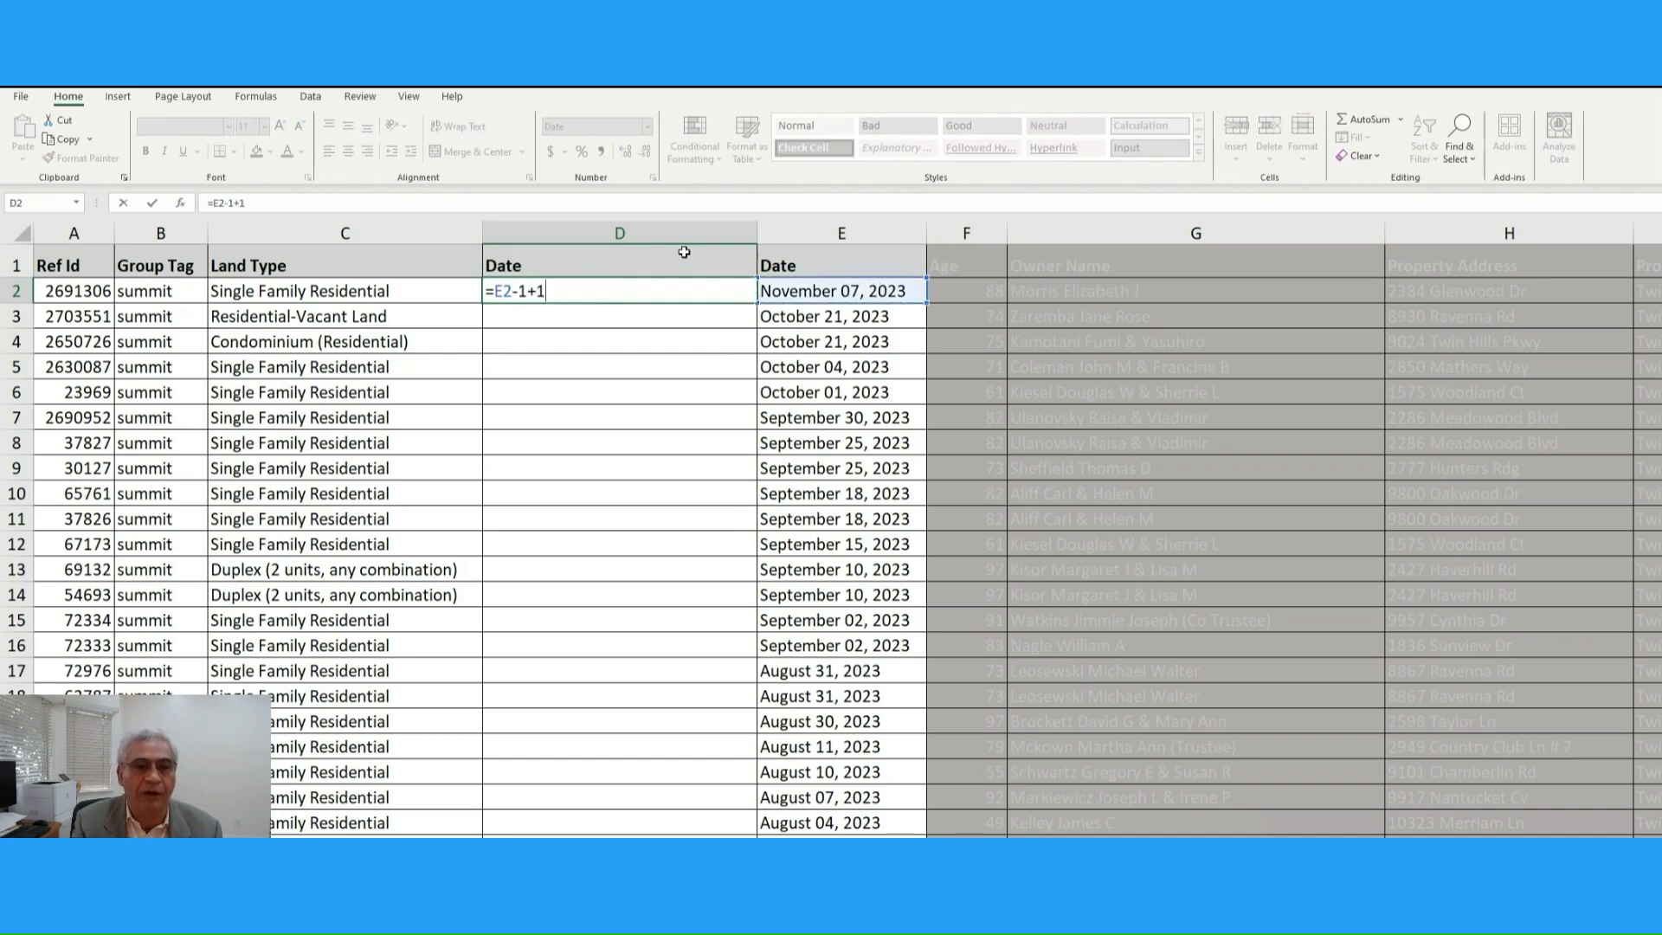
key(Return)
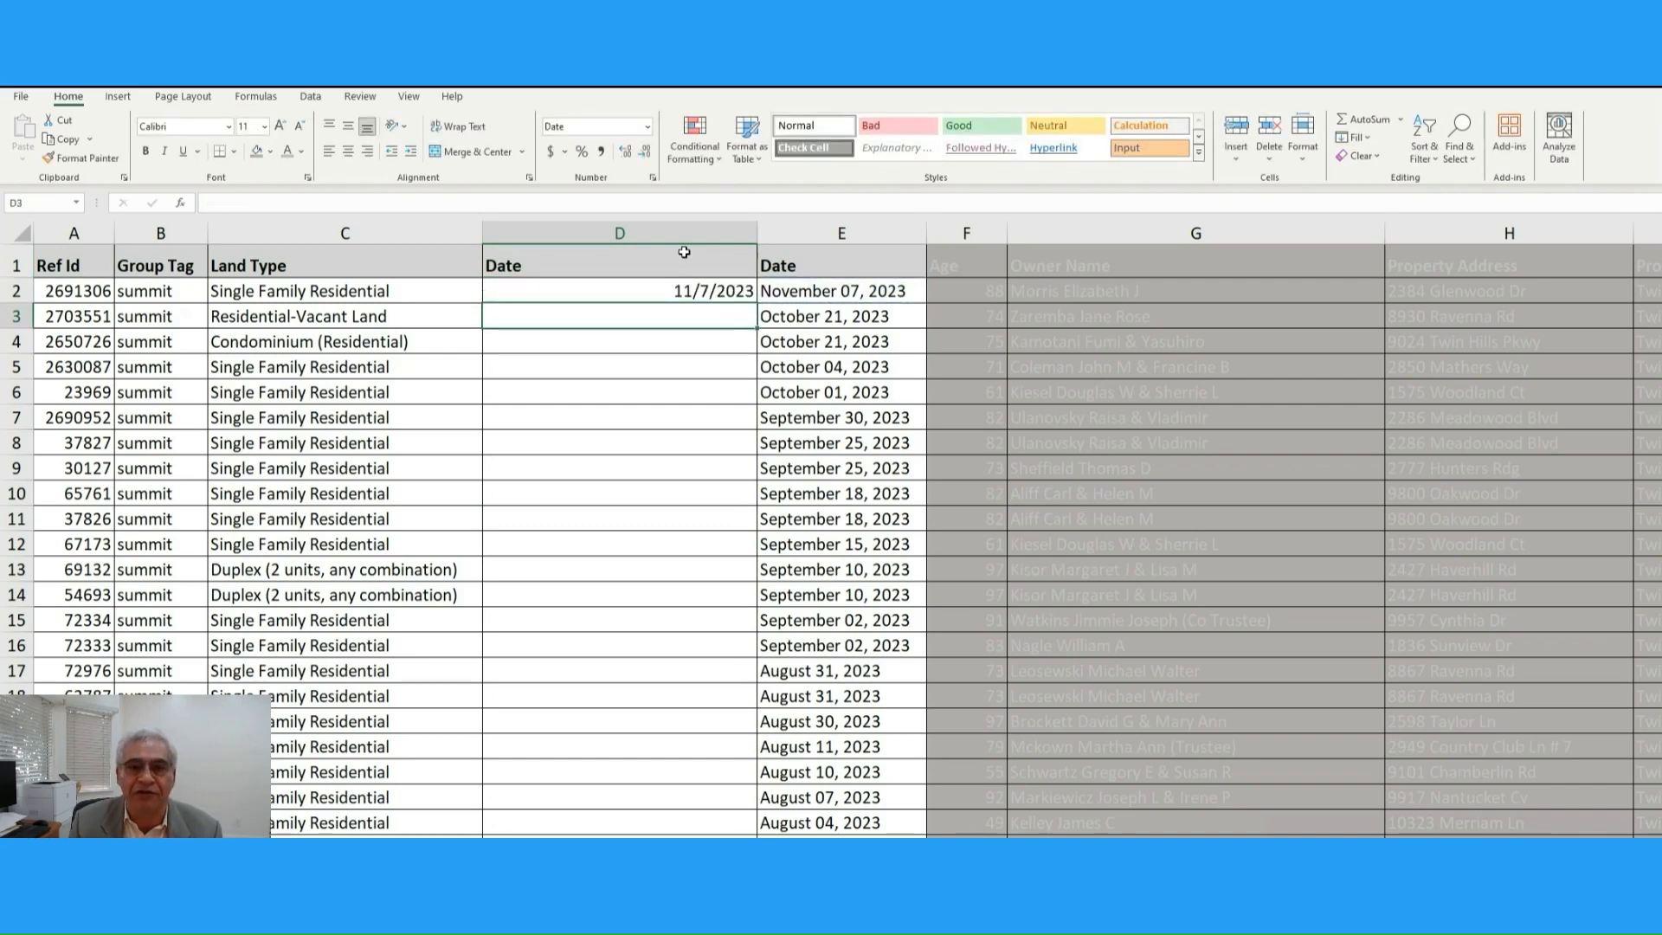
click(697, 291)
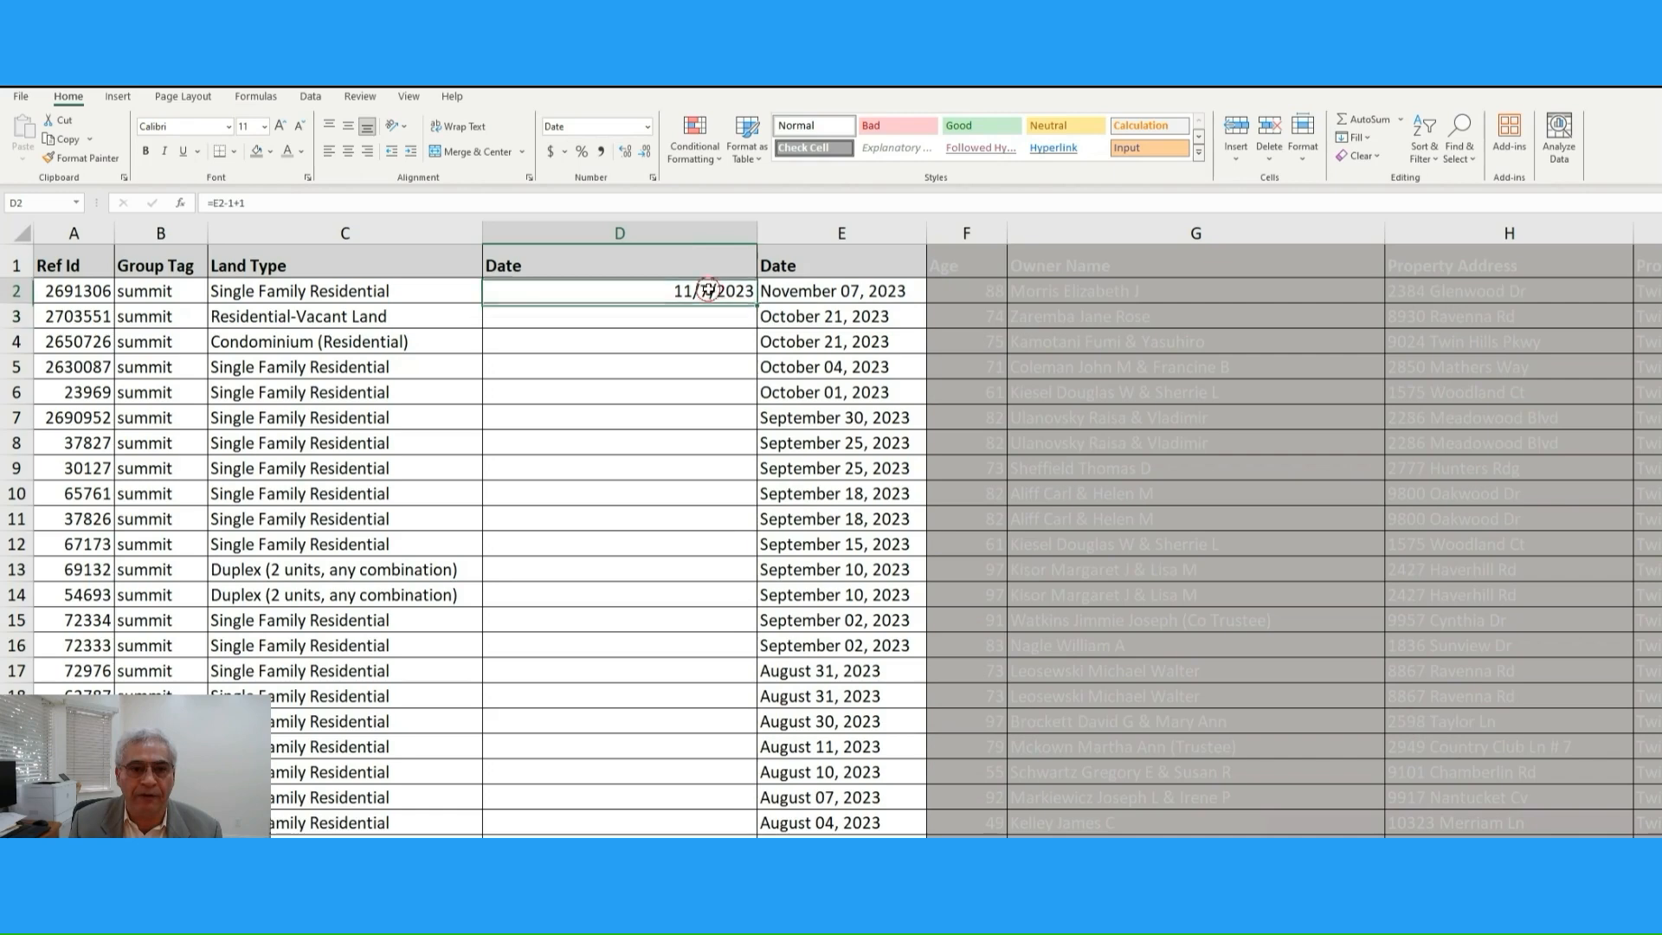
double_click(756, 303)
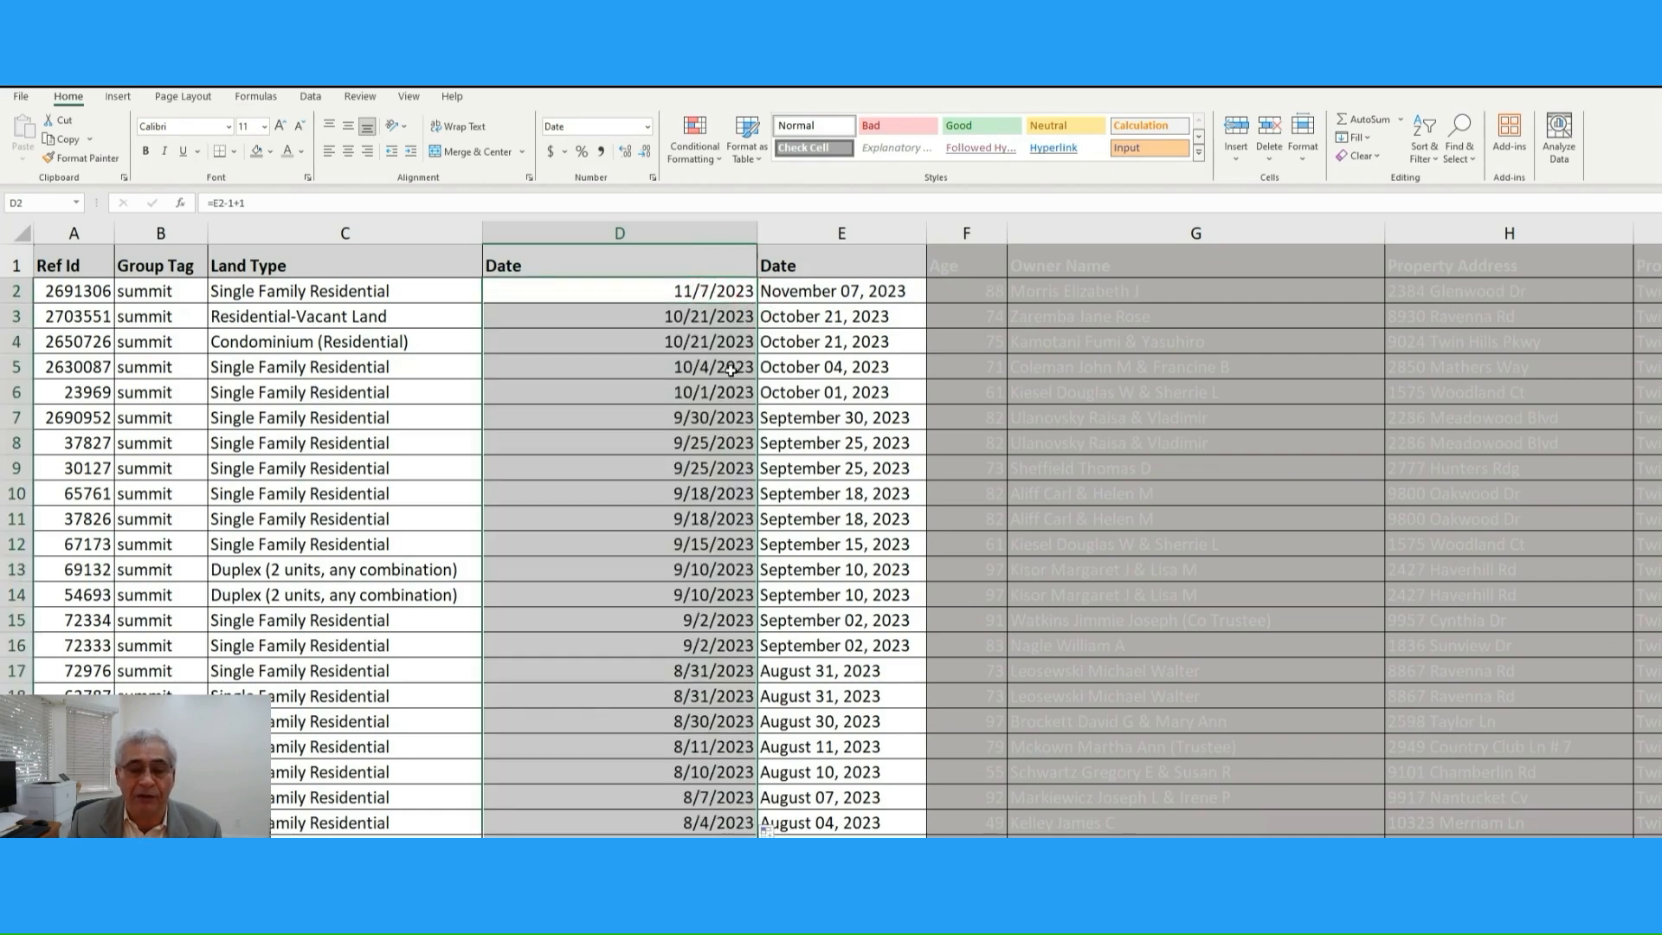
Inspect the filled-down formulas in cells D4 and D7 without changing them.
click(707, 340)
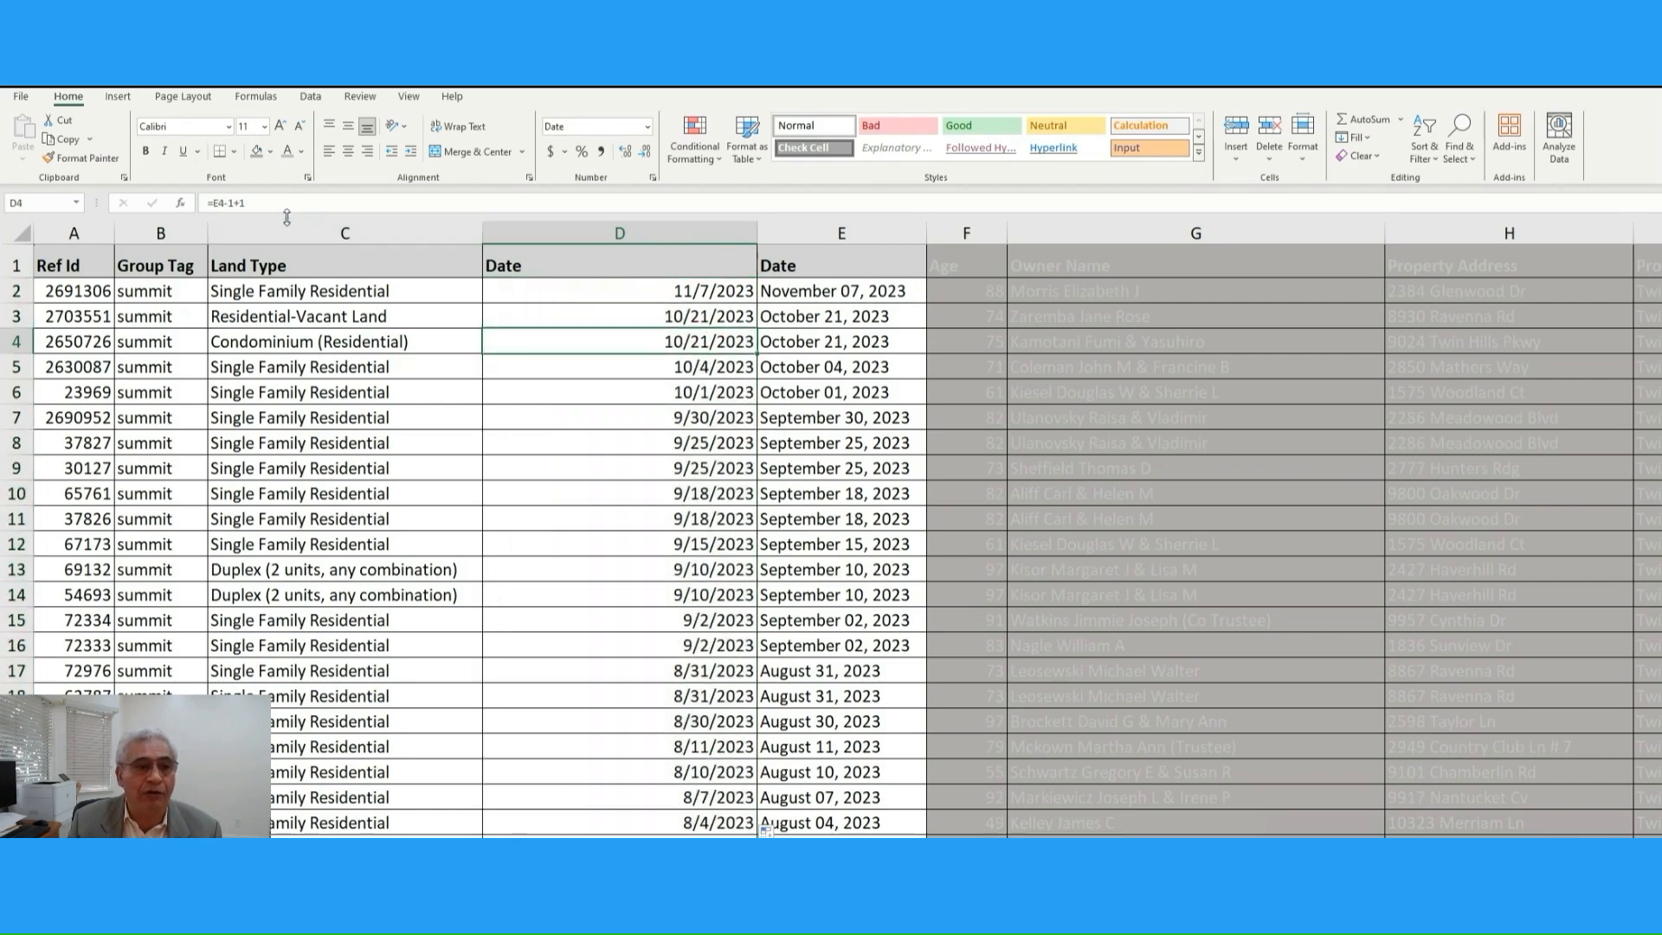
click(287, 204)
drag(287, 205, 207, 202)
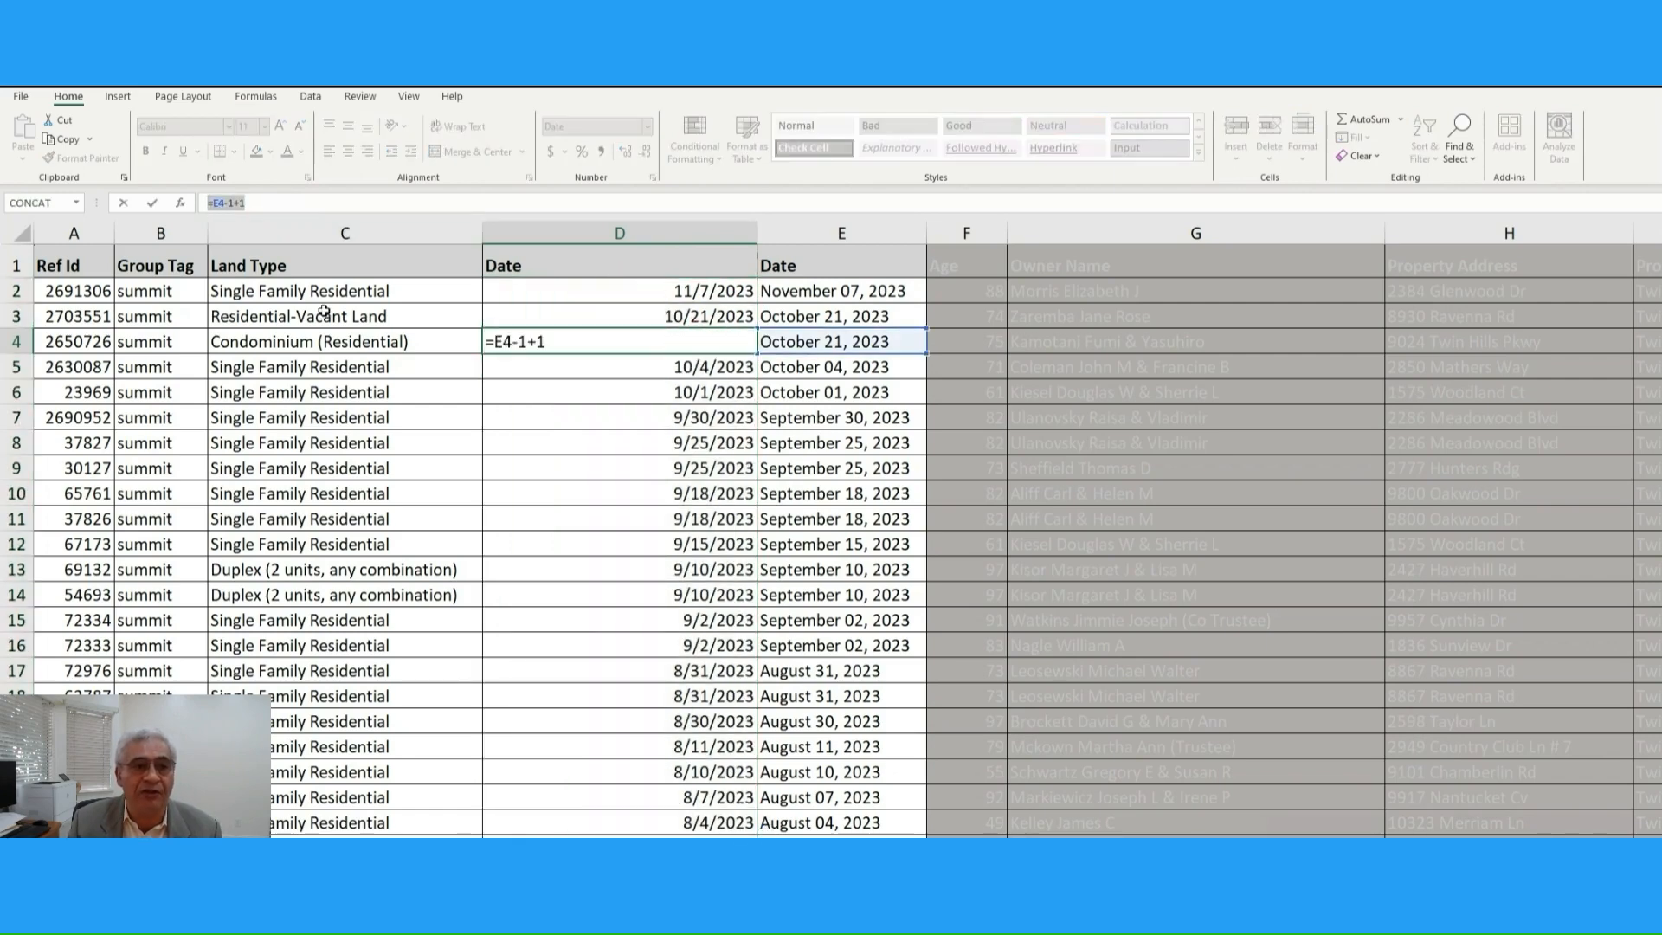
key(Escape)
click(703, 419)
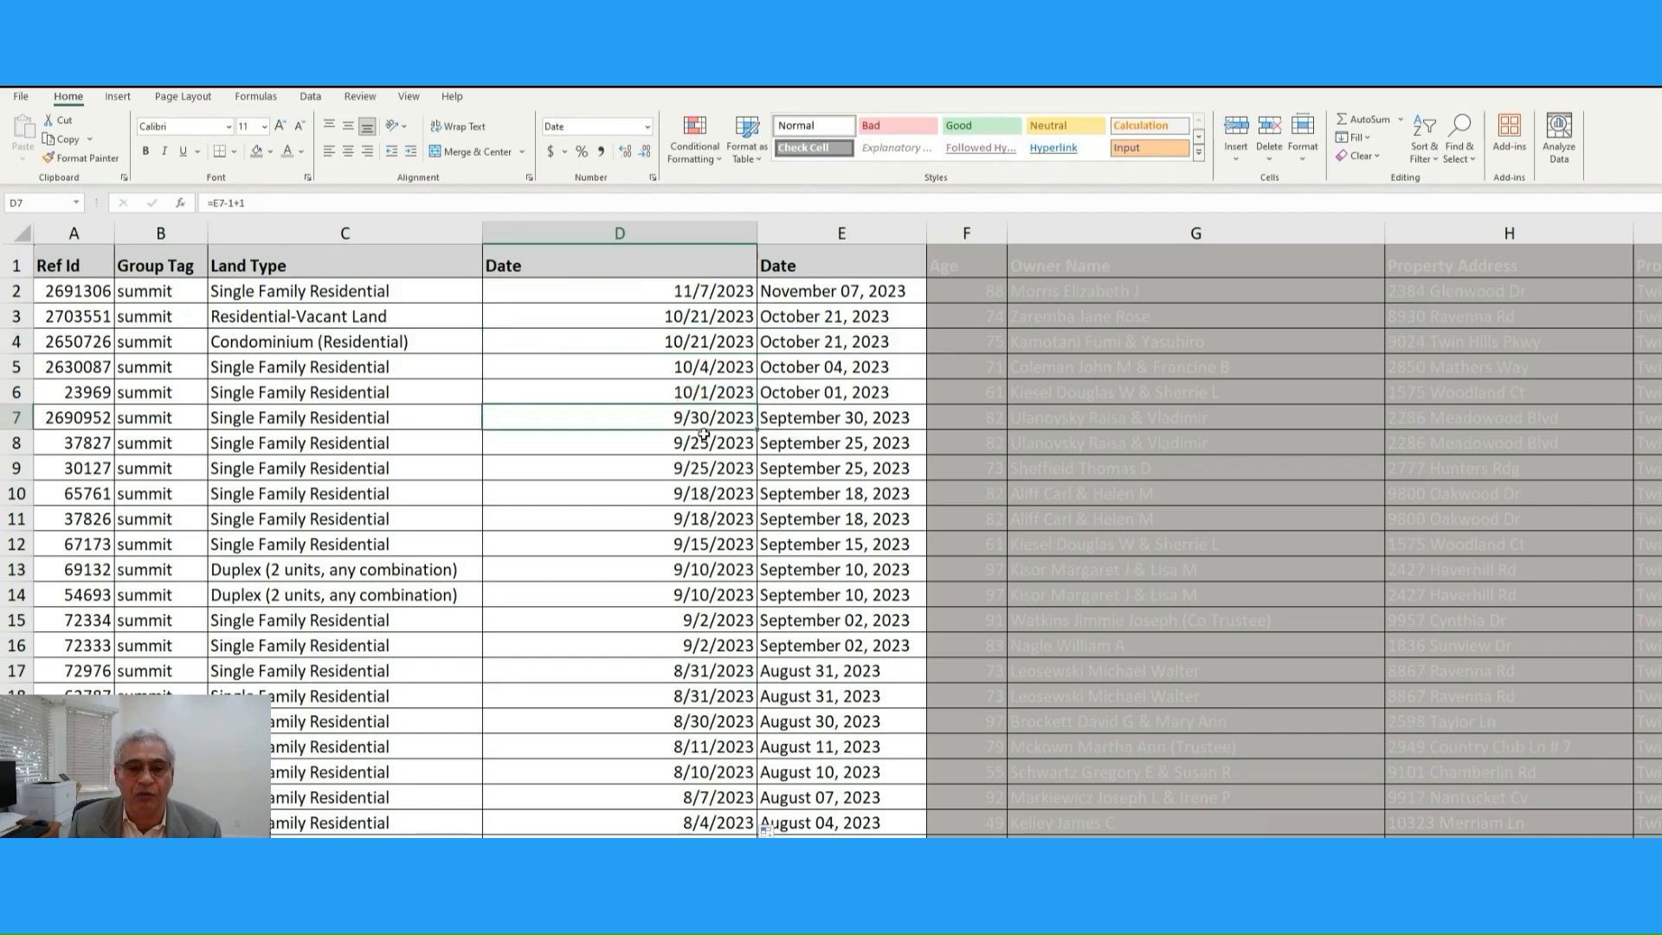
Try deleting the original text Date column E, and undo the deletion.
click(812, 232)
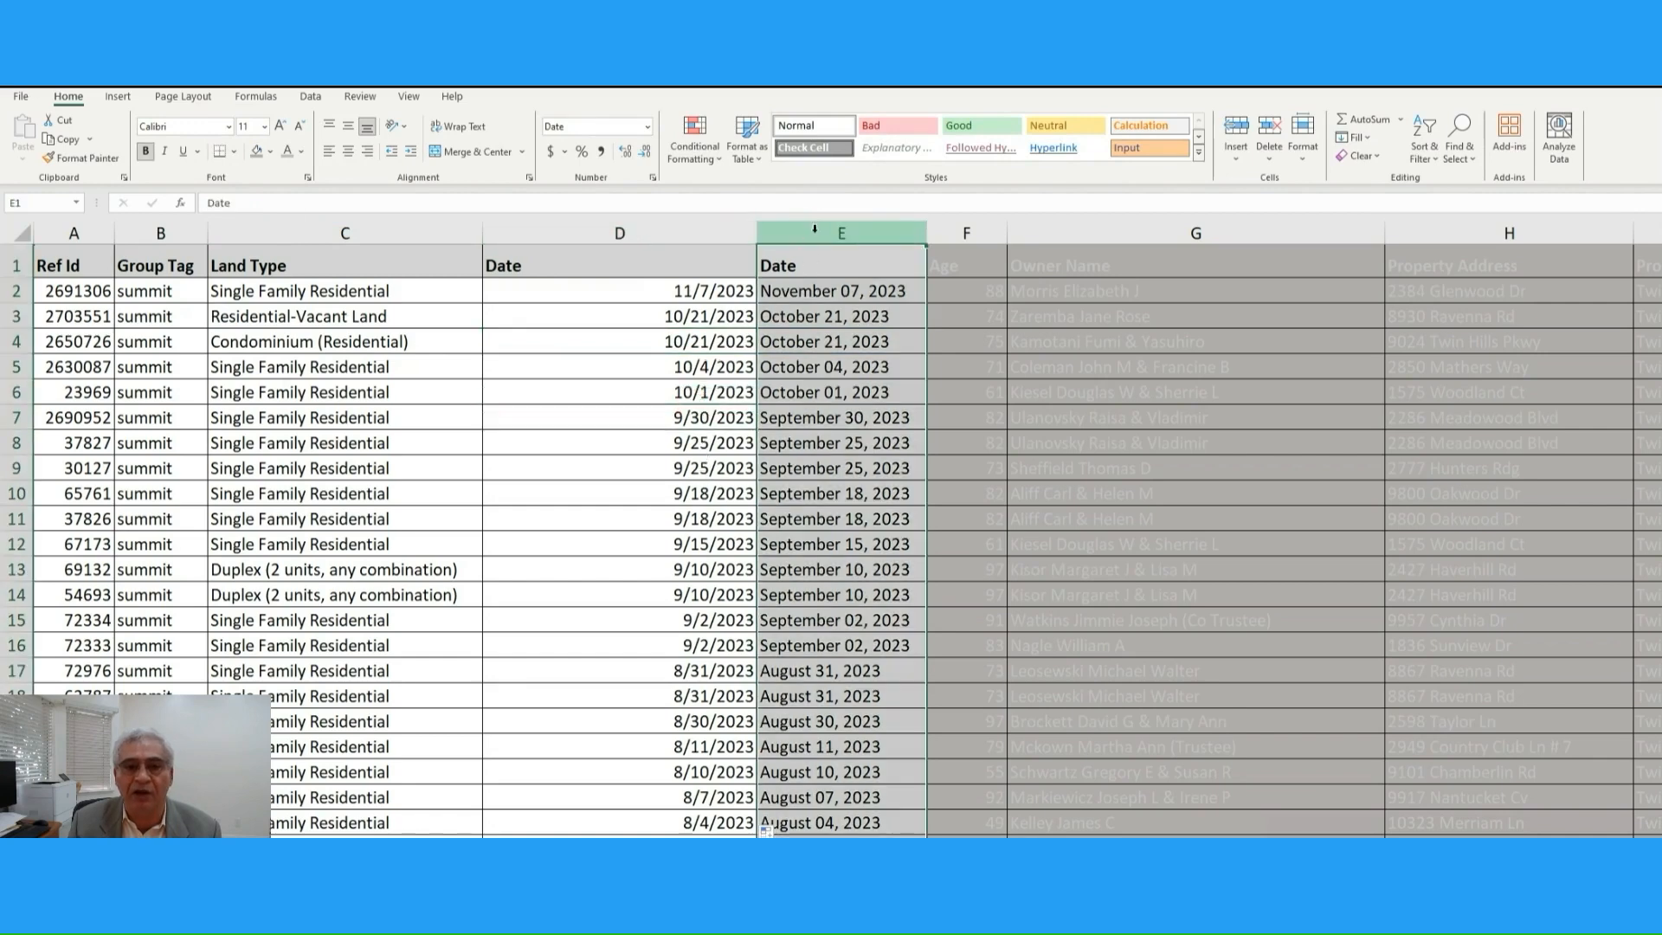
right_click(818, 233)
click(853, 405)
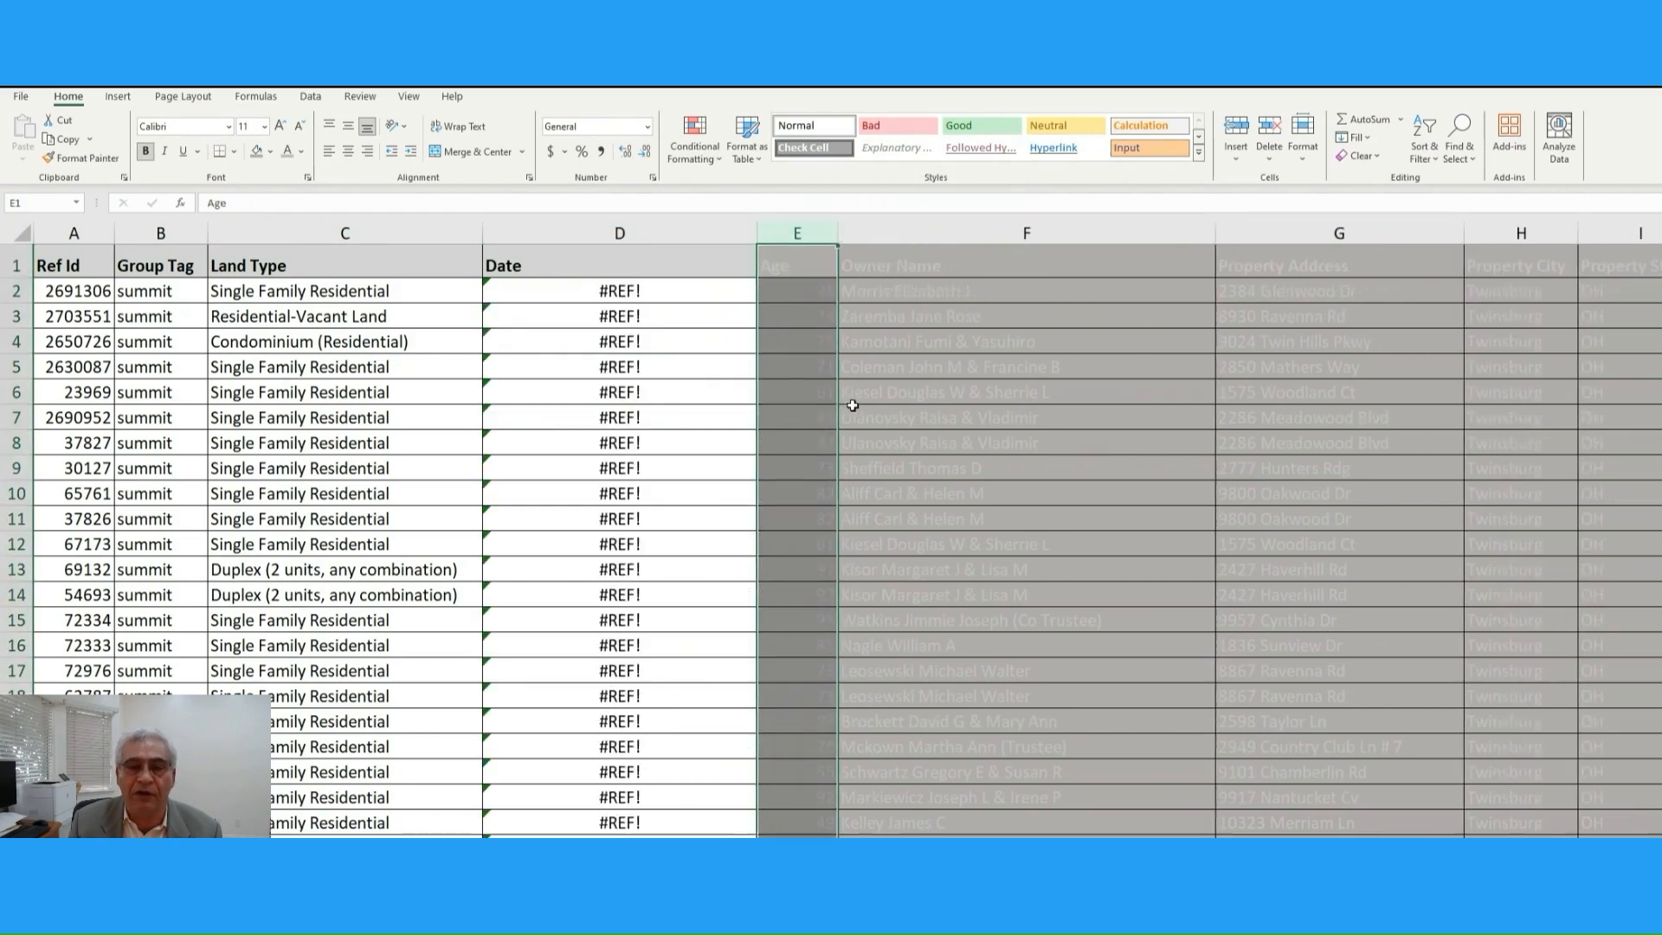
key(ctrl+z)
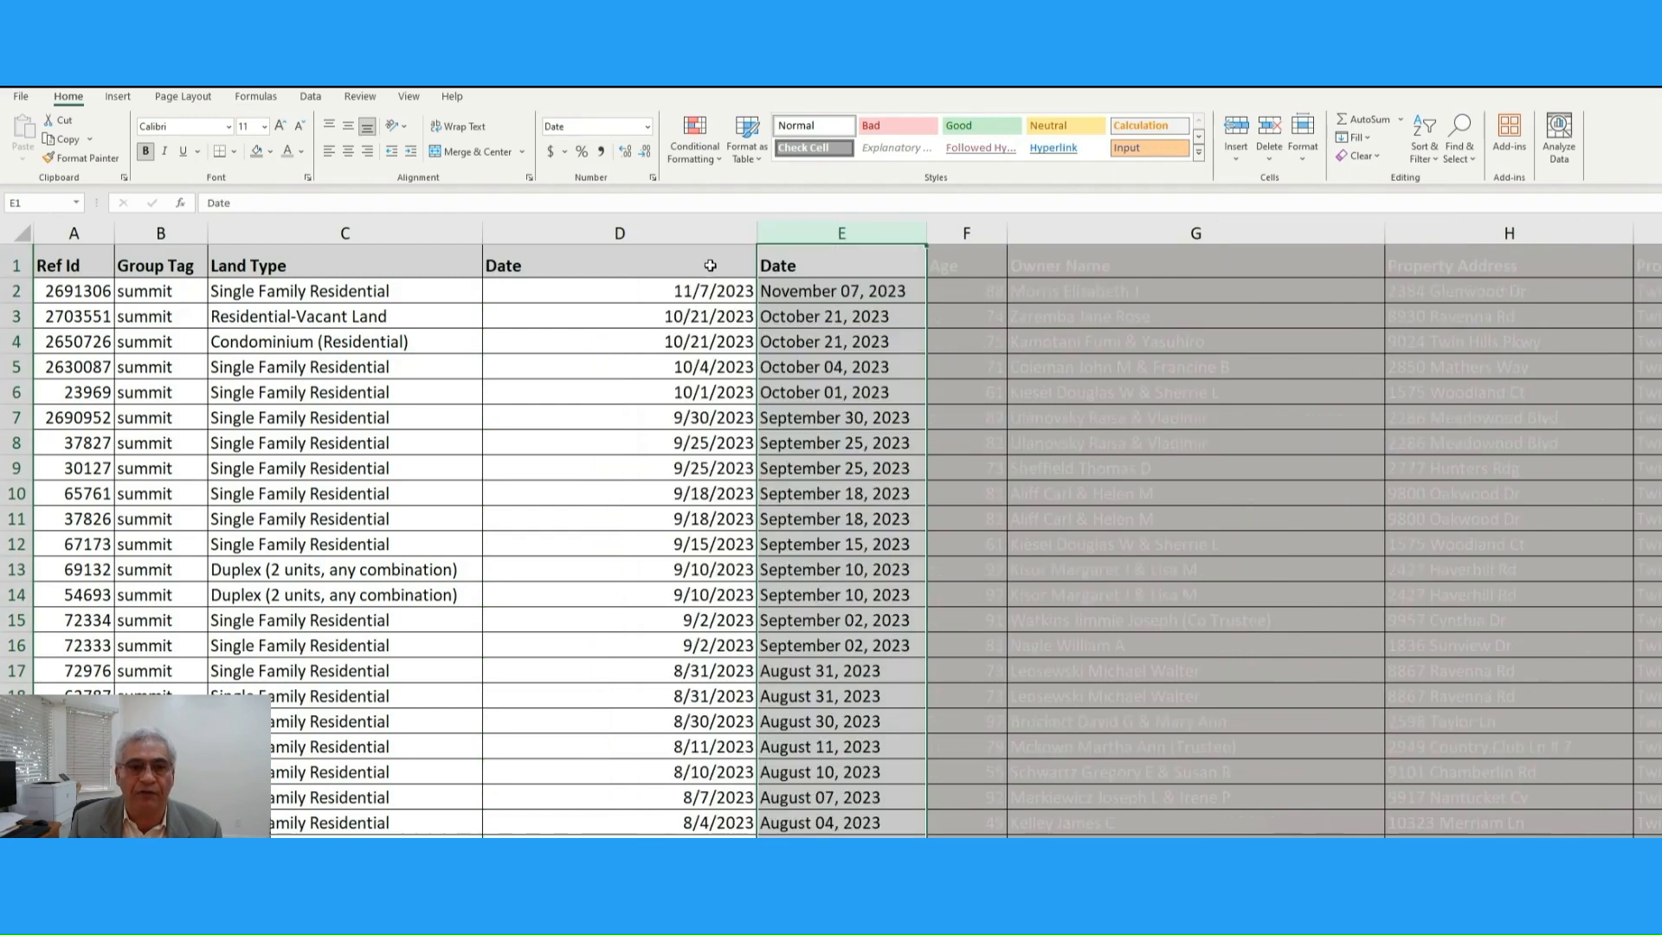
Copy column D and paste it over itself as values only to replace the formulas.
click(665, 230)
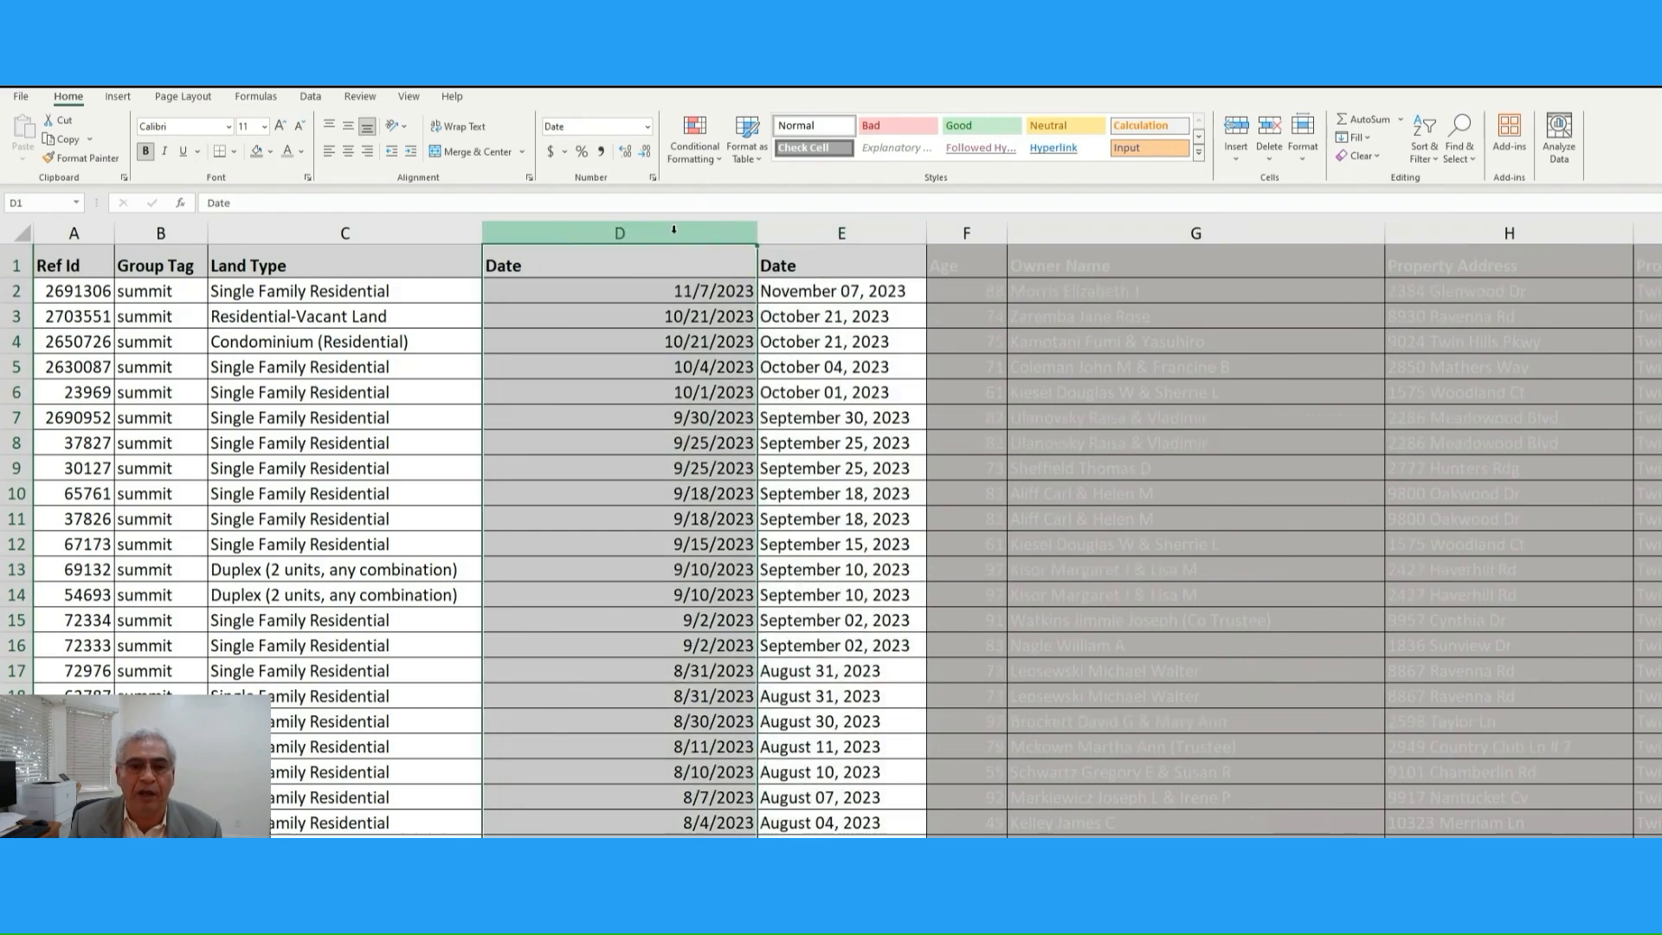
right_click(674, 232)
click(716, 292)
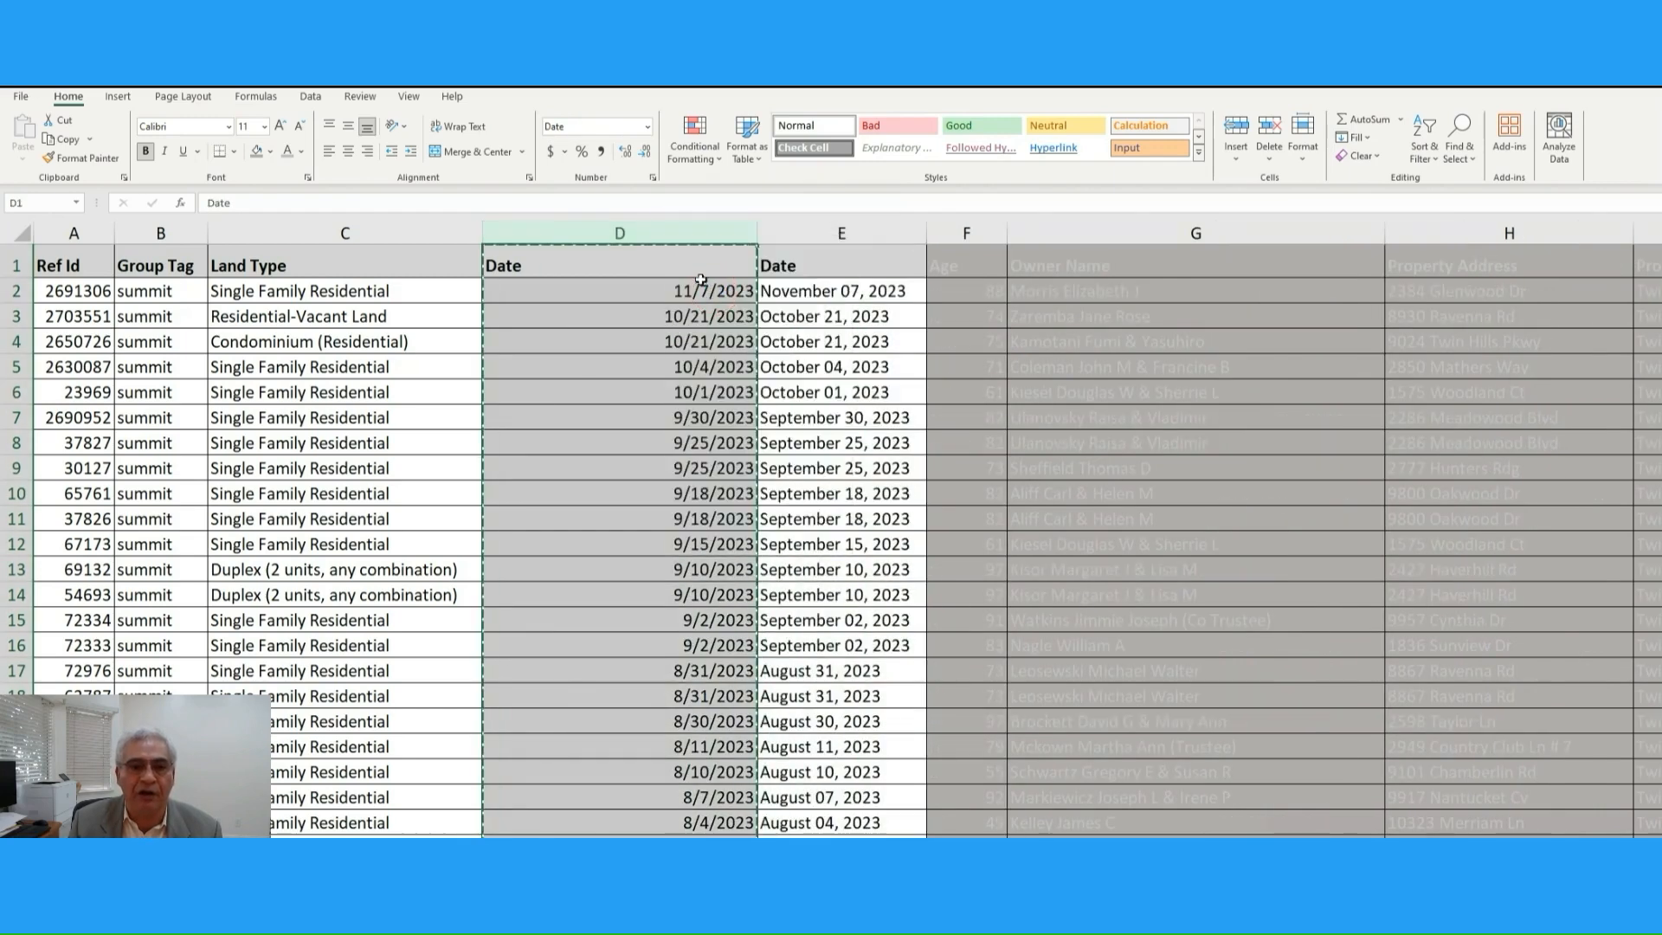
right_click(684, 241)
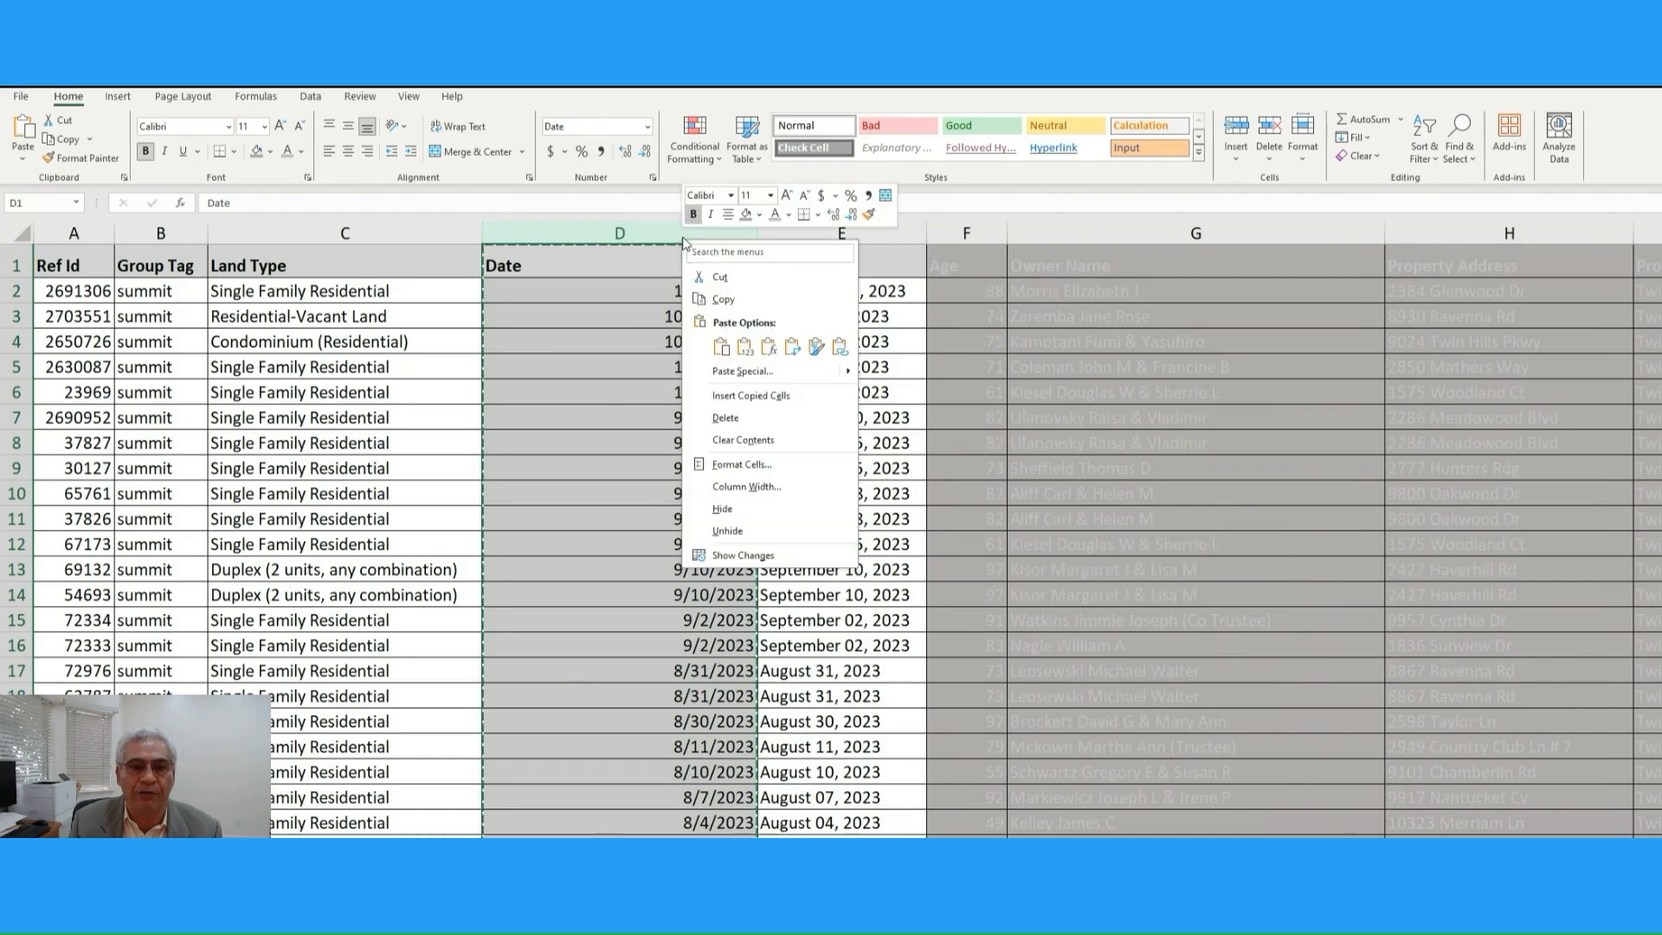
click(744, 346)
click(704, 357)
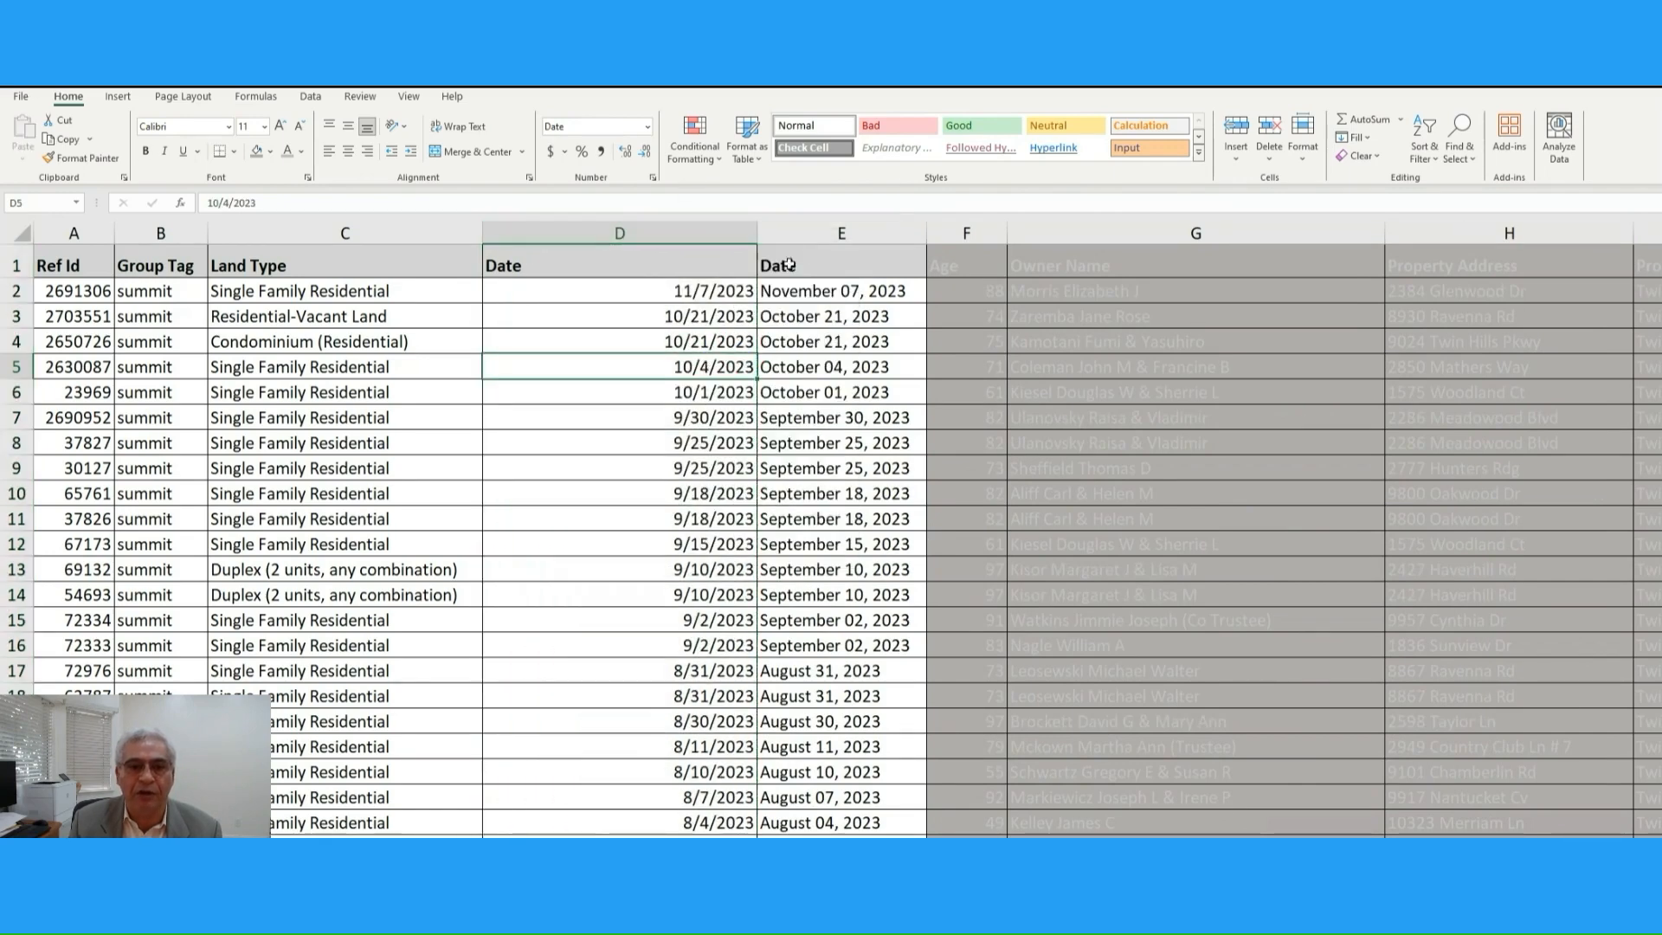
Delete the original text Date column E.
click(797, 234)
right_click(798, 235)
click(839, 420)
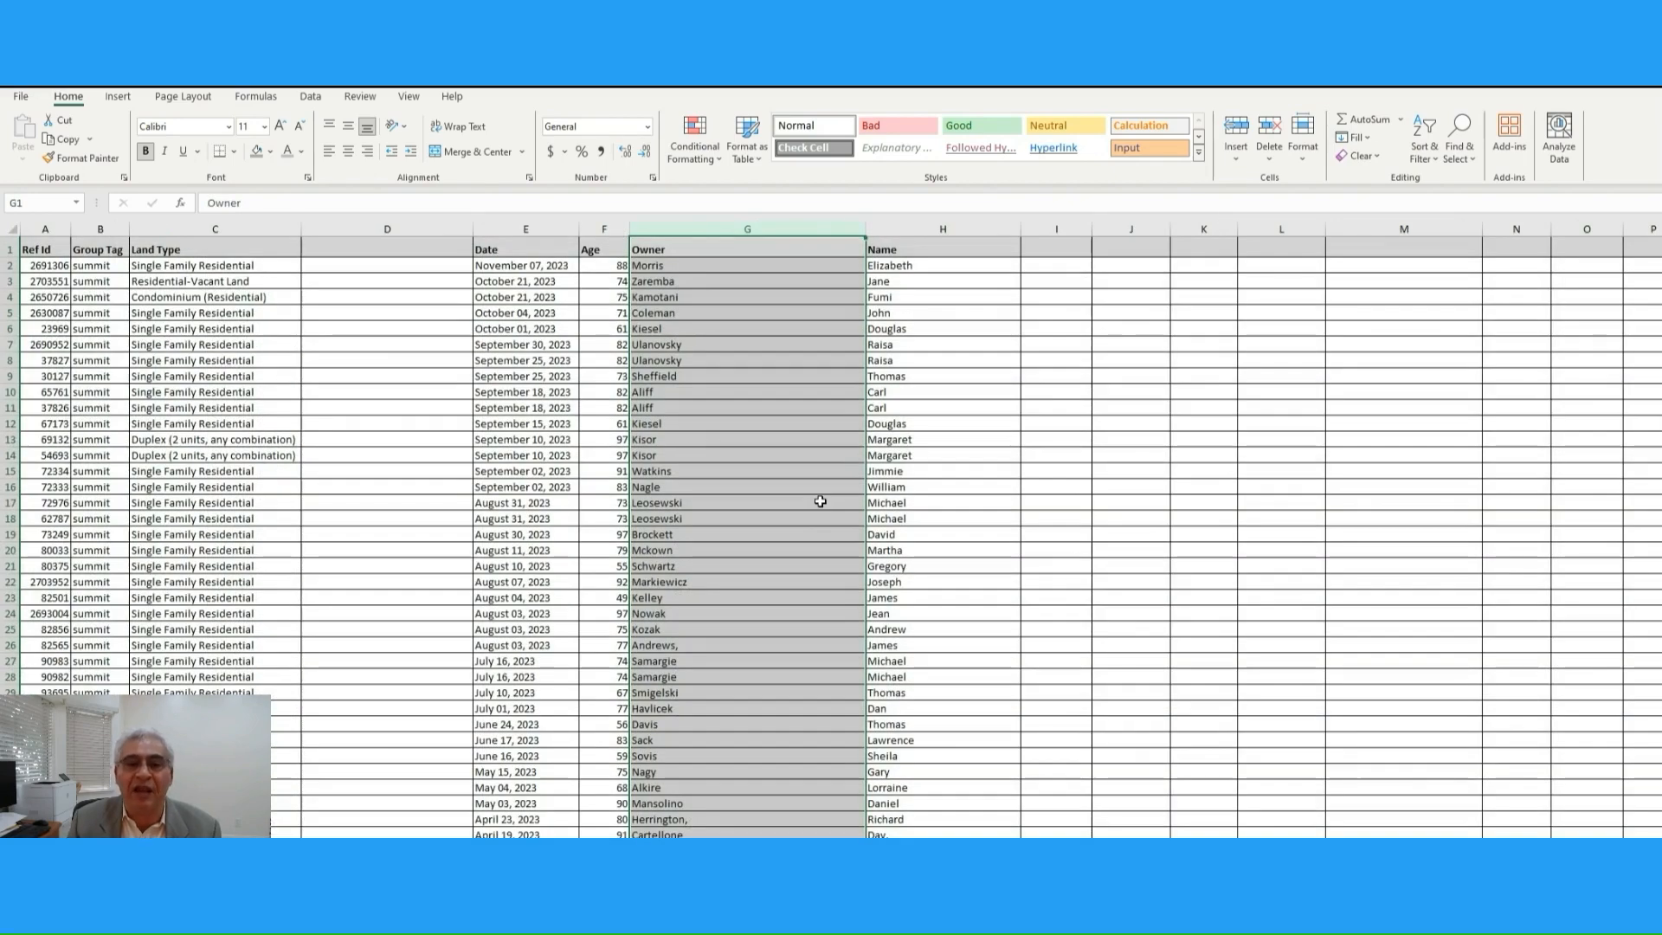
Copy the Name column H and insert the copied cells before the Owner column G.
click(917, 247)
click(750, 250)
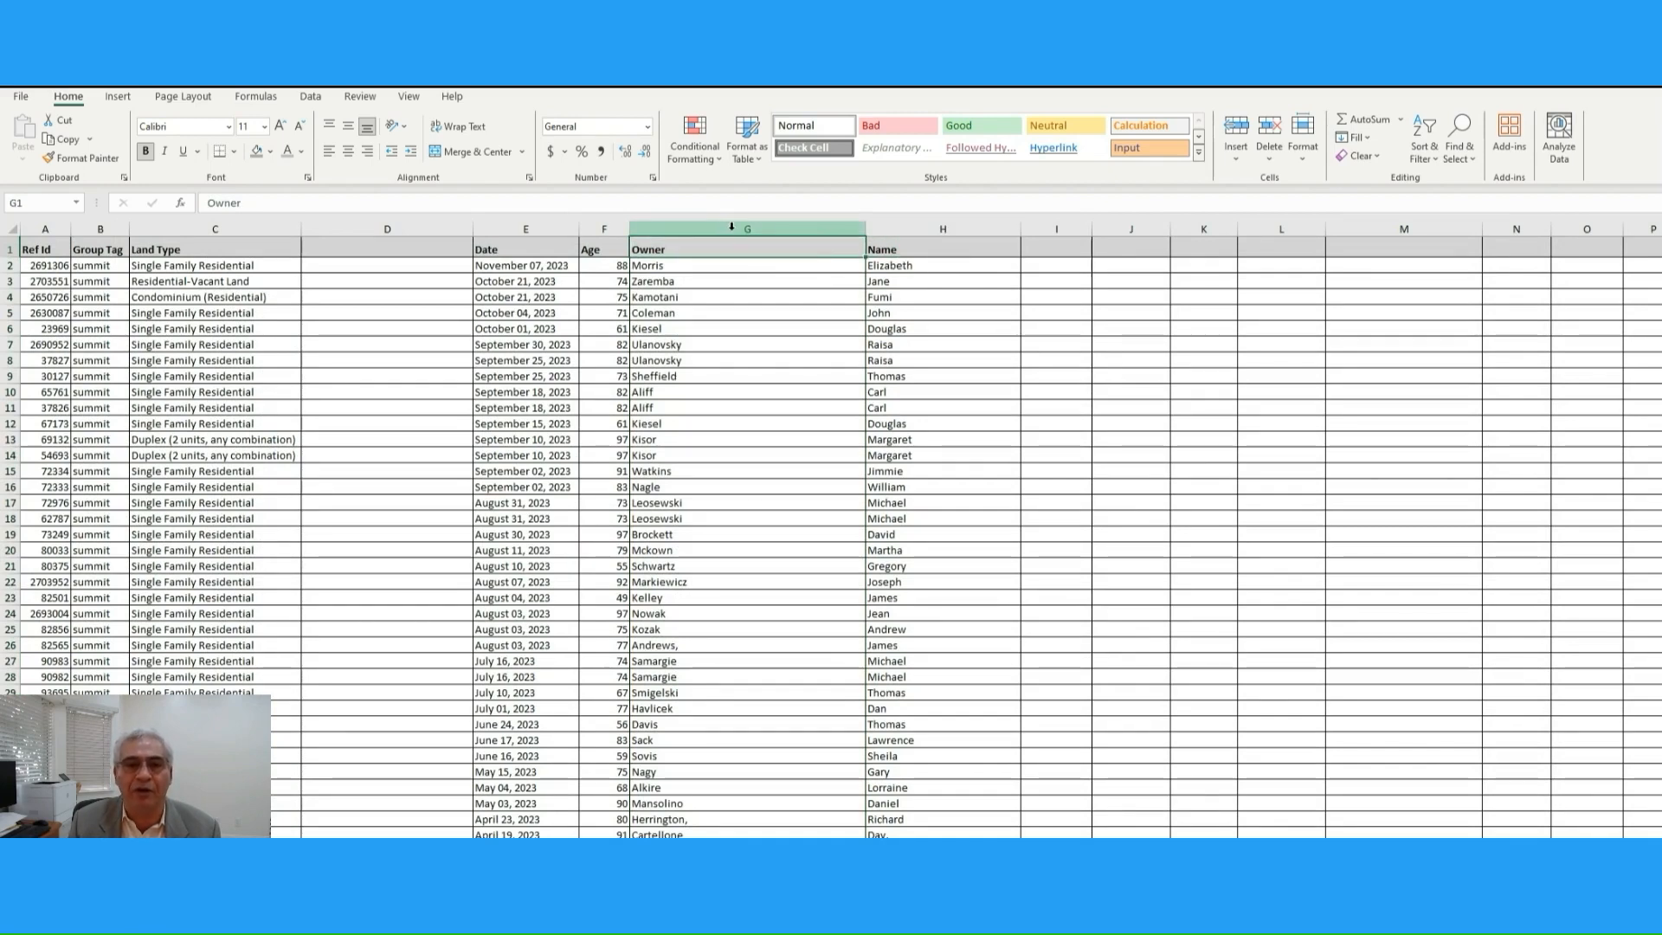
click(892, 229)
right_click(892, 227)
click(917, 288)
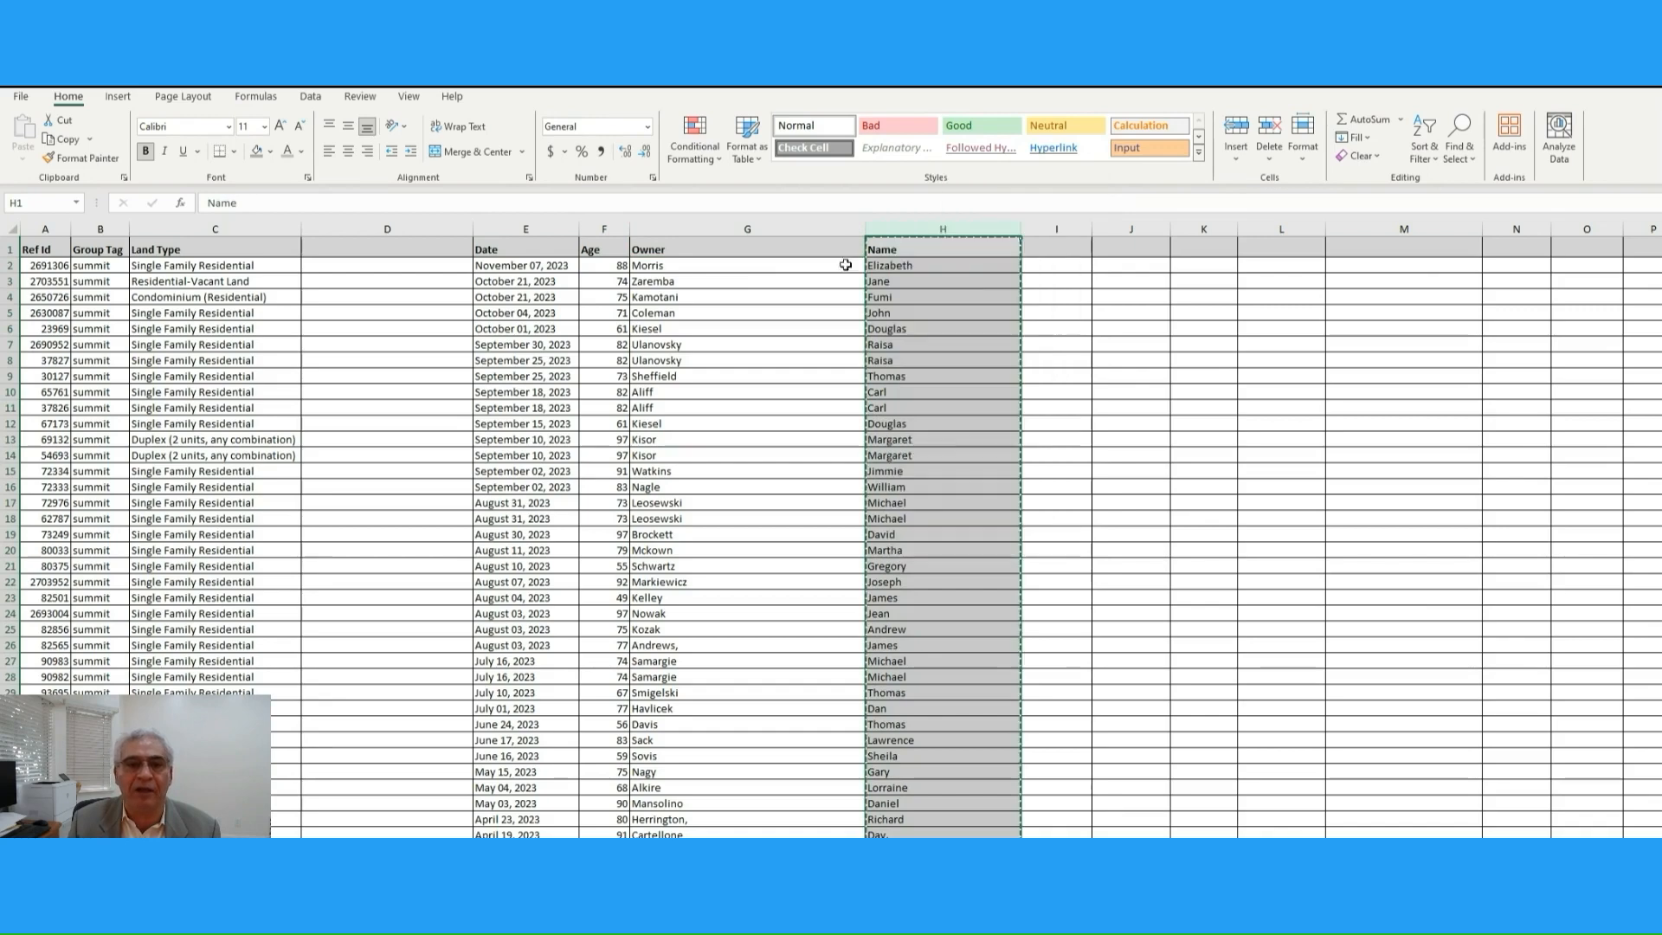
click(743, 229)
right_click(740, 229)
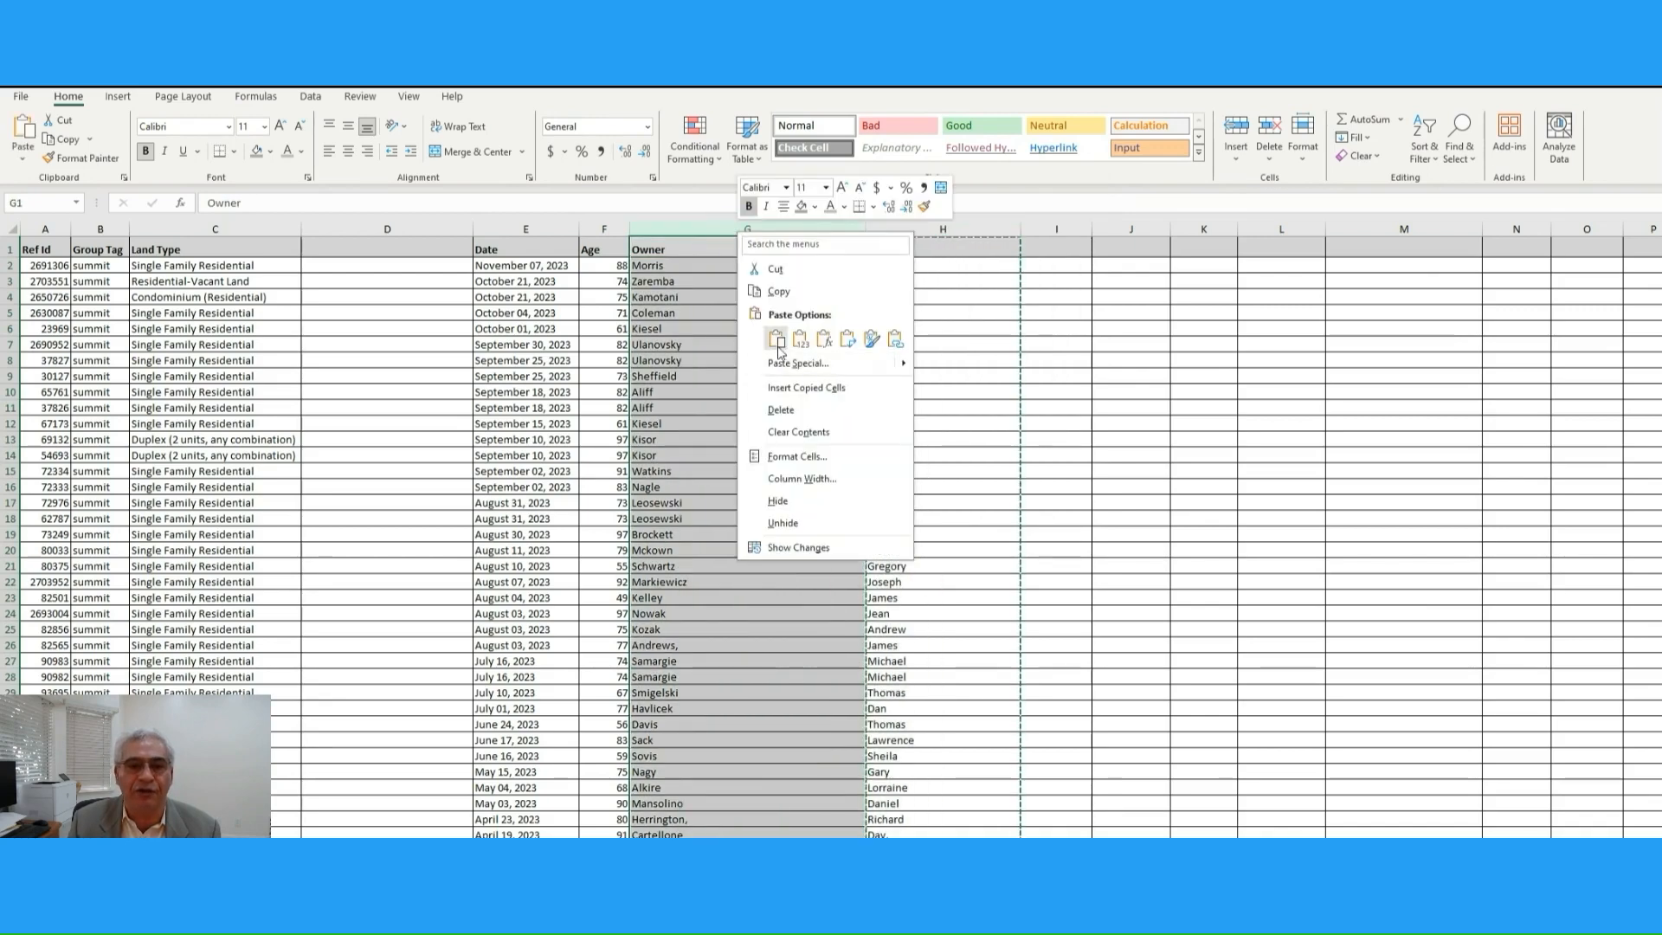
click(797, 387)
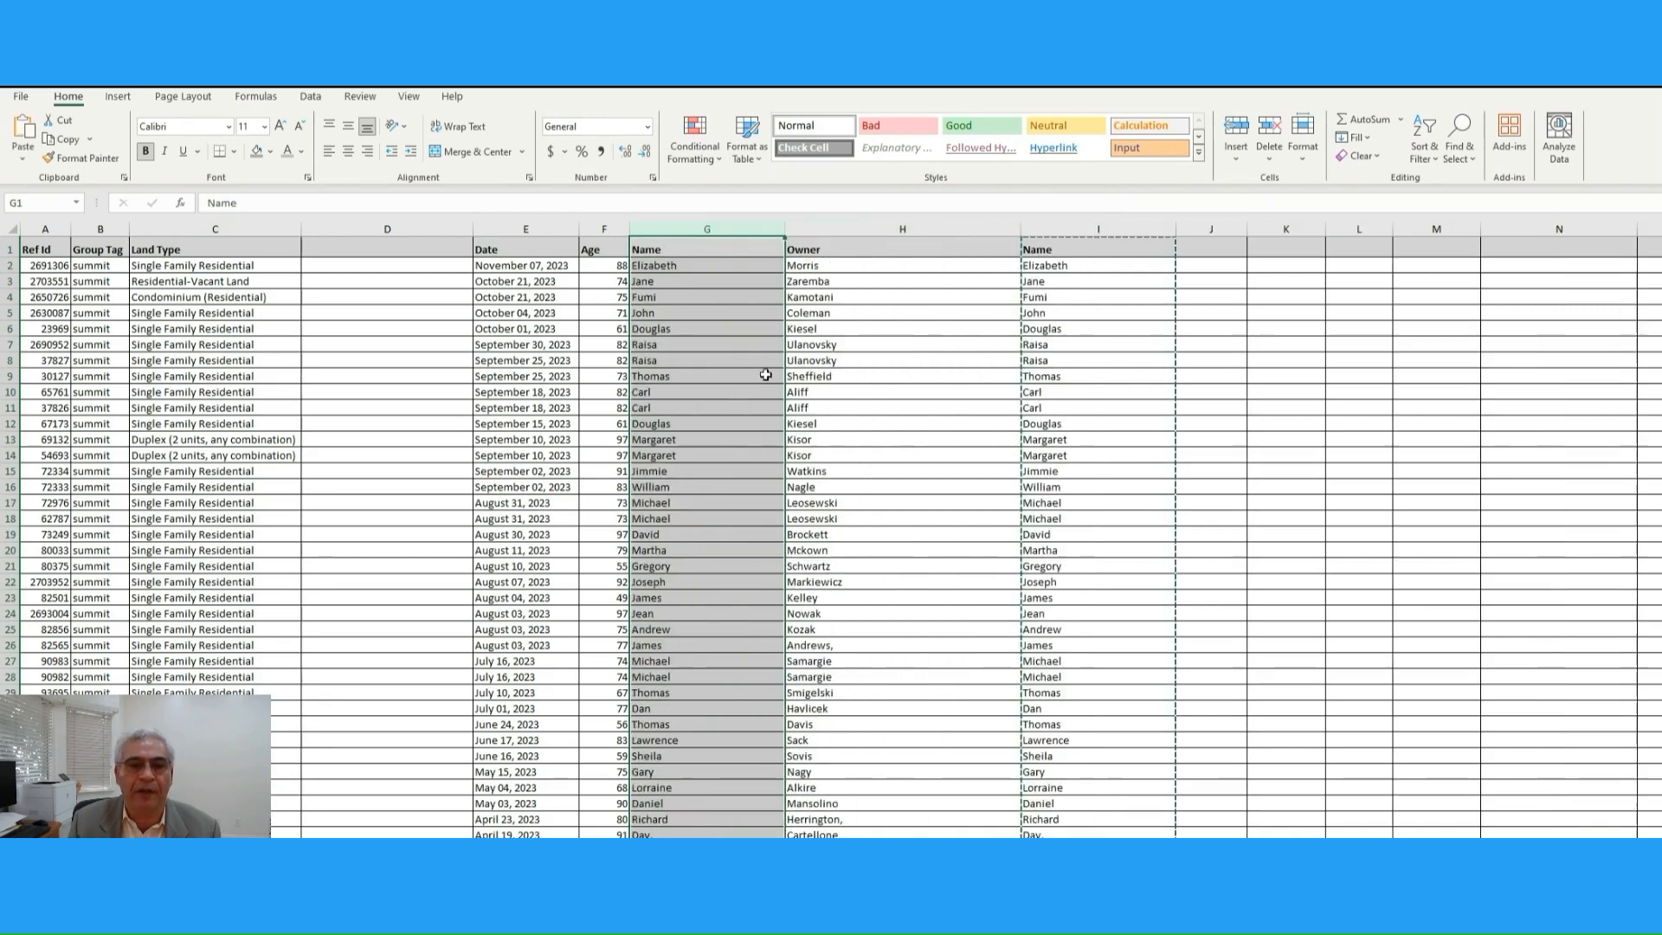
click(744, 345)
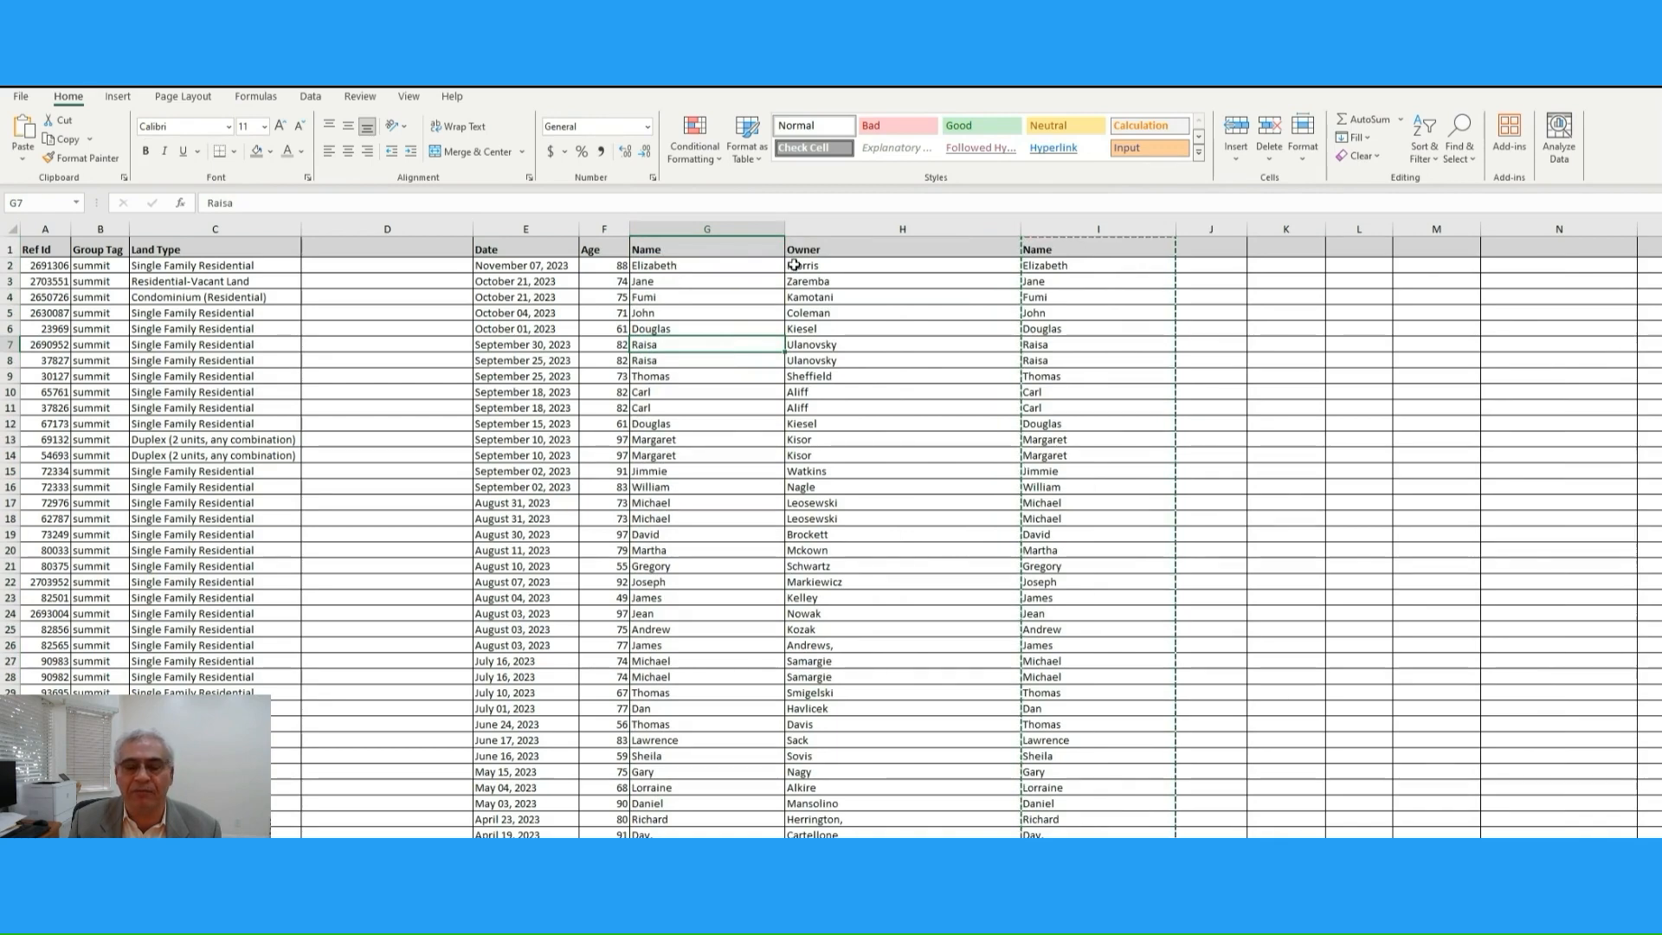
Delete the duplicate Name column I.
click(1039, 229)
right_click(1036, 229)
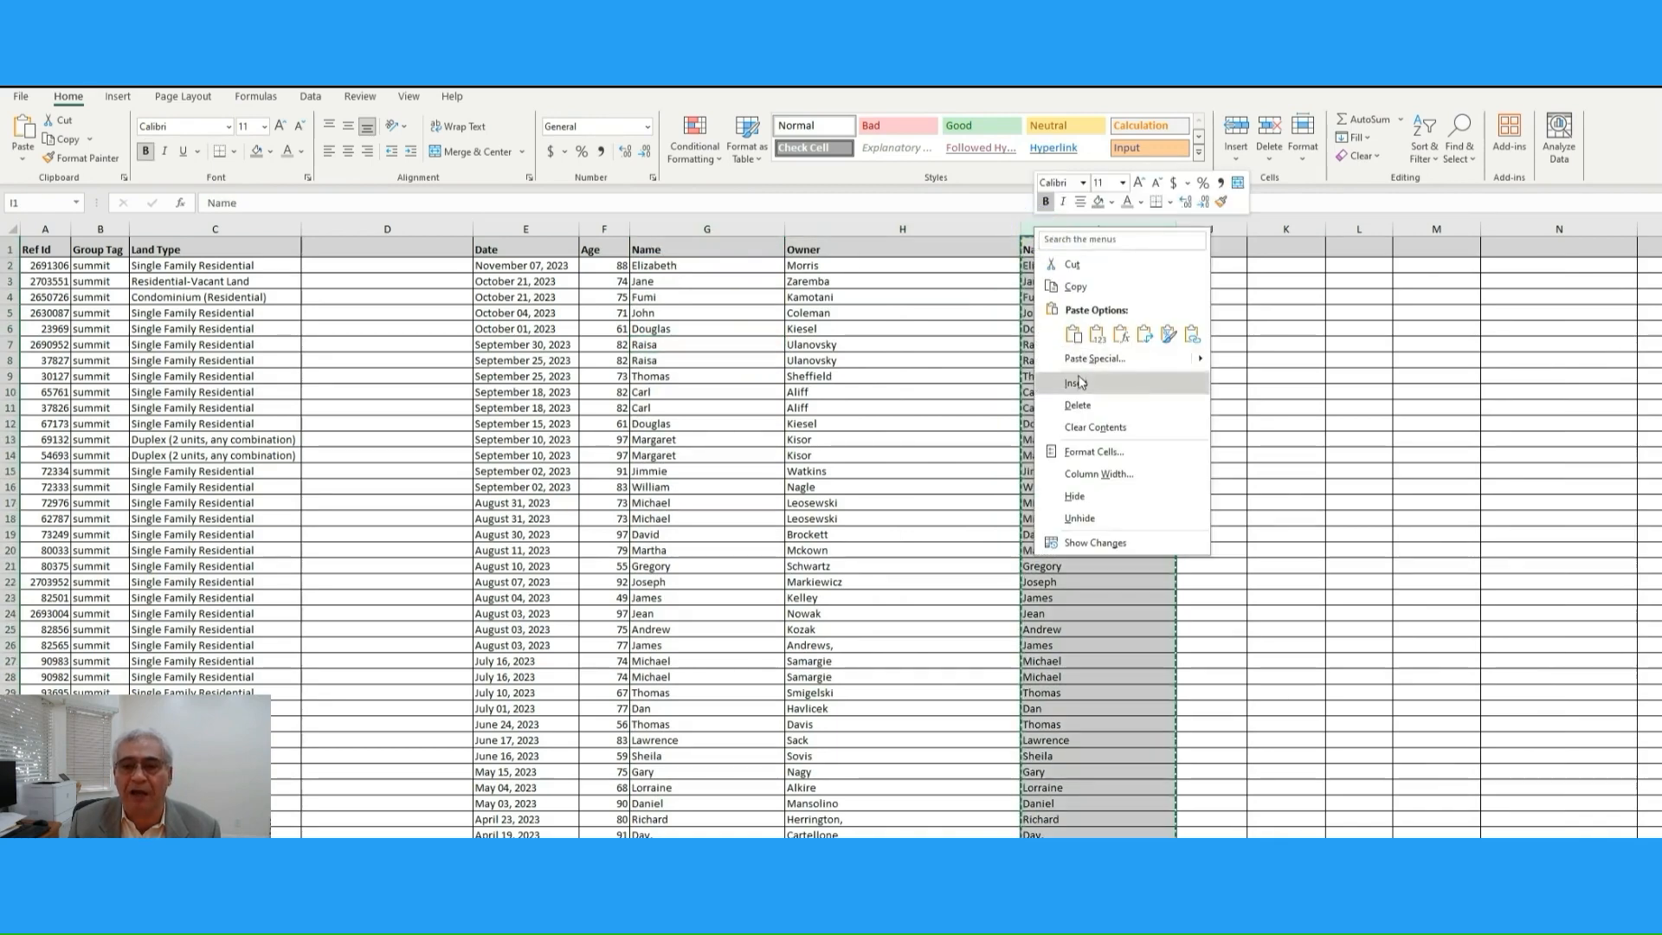
click(1078, 404)
Insert an empty column G before the Name column and widen it.
click(712, 226)
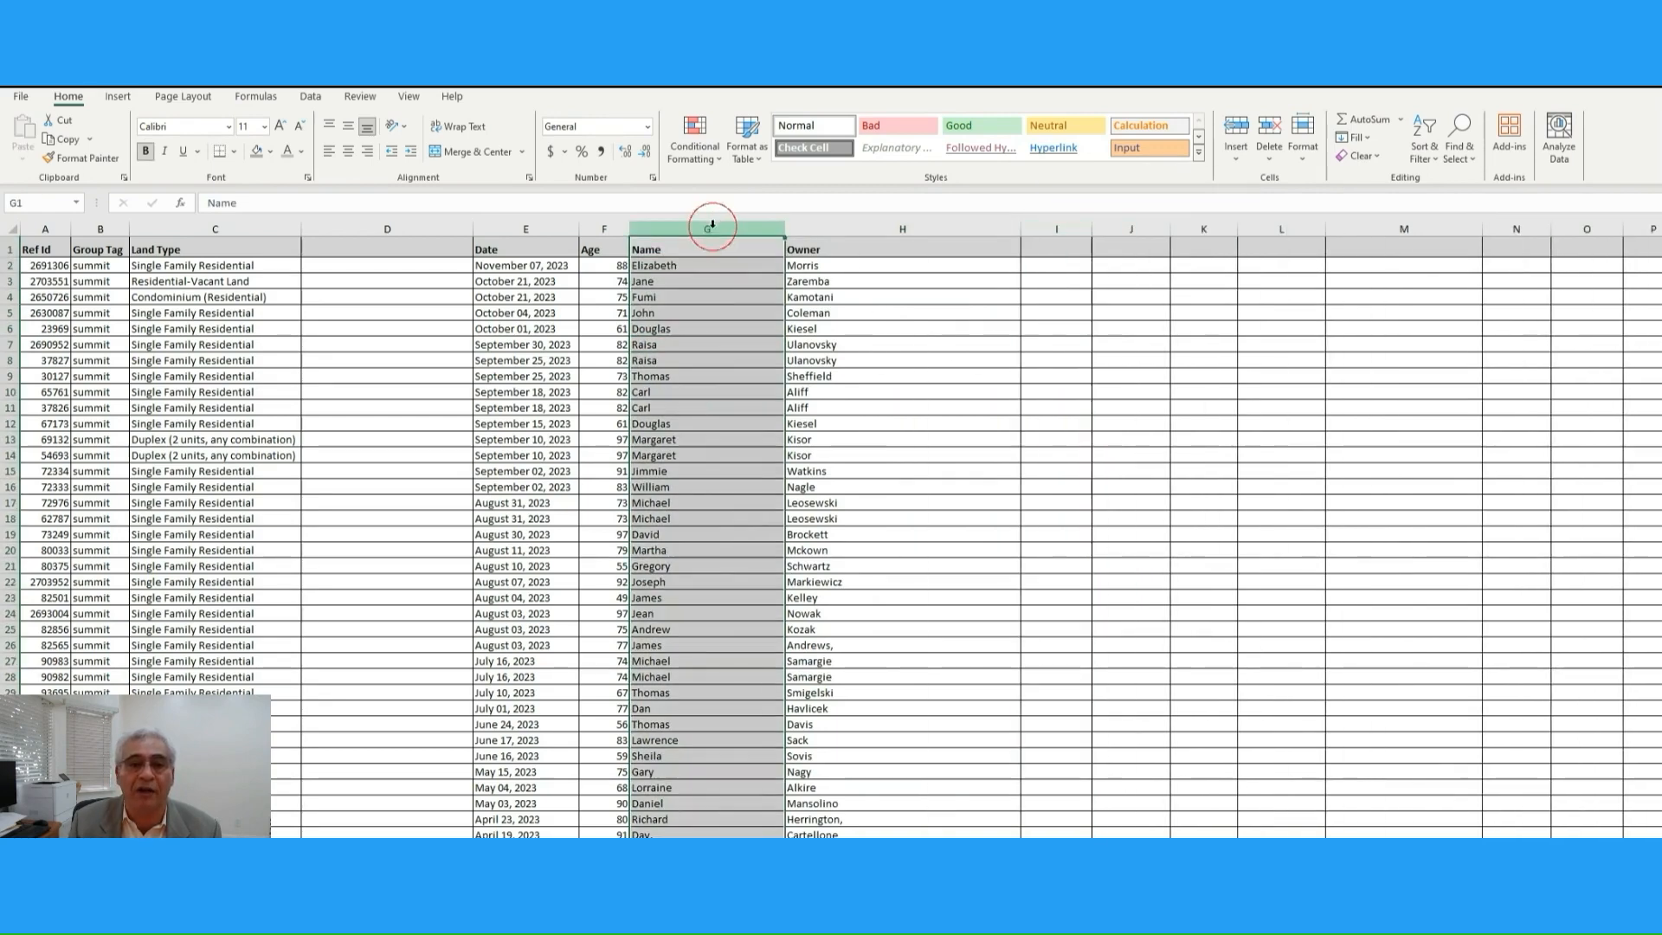
right_click(711, 226)
click(745, 381)
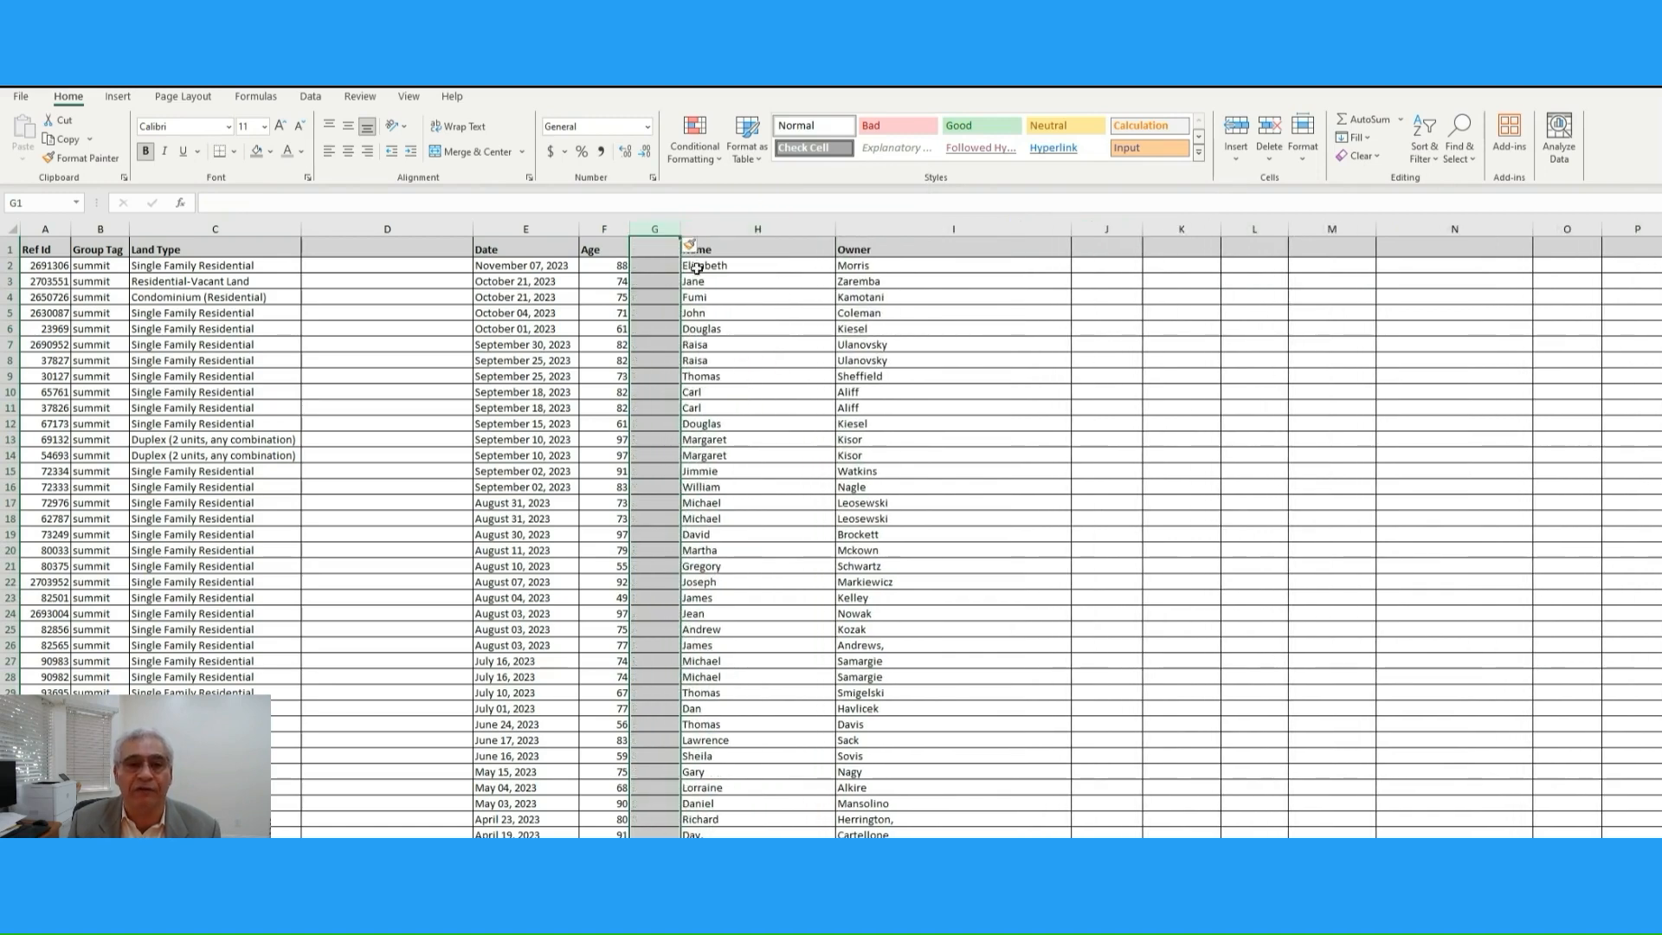
drag(680, 229, 761, 229)
click(745, 297)
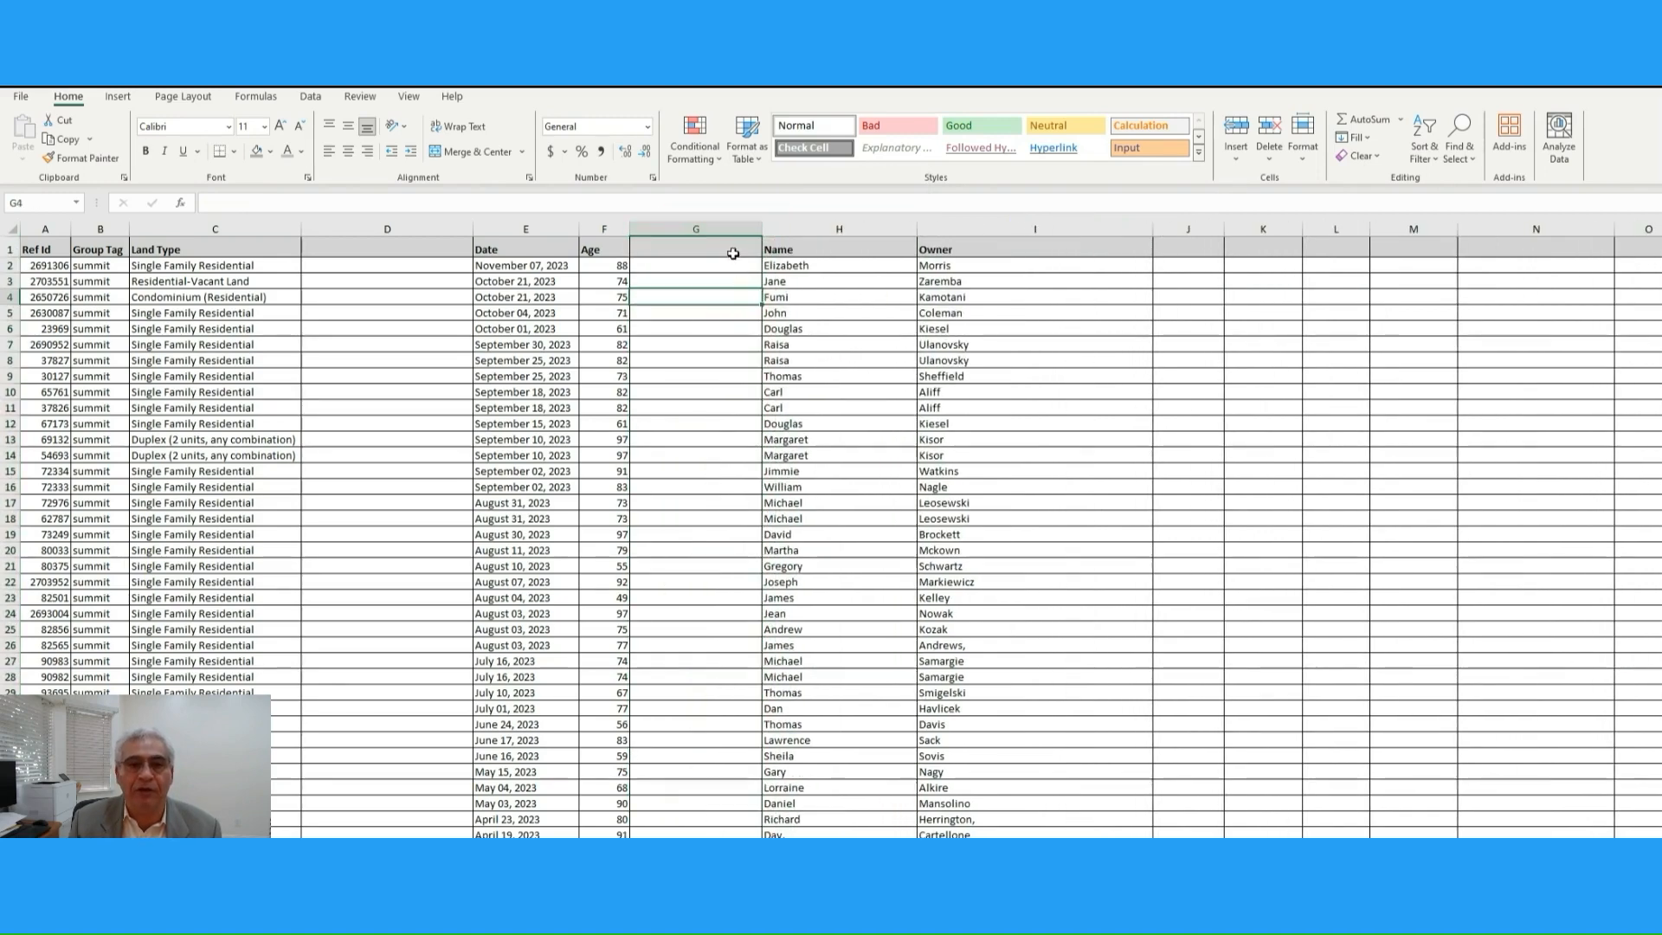
Enter the header "Full name" in cell G1.
click(732, 249)
text(Fu)
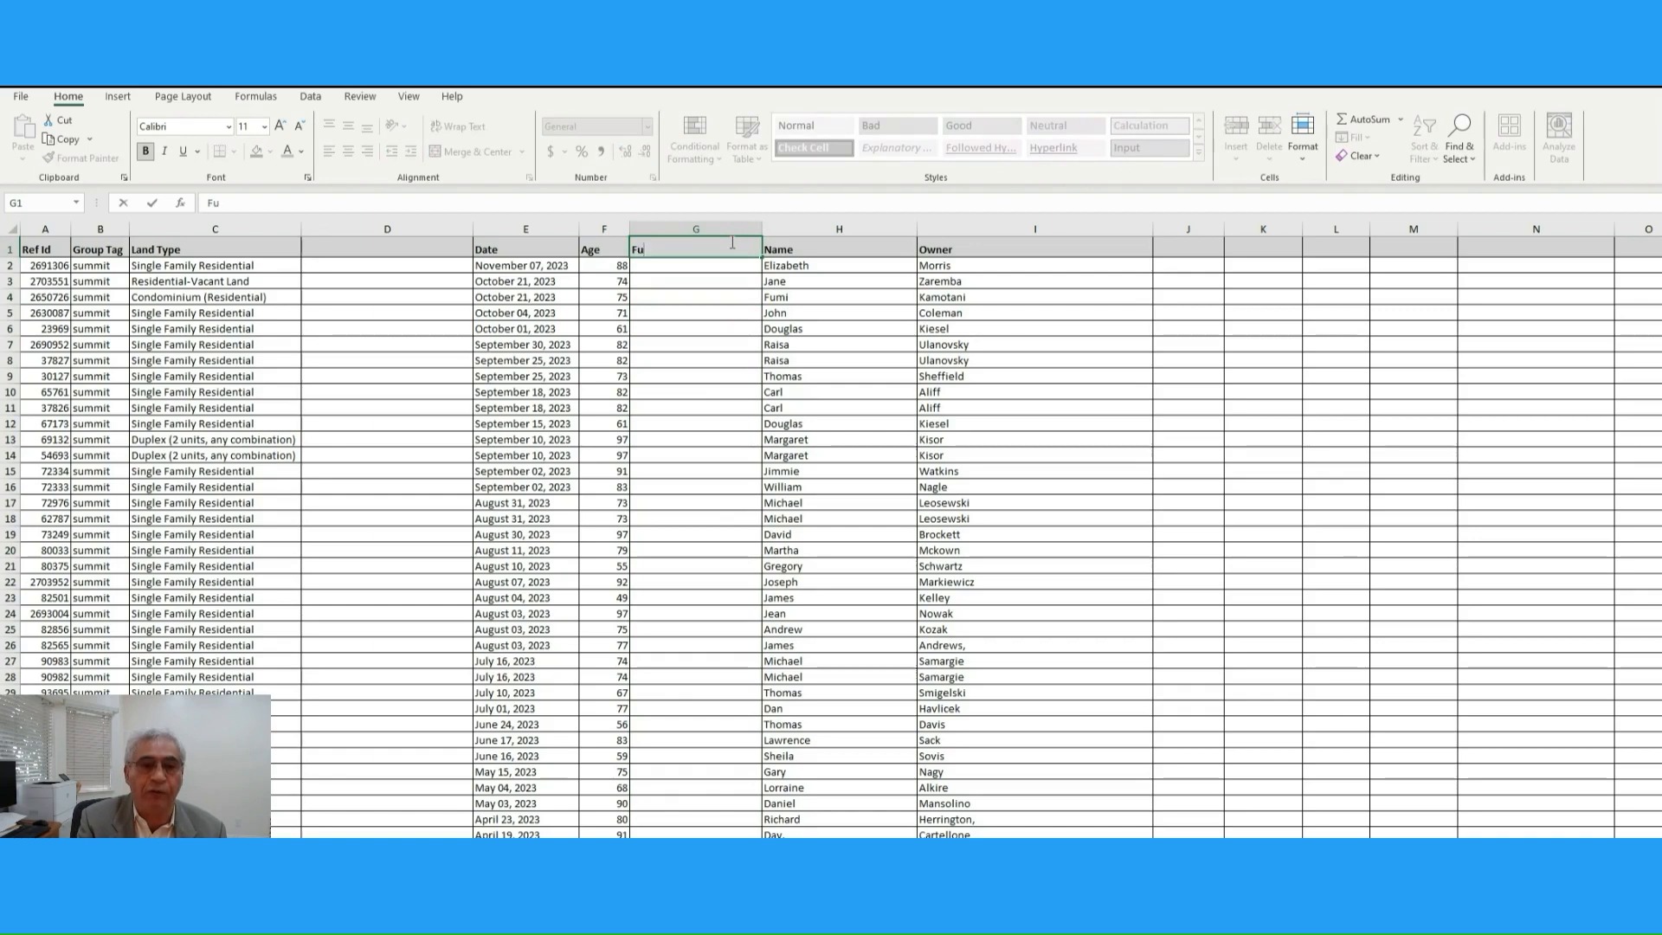
text(ll name)
key(Return)
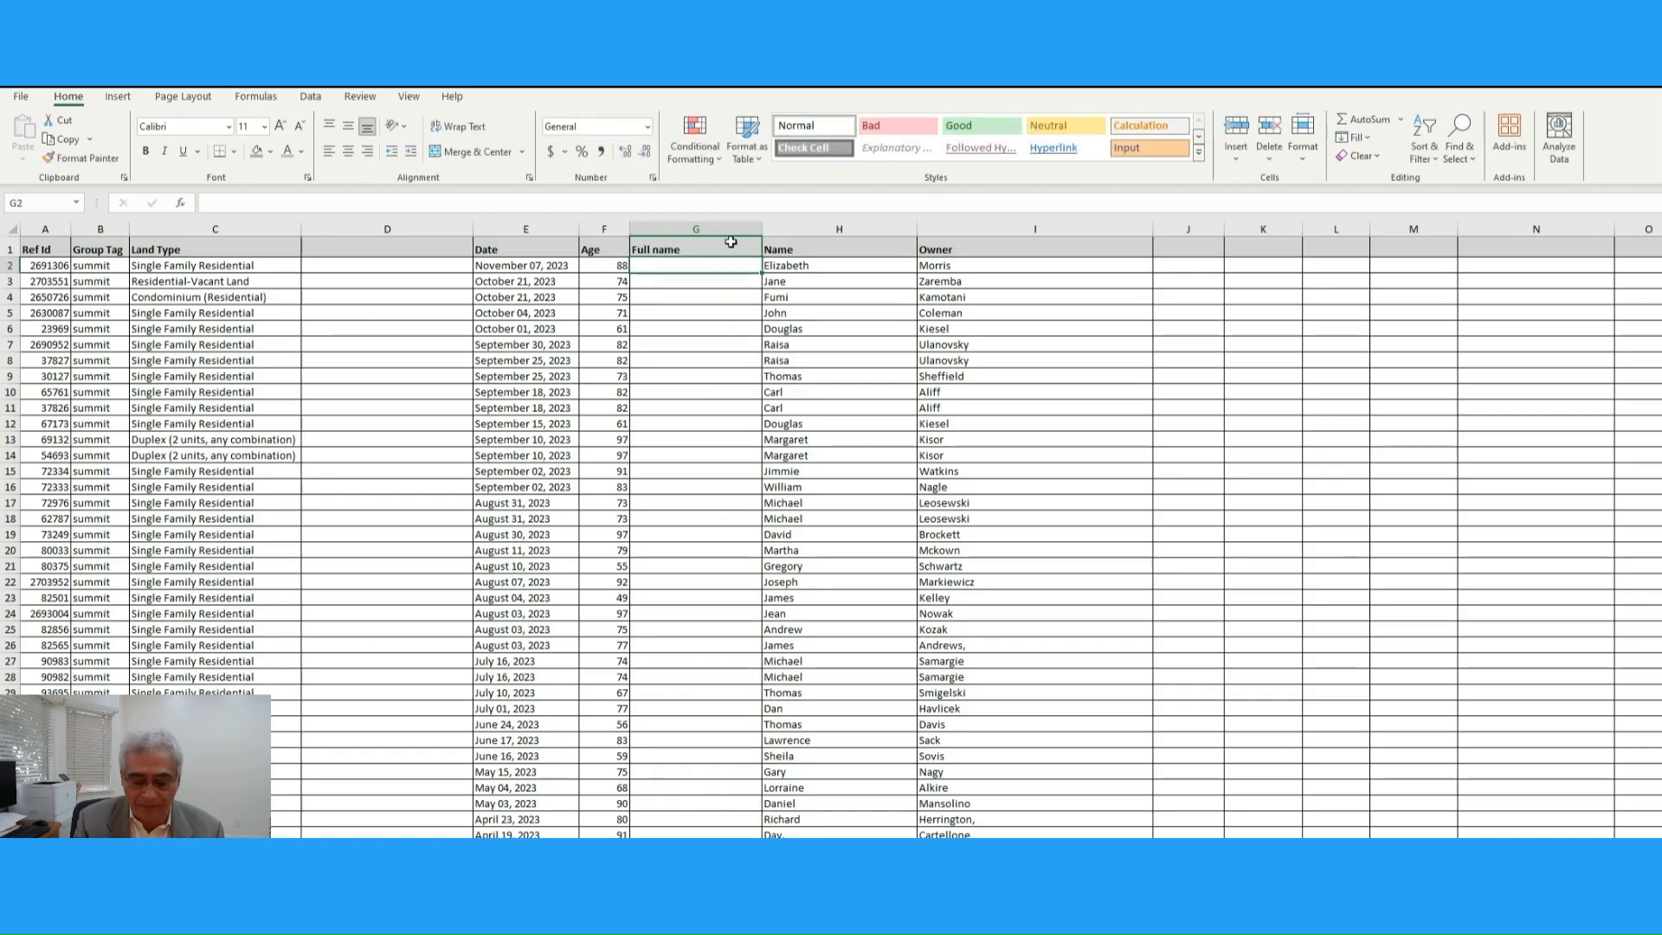
Enter =CONCAT(H2," ",I2) in cell G2 and fill the formula down the Full name column.
text(=)
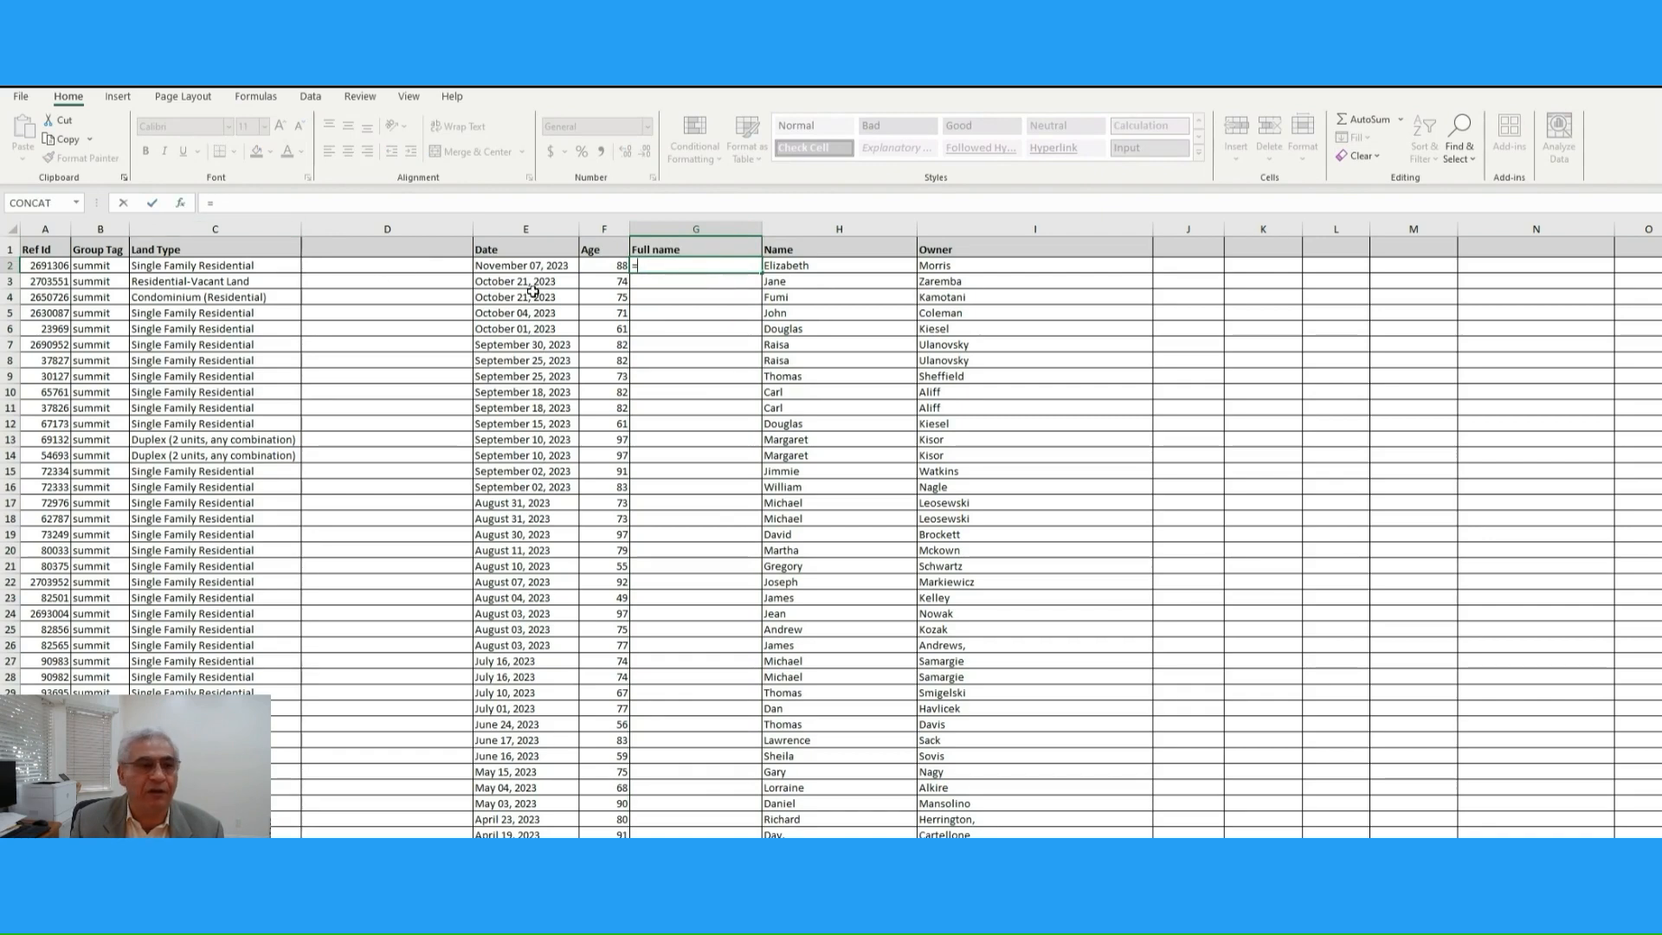
click(187, 206)
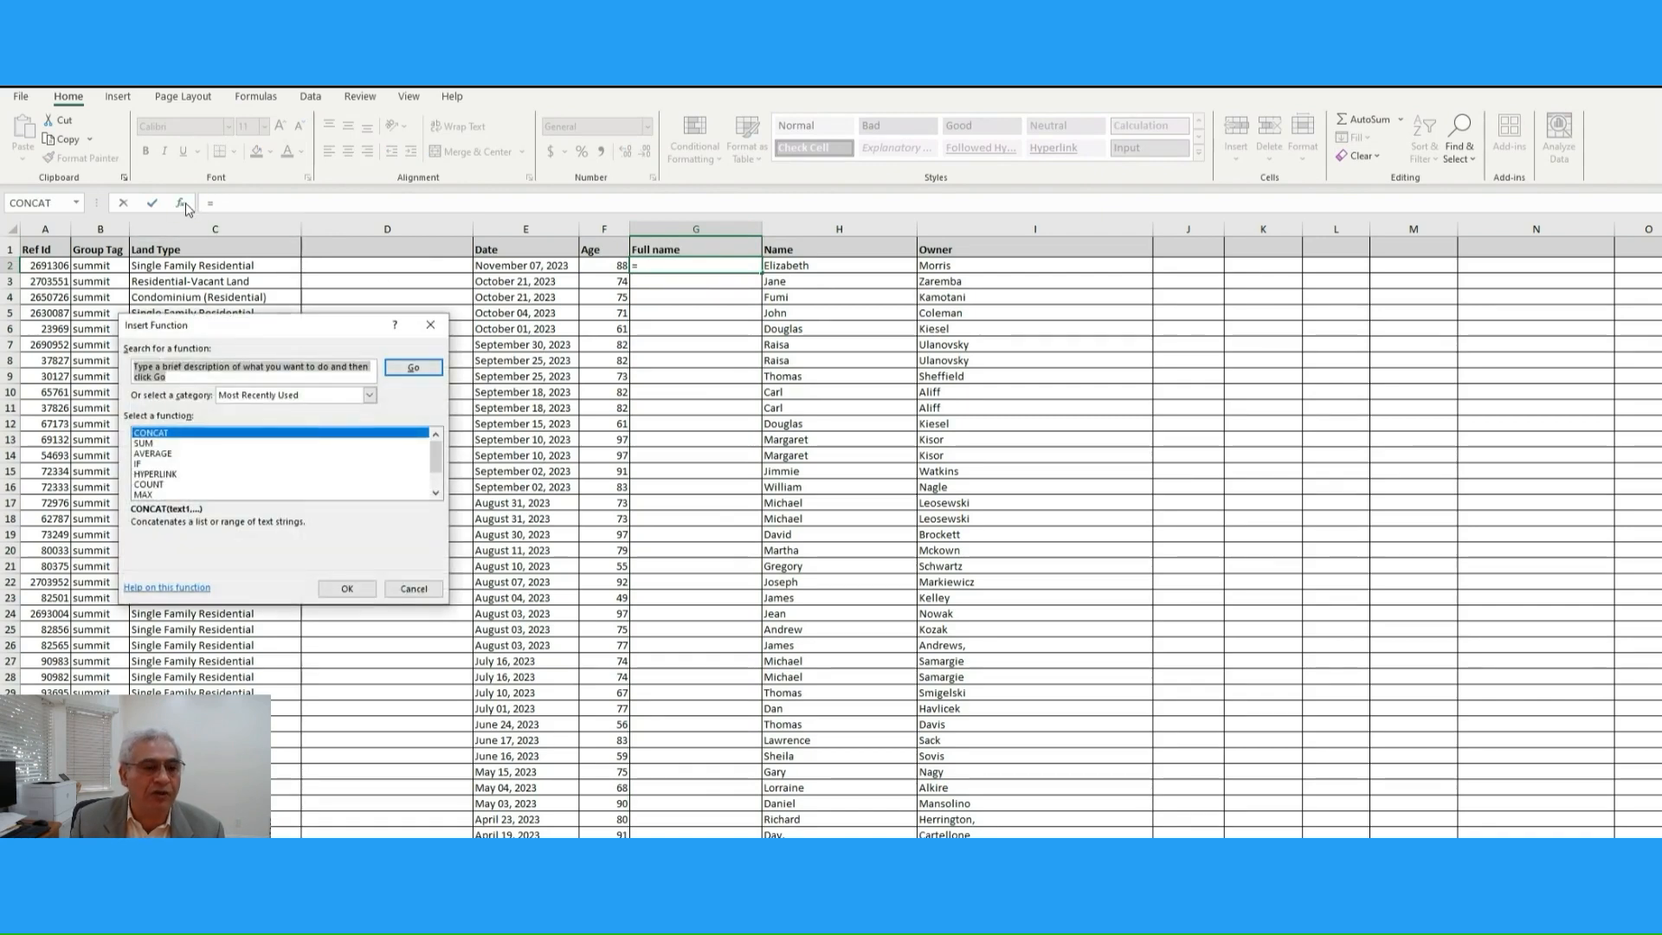
click(347, 589)
click(808, 267)
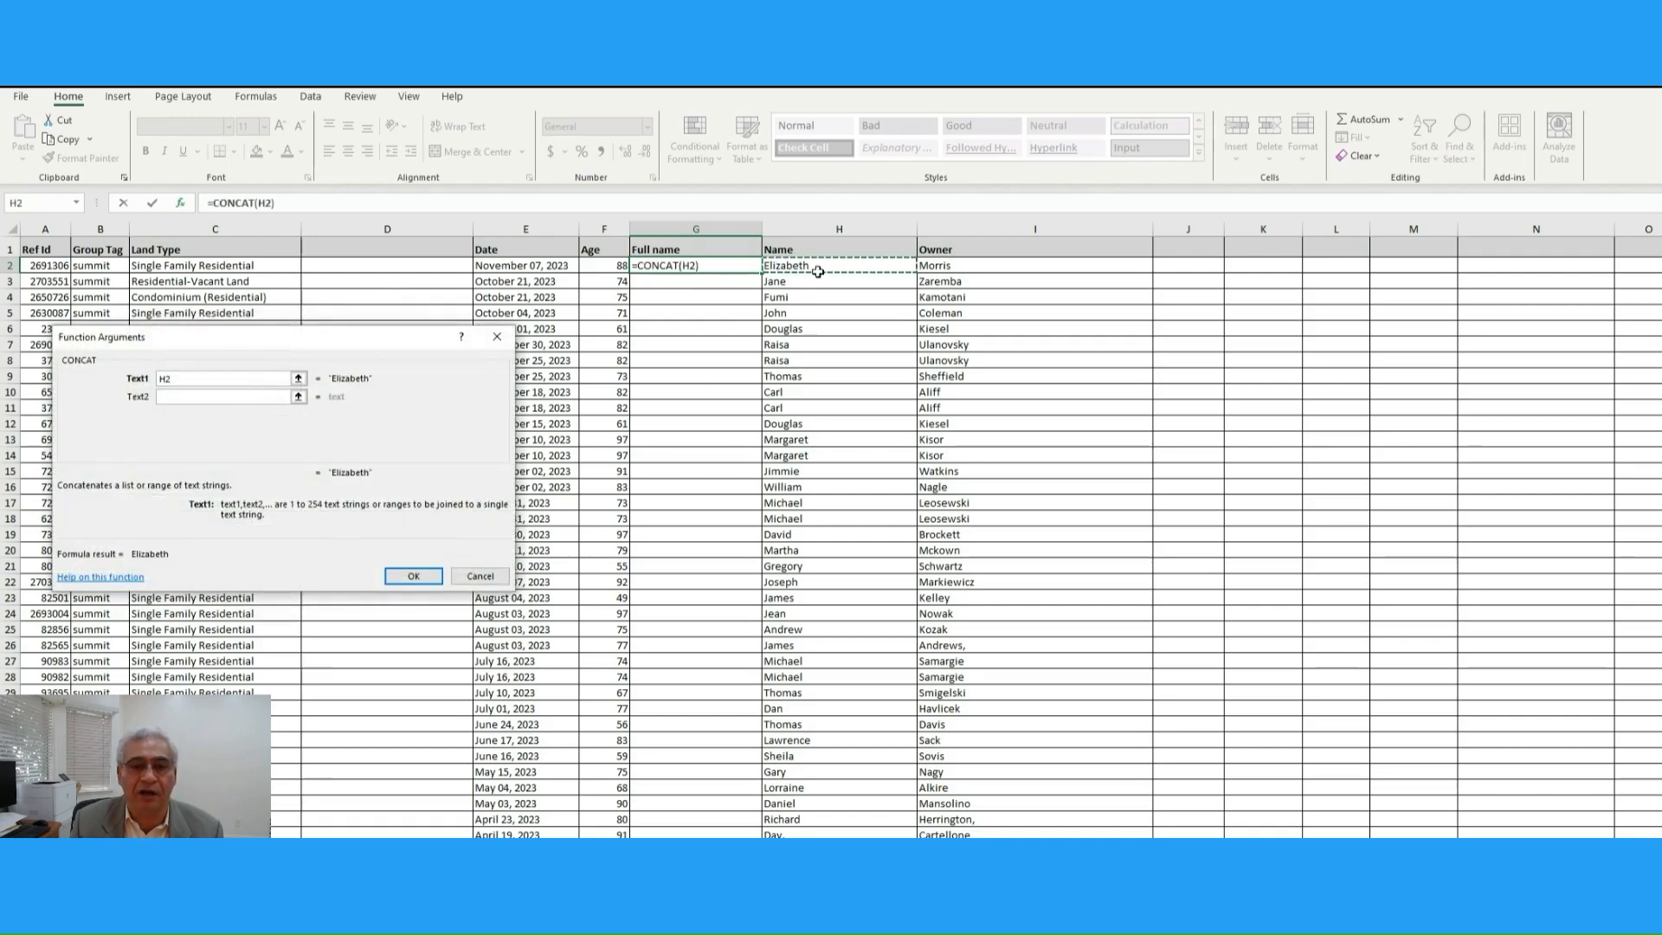
click(204, 397)
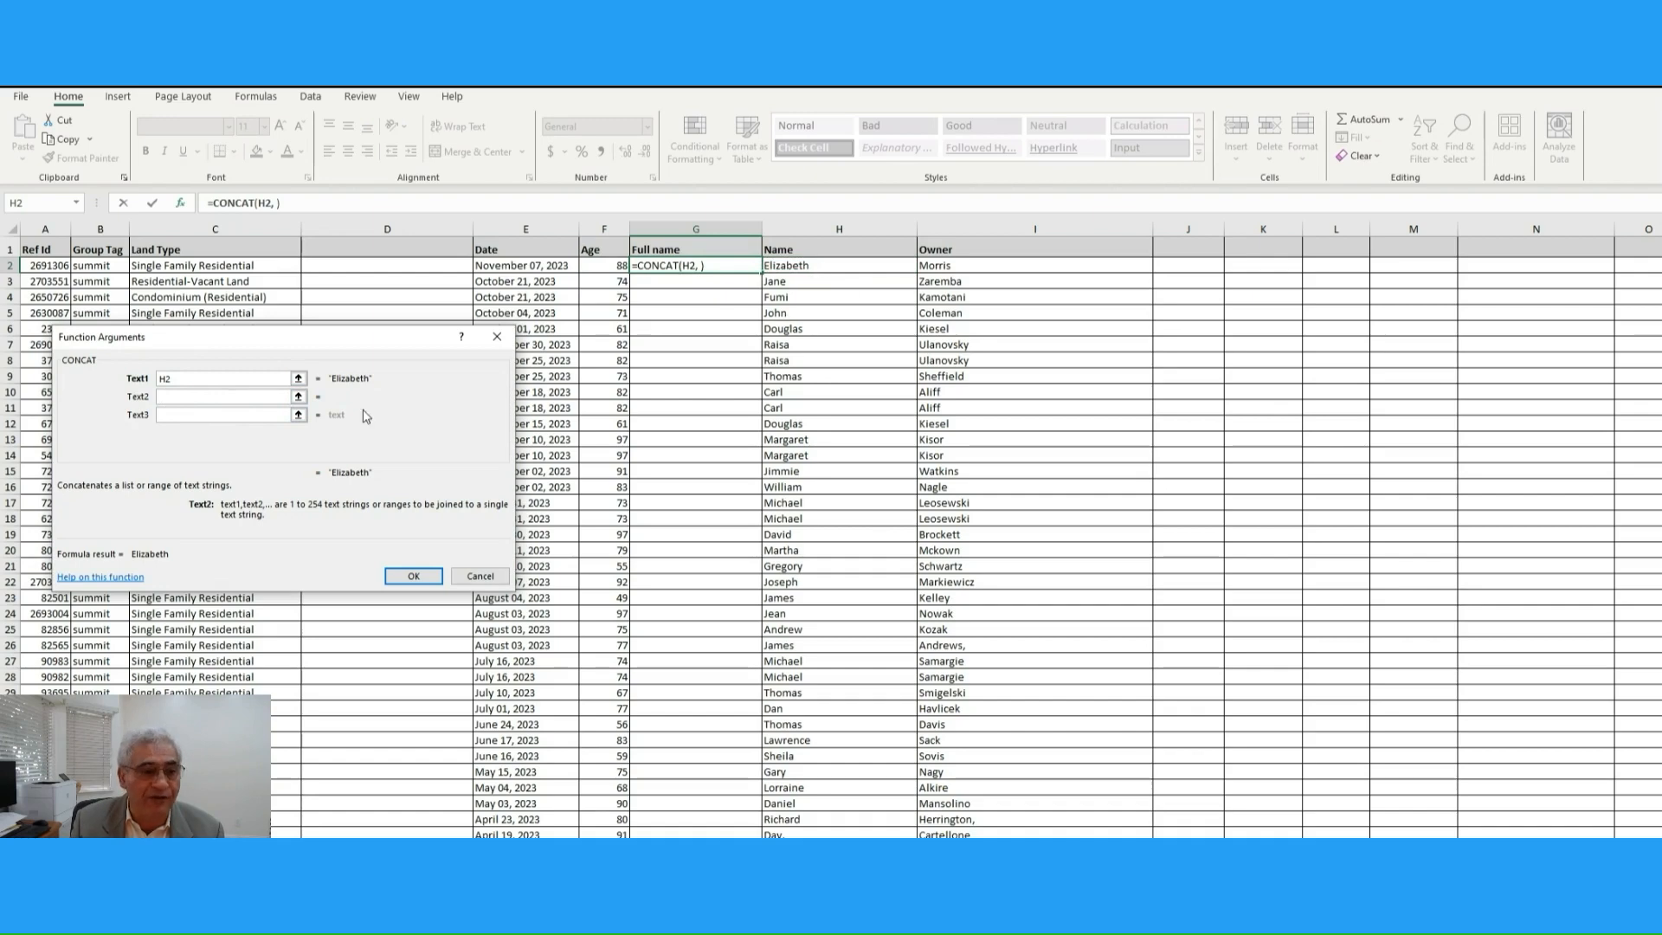
click(196, 416)
click(938, 266)
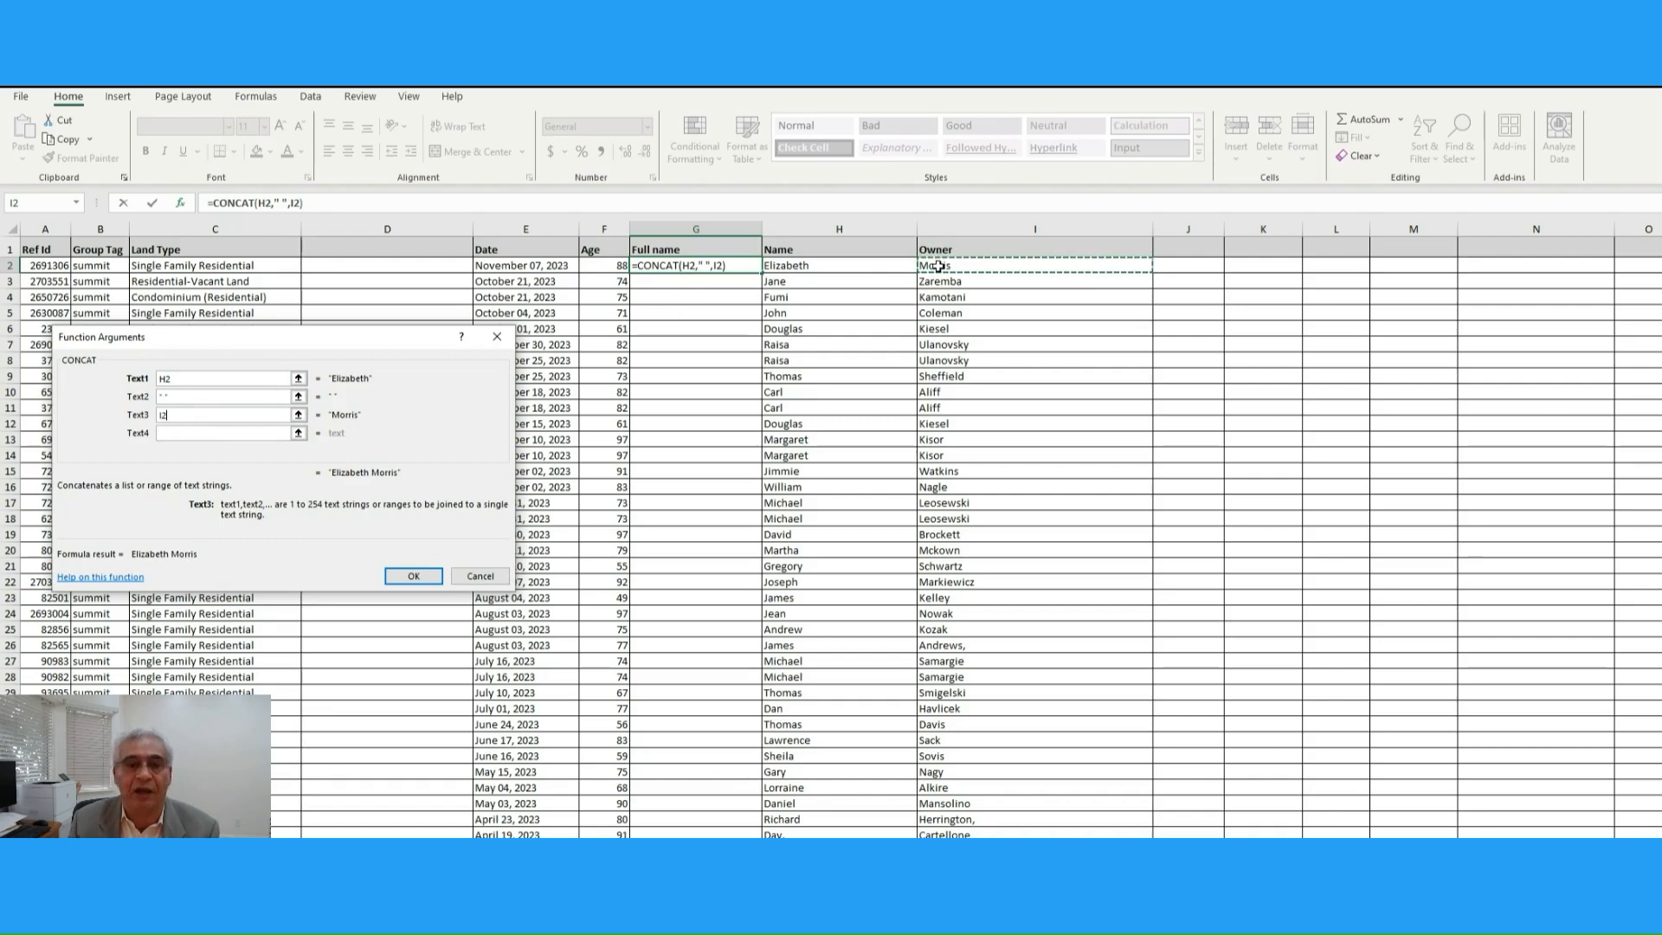
key(Return)
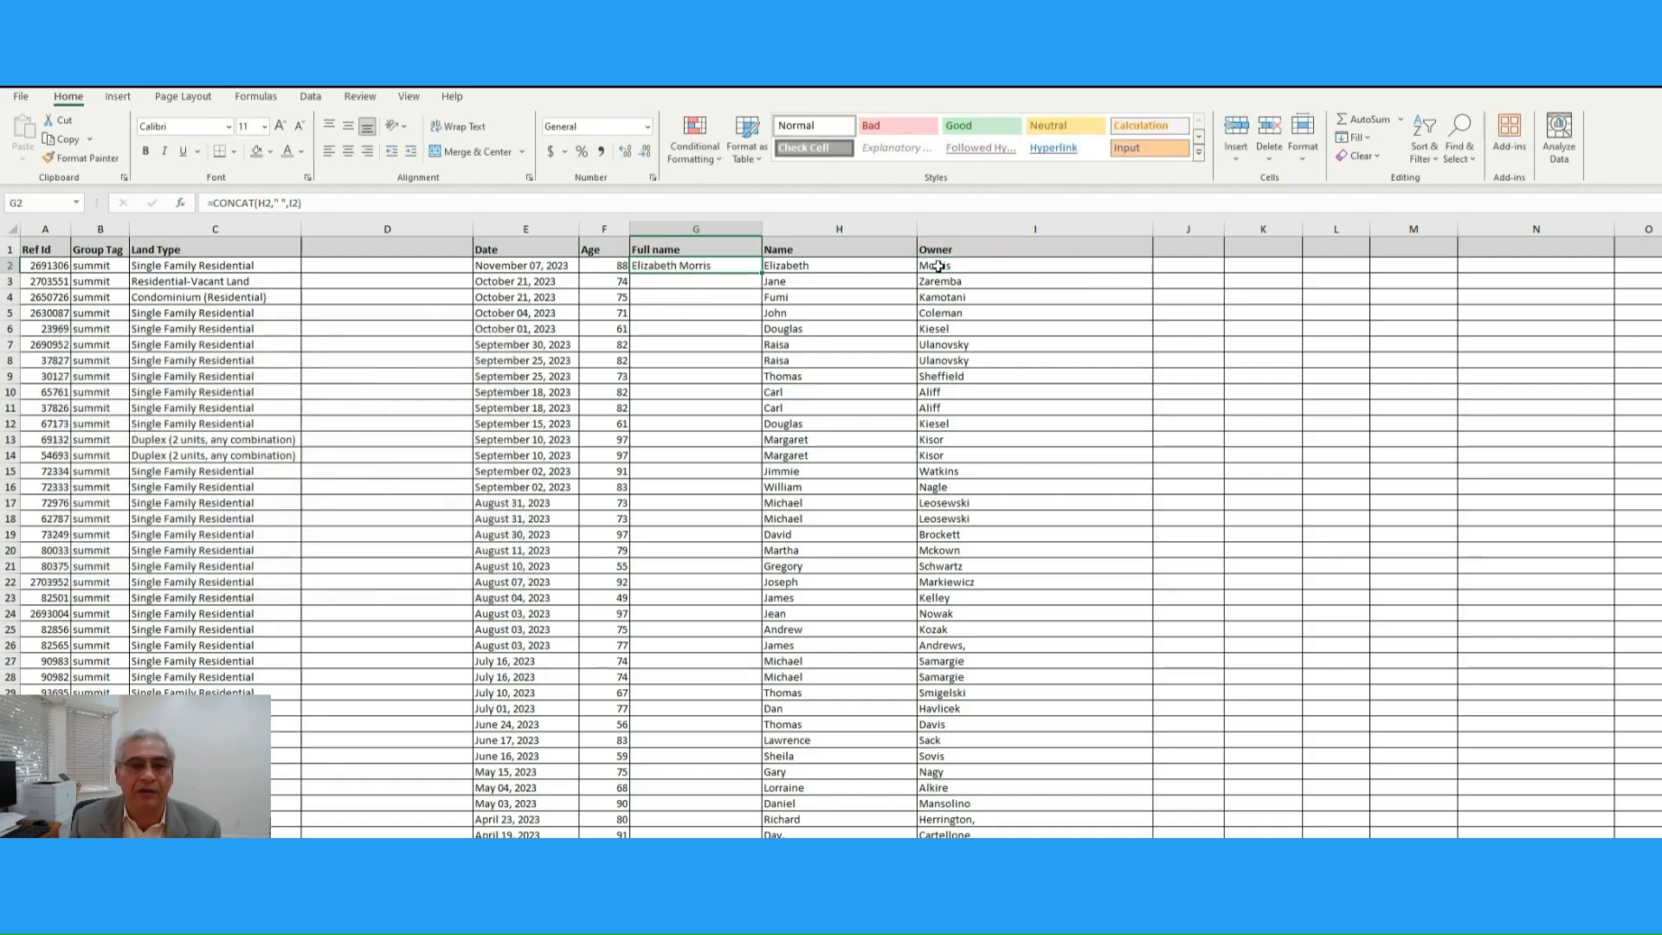
double_click(762, 274)
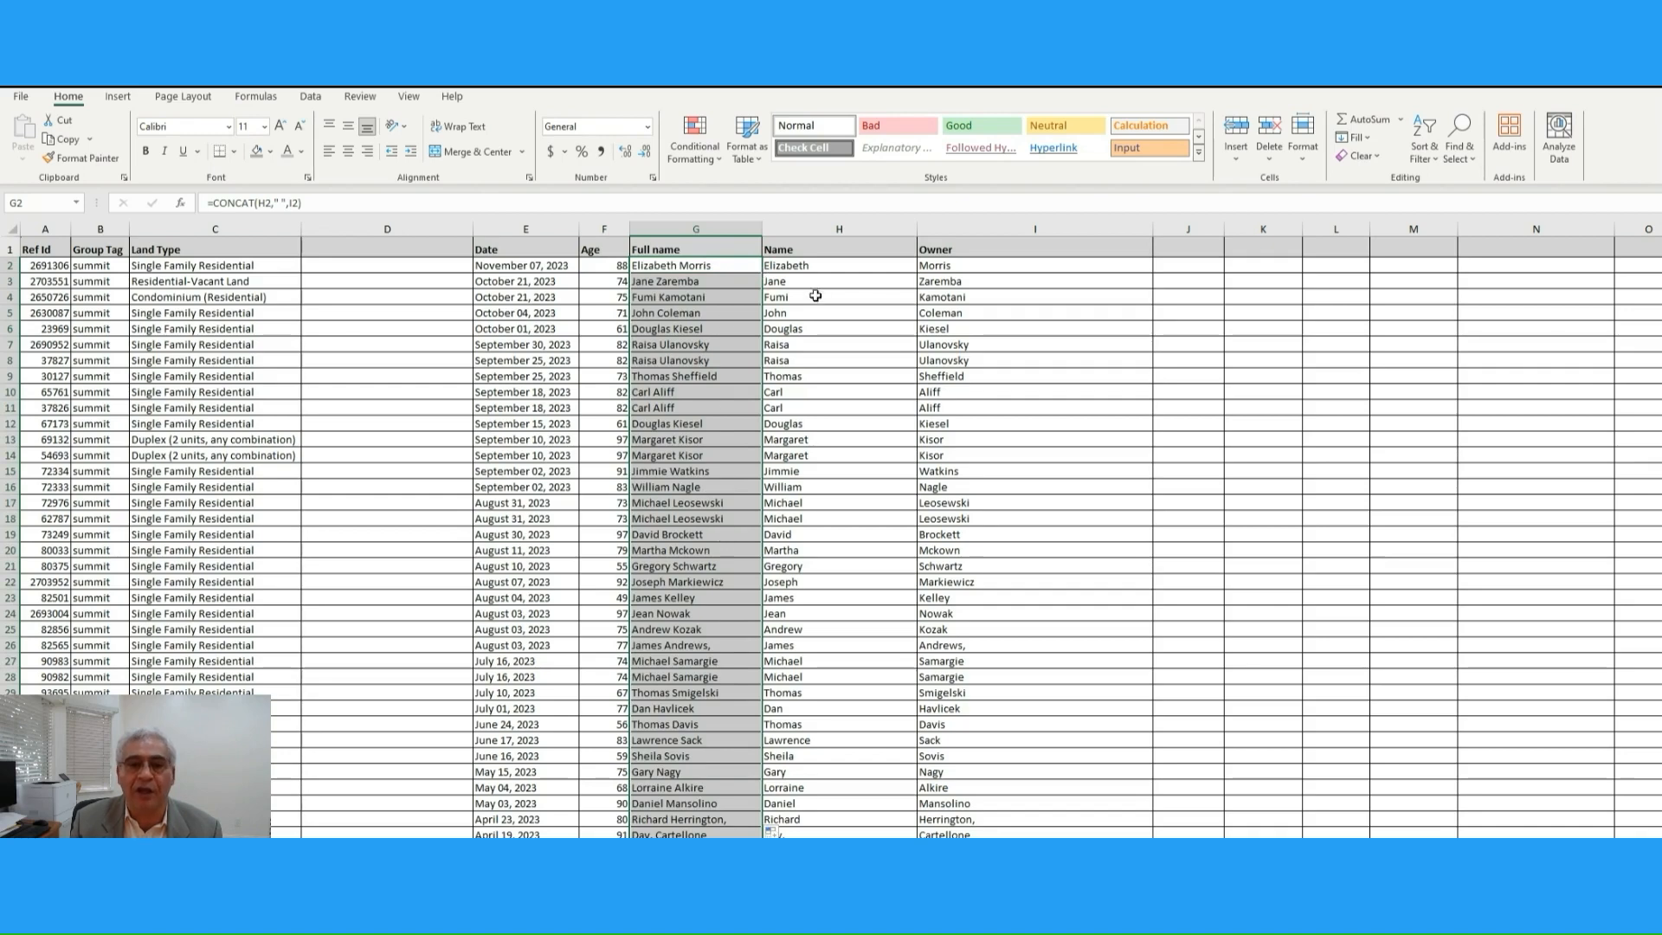
Try to delete the Name column H, and undo the deletion.
right_click(823, 231)
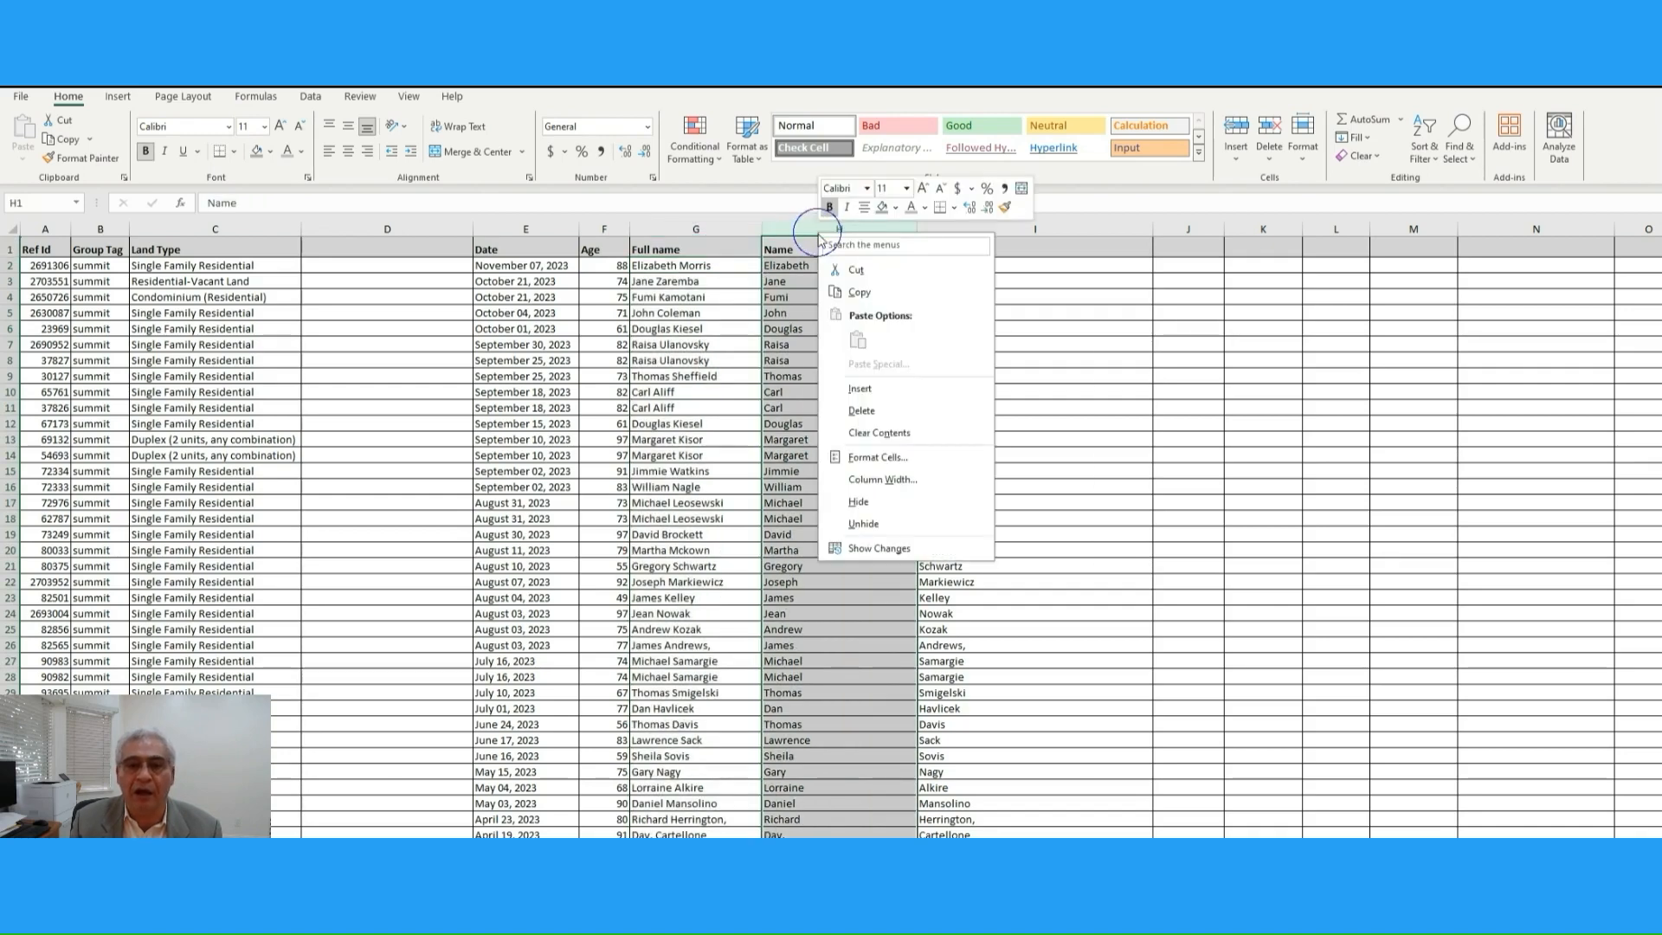
click(884, 421)
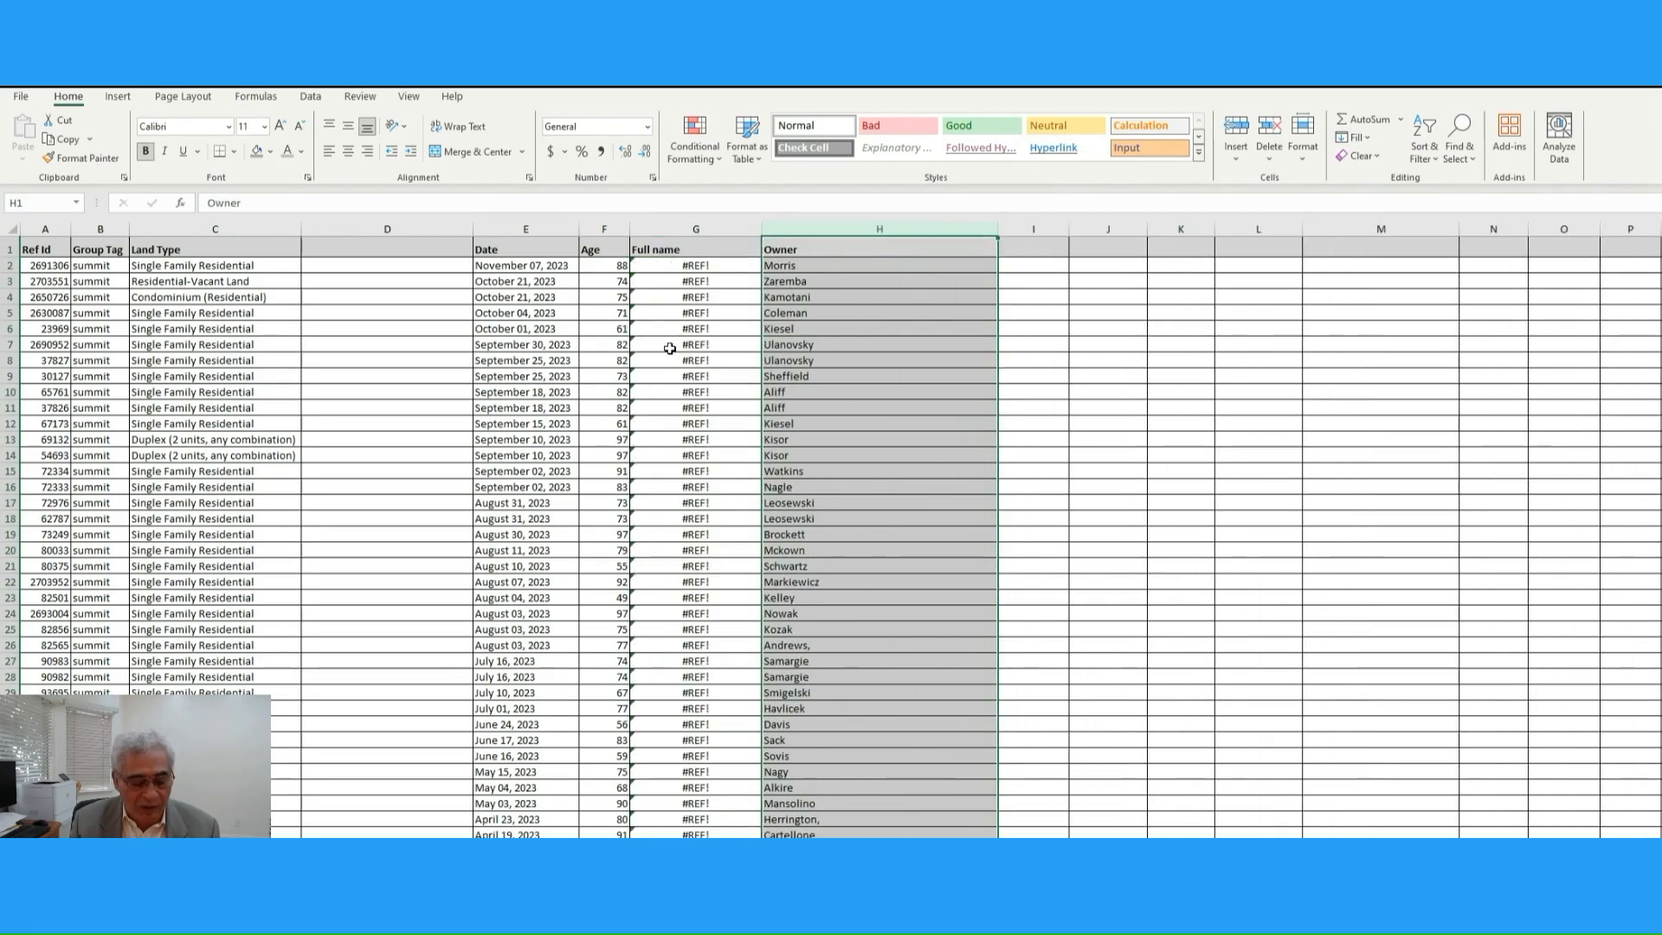
key(ctrl+z)
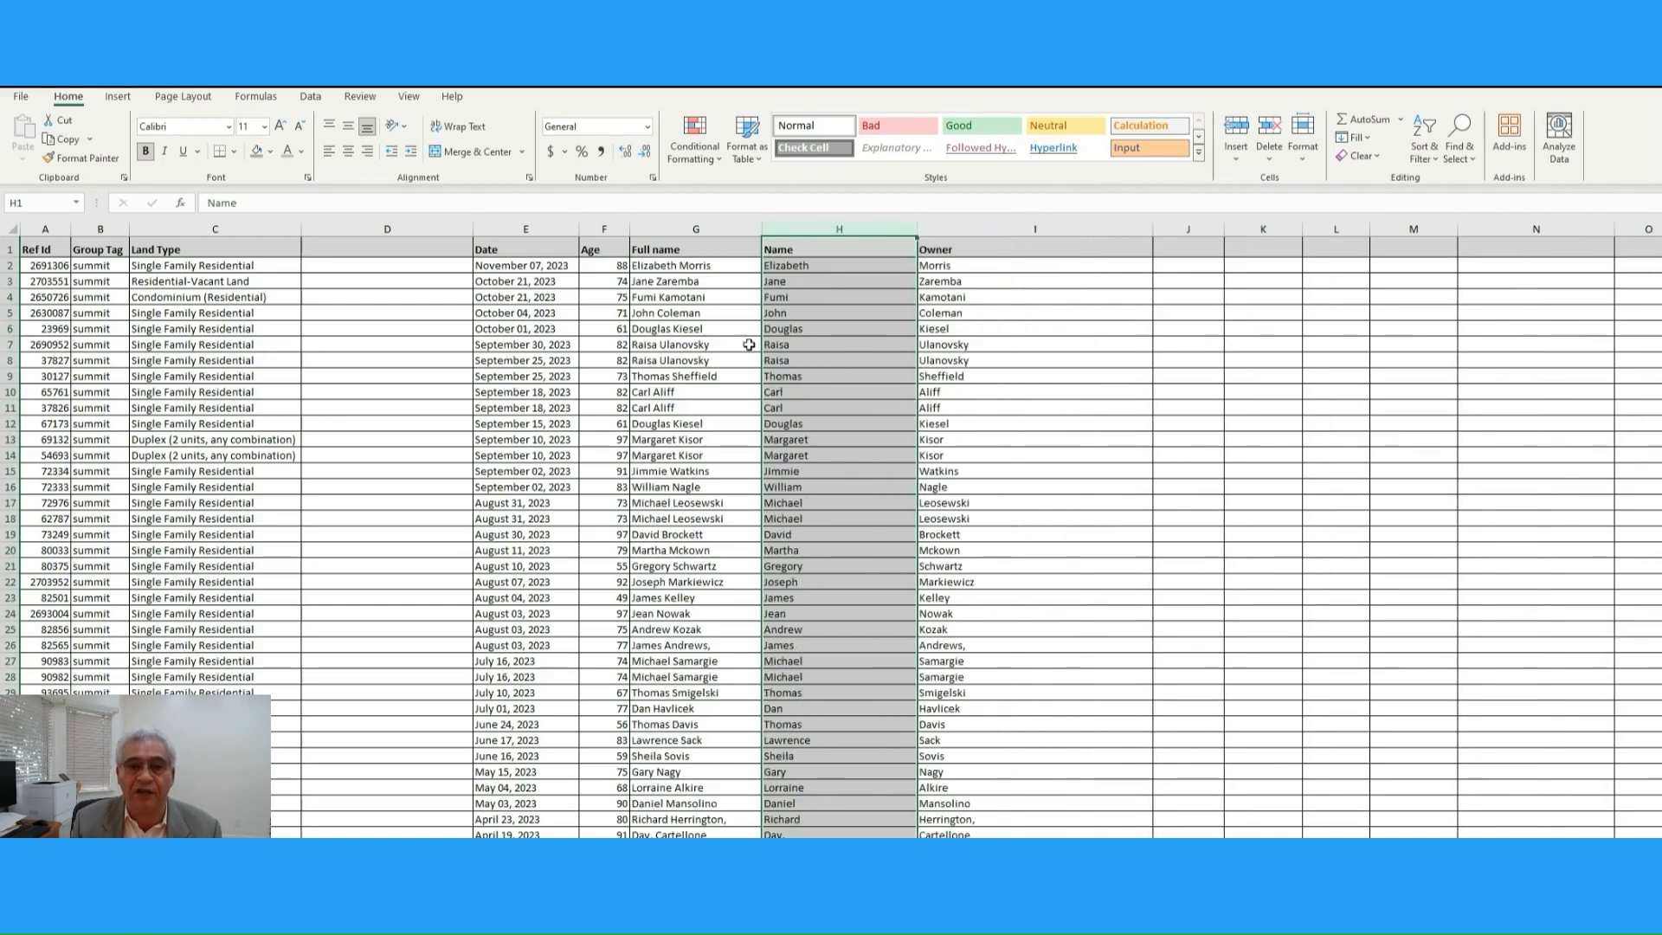
Copy the Full name column G and paste it over itself as values only.
click(691, 223)
right_click(693, 225)
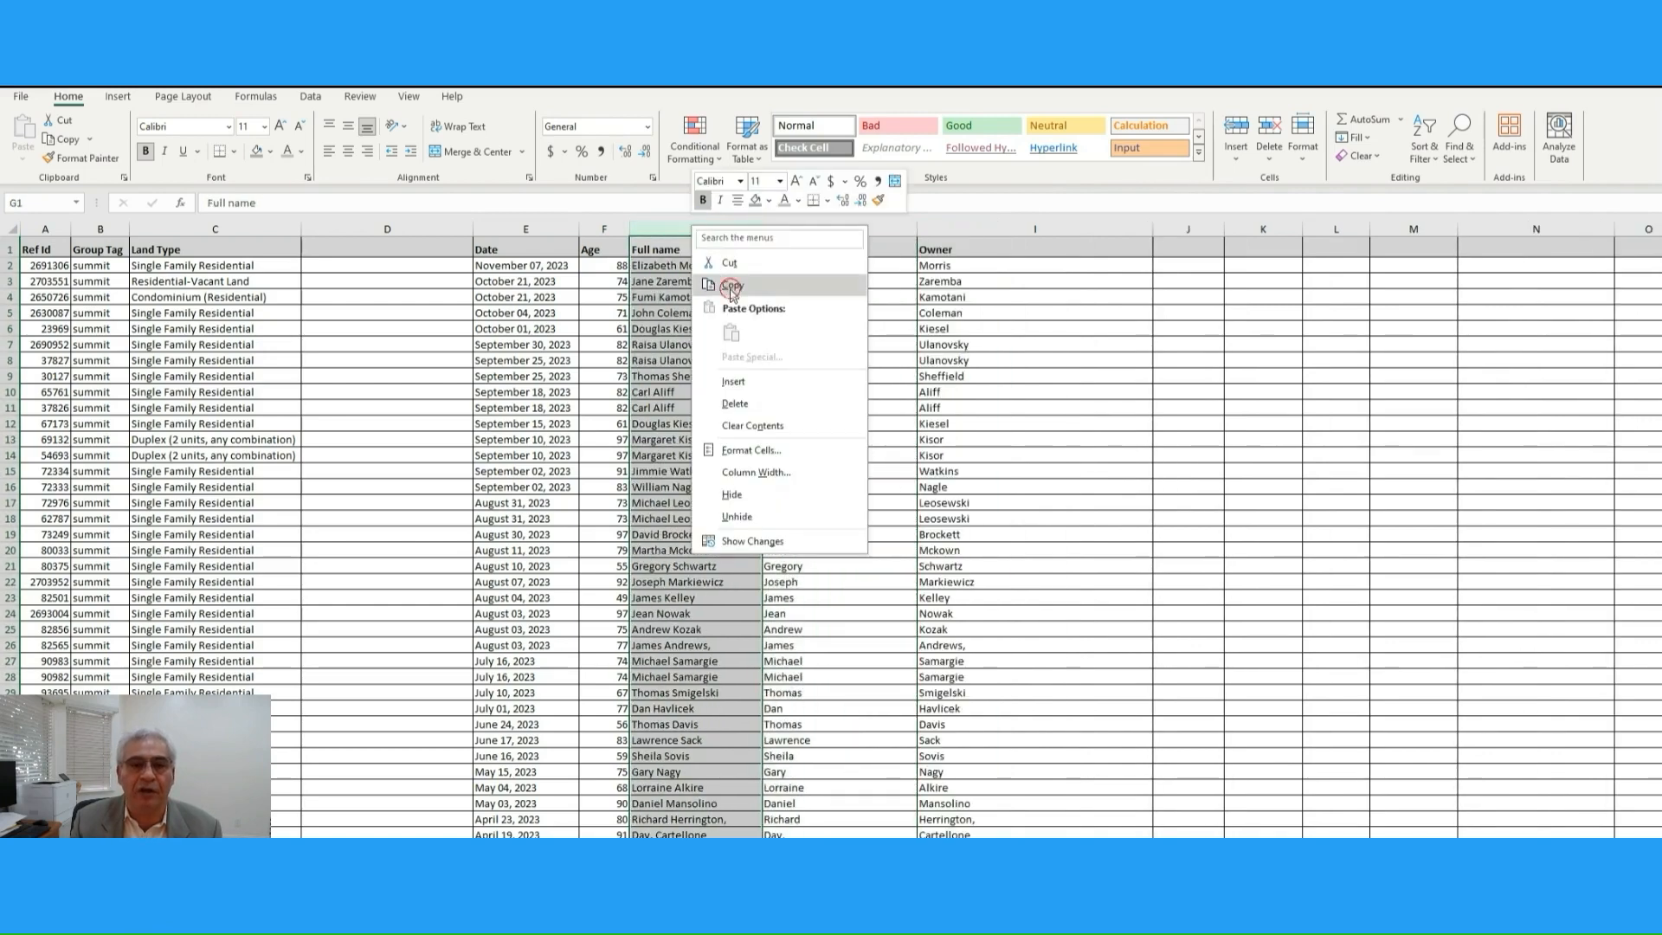
click(751, 291)
right_click(715, 230)
click(775, 339)
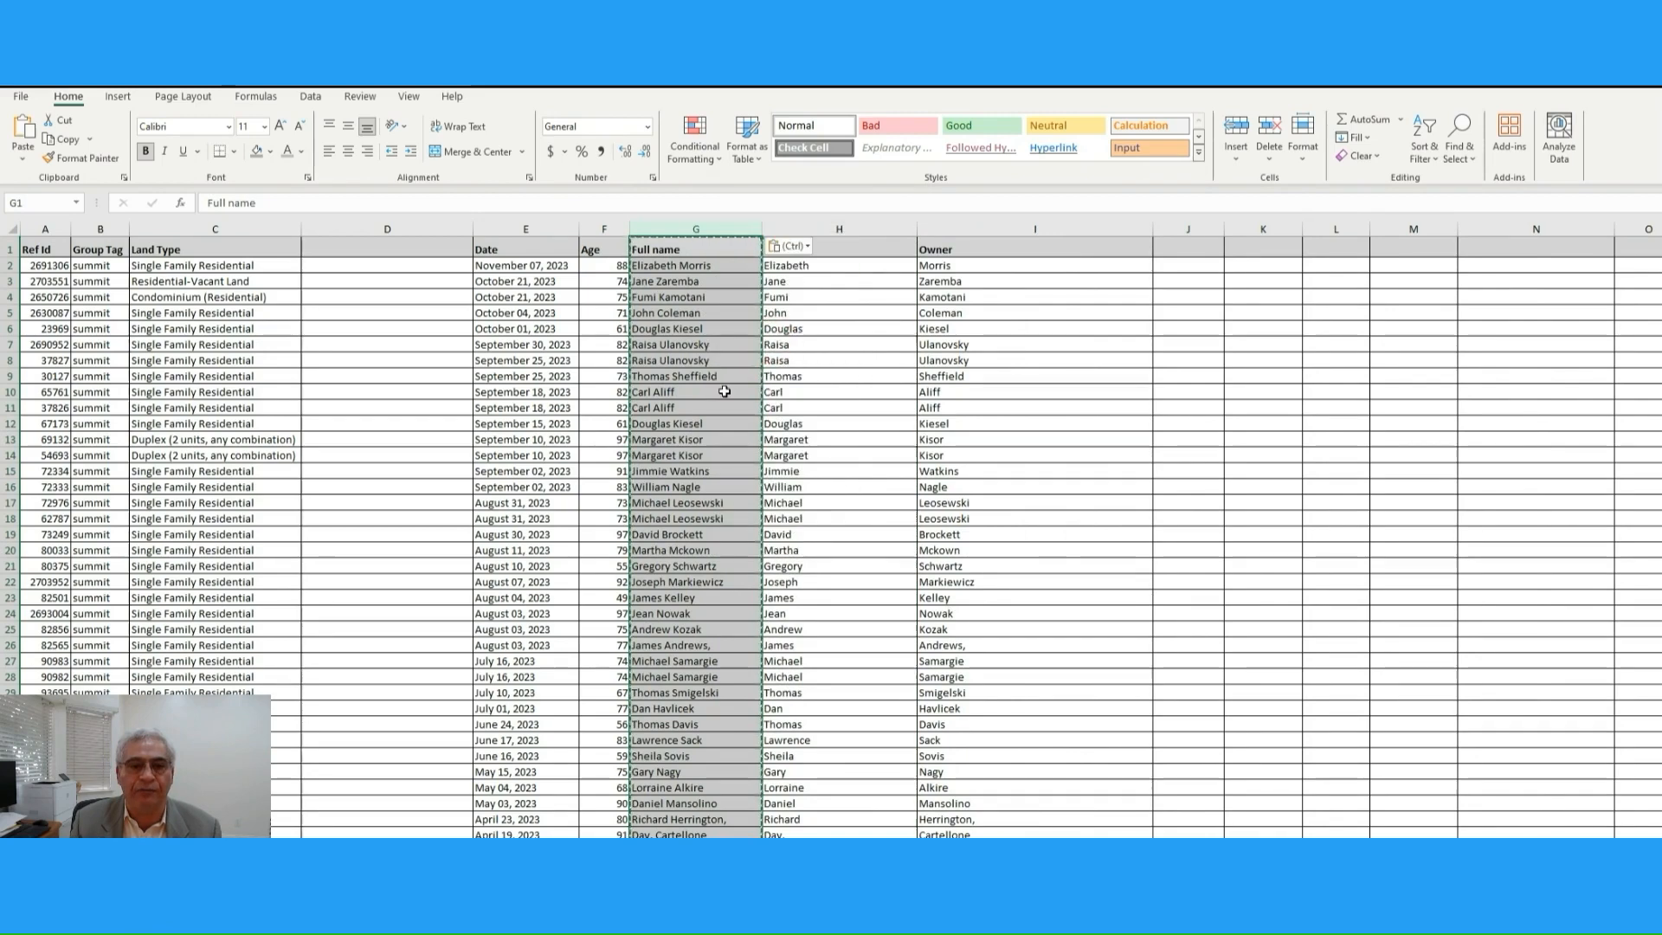
click(712, 393)
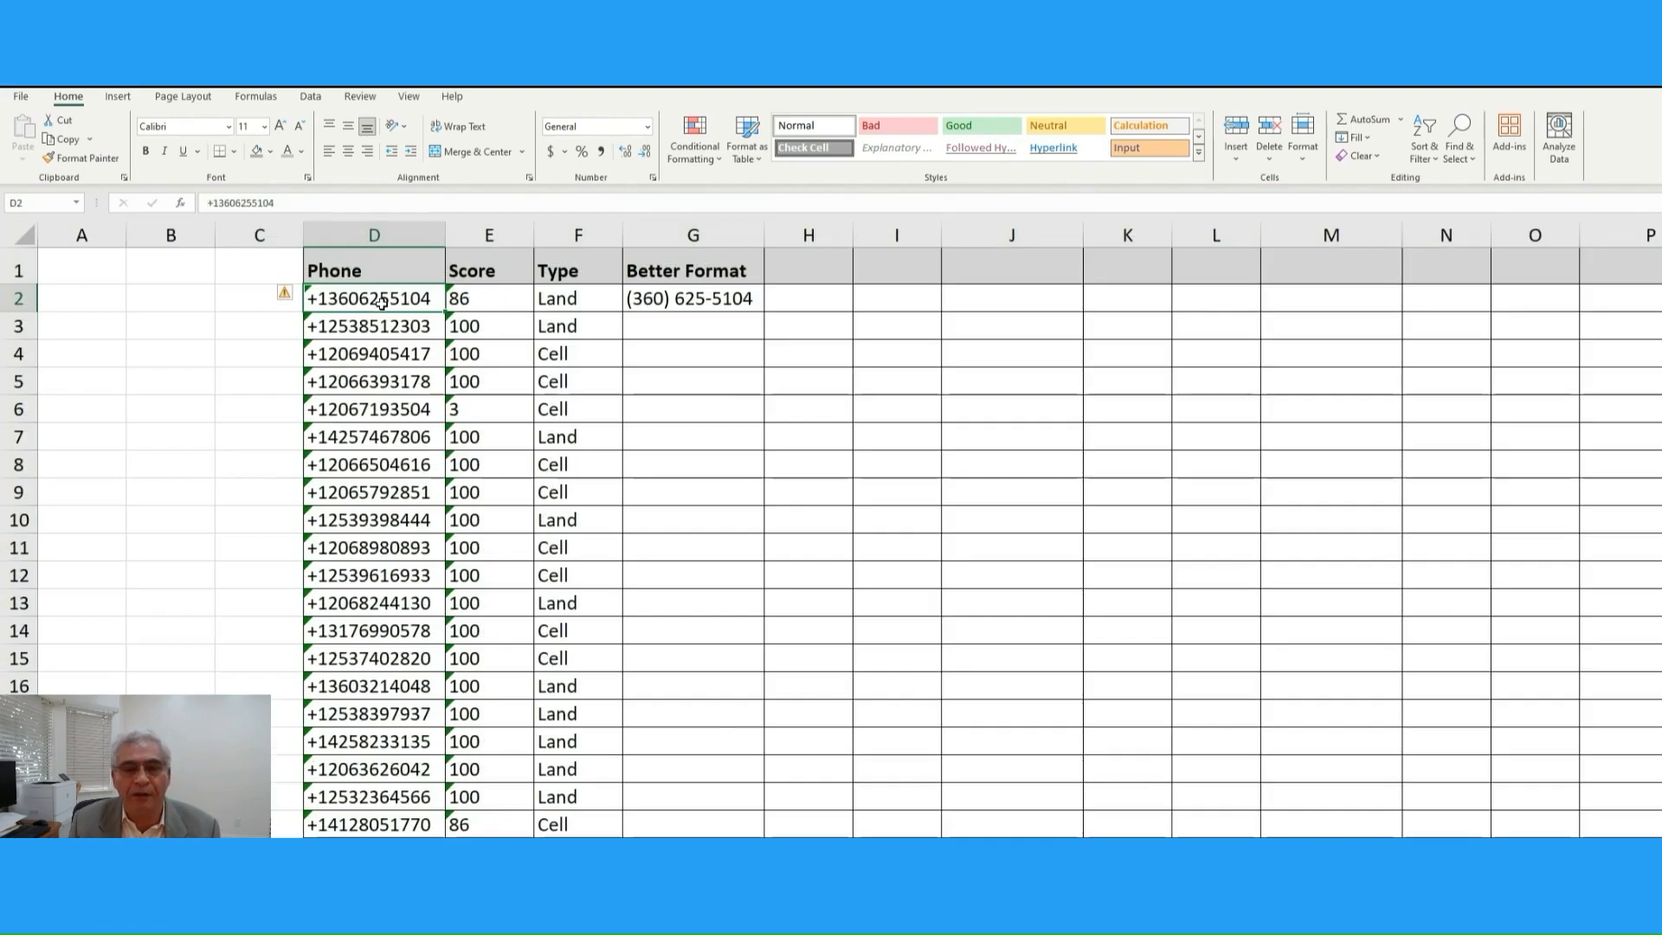
drag(382, 303, 385, 701)
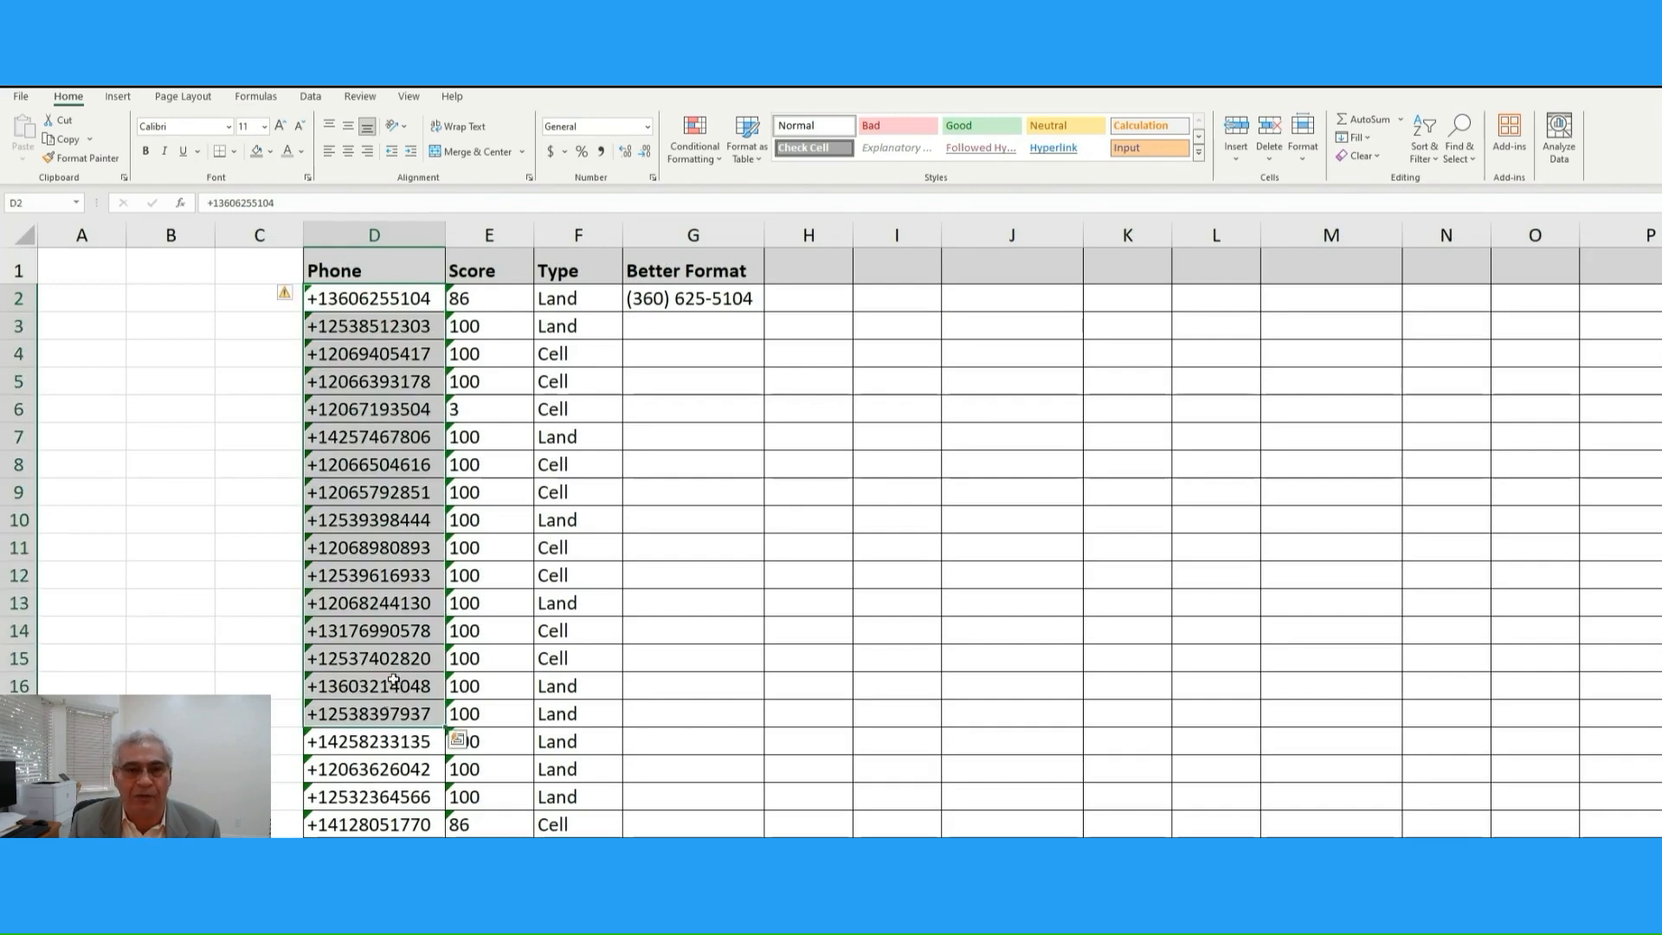
click(674, 298)
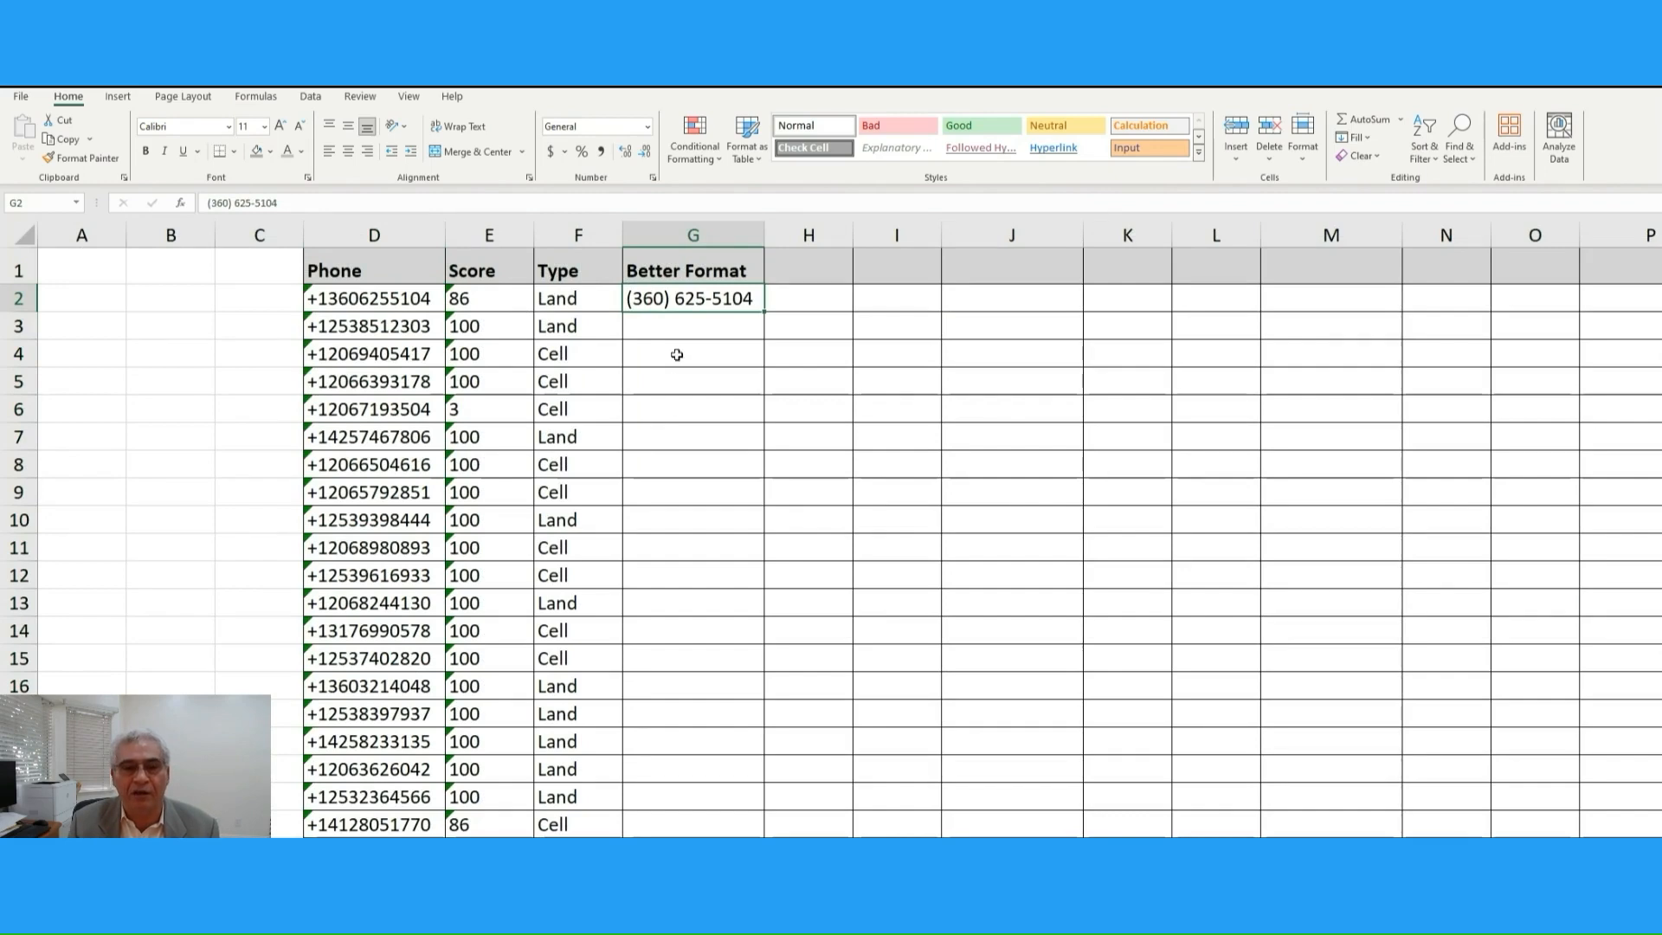
drag(325, 299, 364, 520)
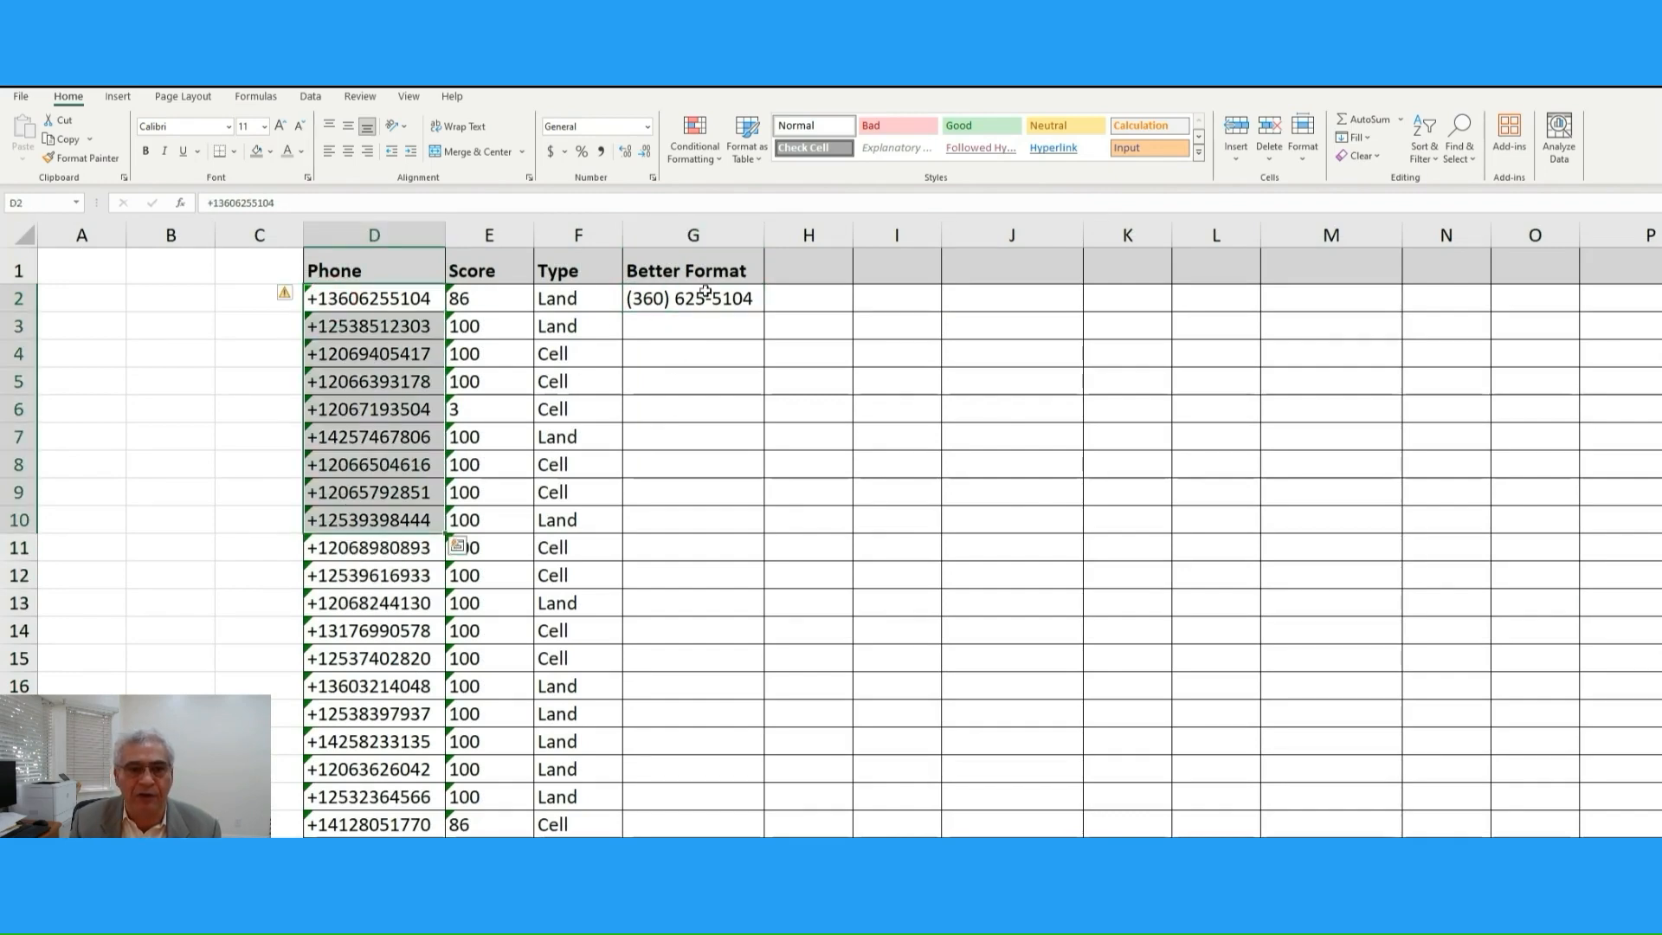
click(705, 301)
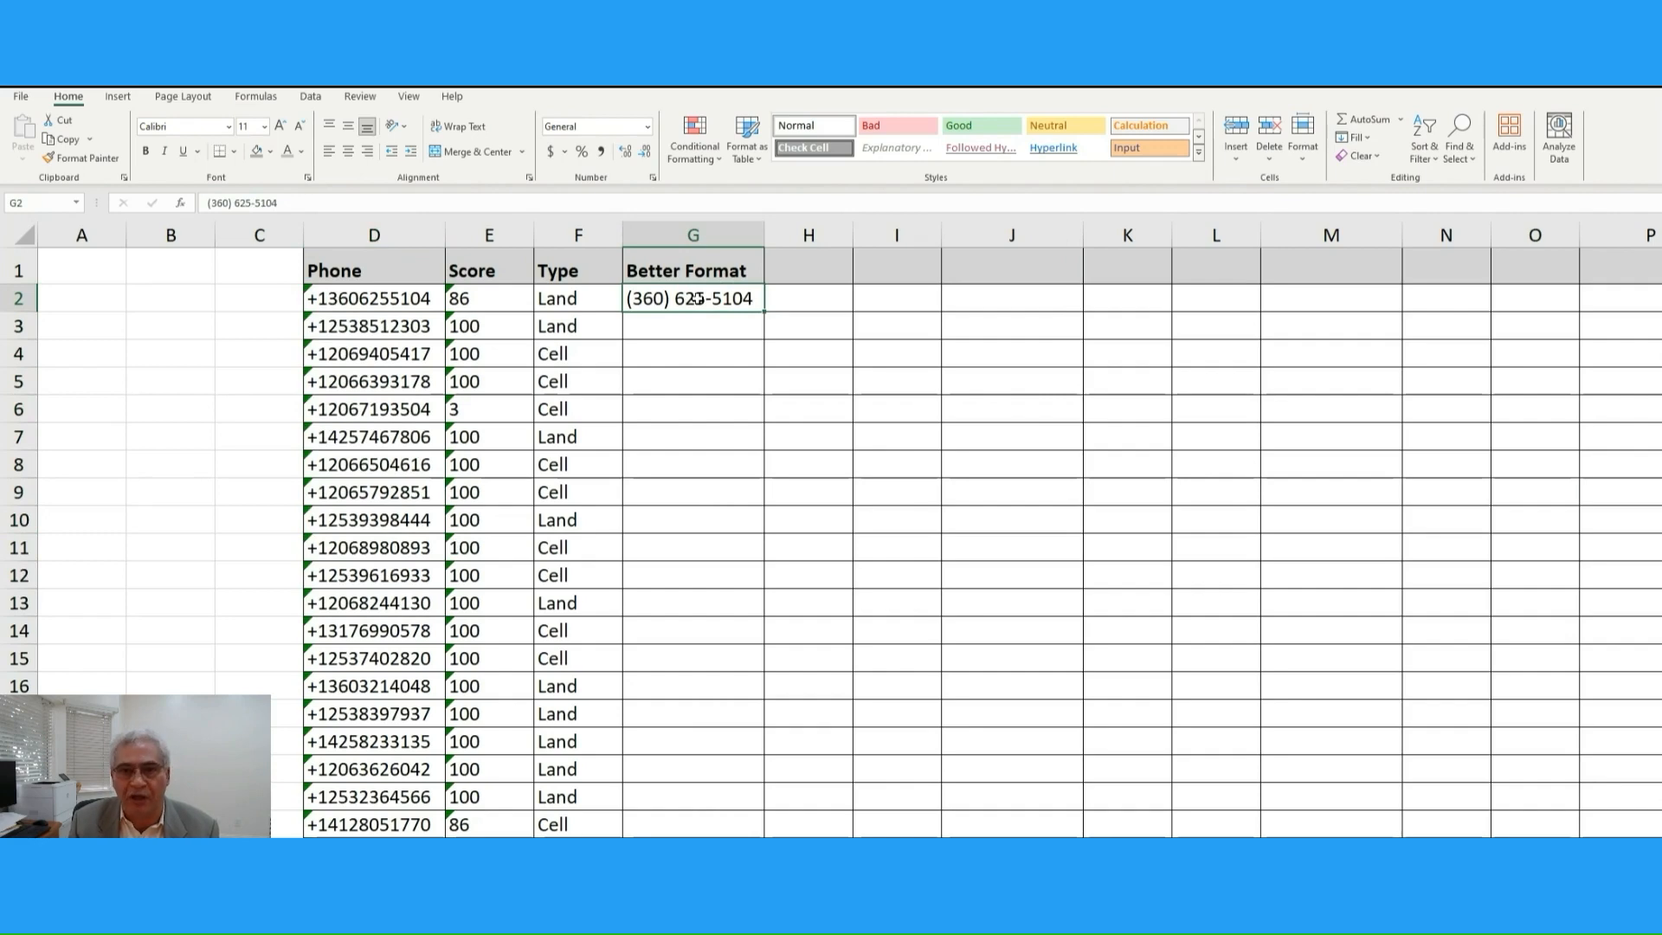
Replace every "+1" in the Phone column D with nothing and close the Find and Replace dialog.
click(416, 240)
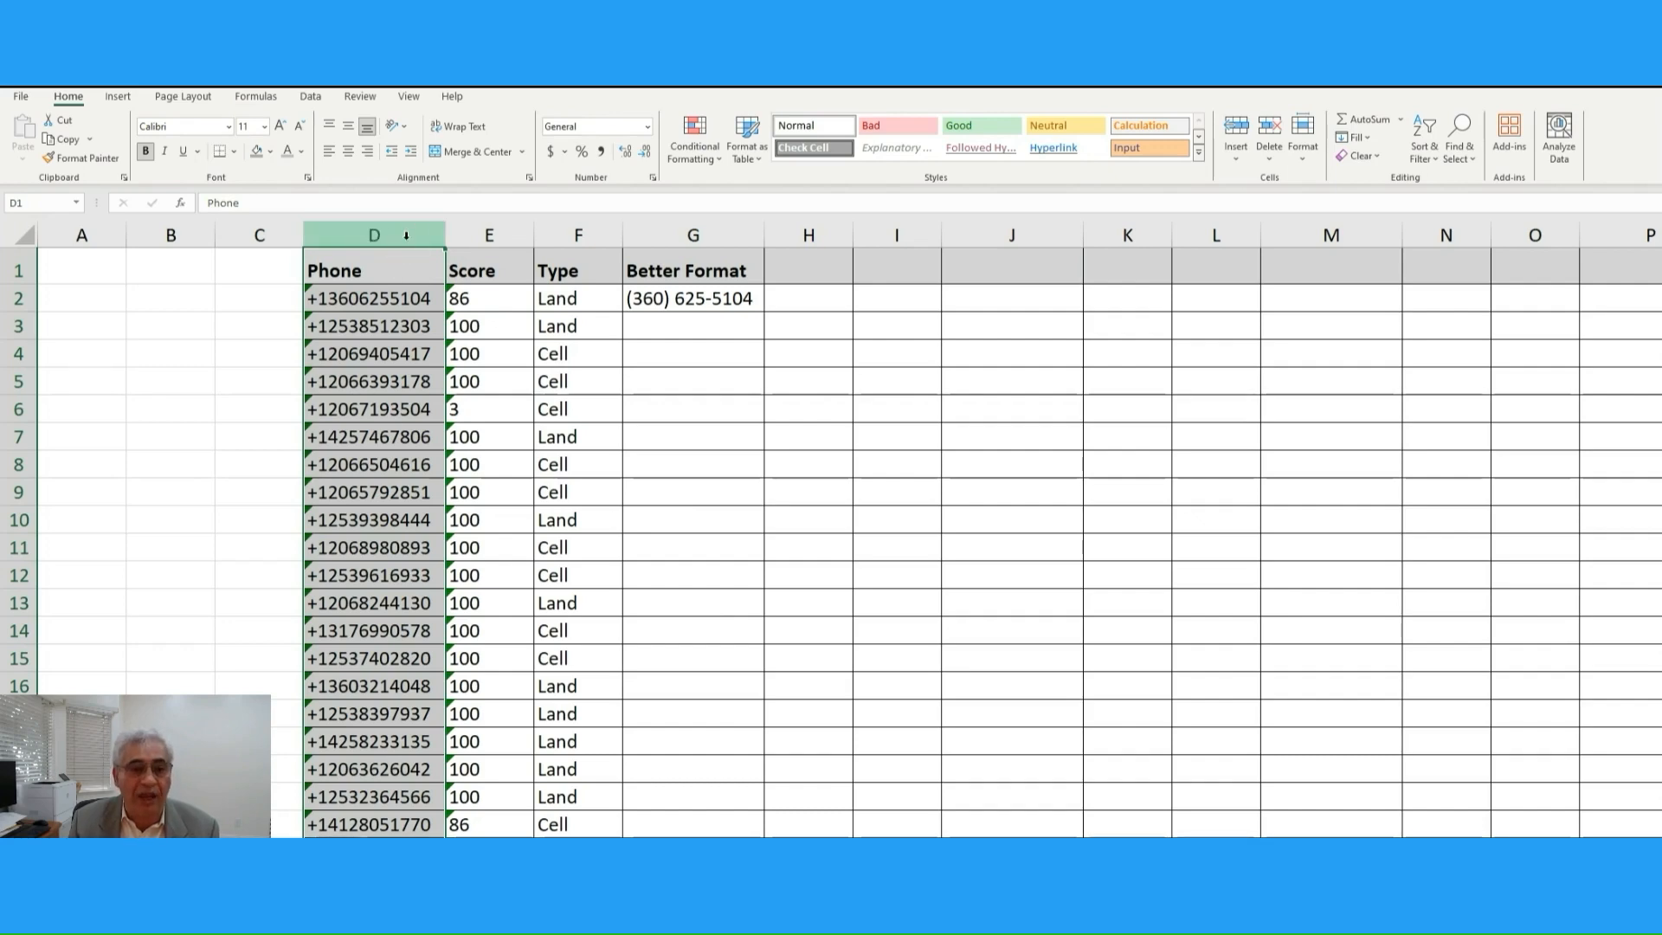
key(ctrl+f)
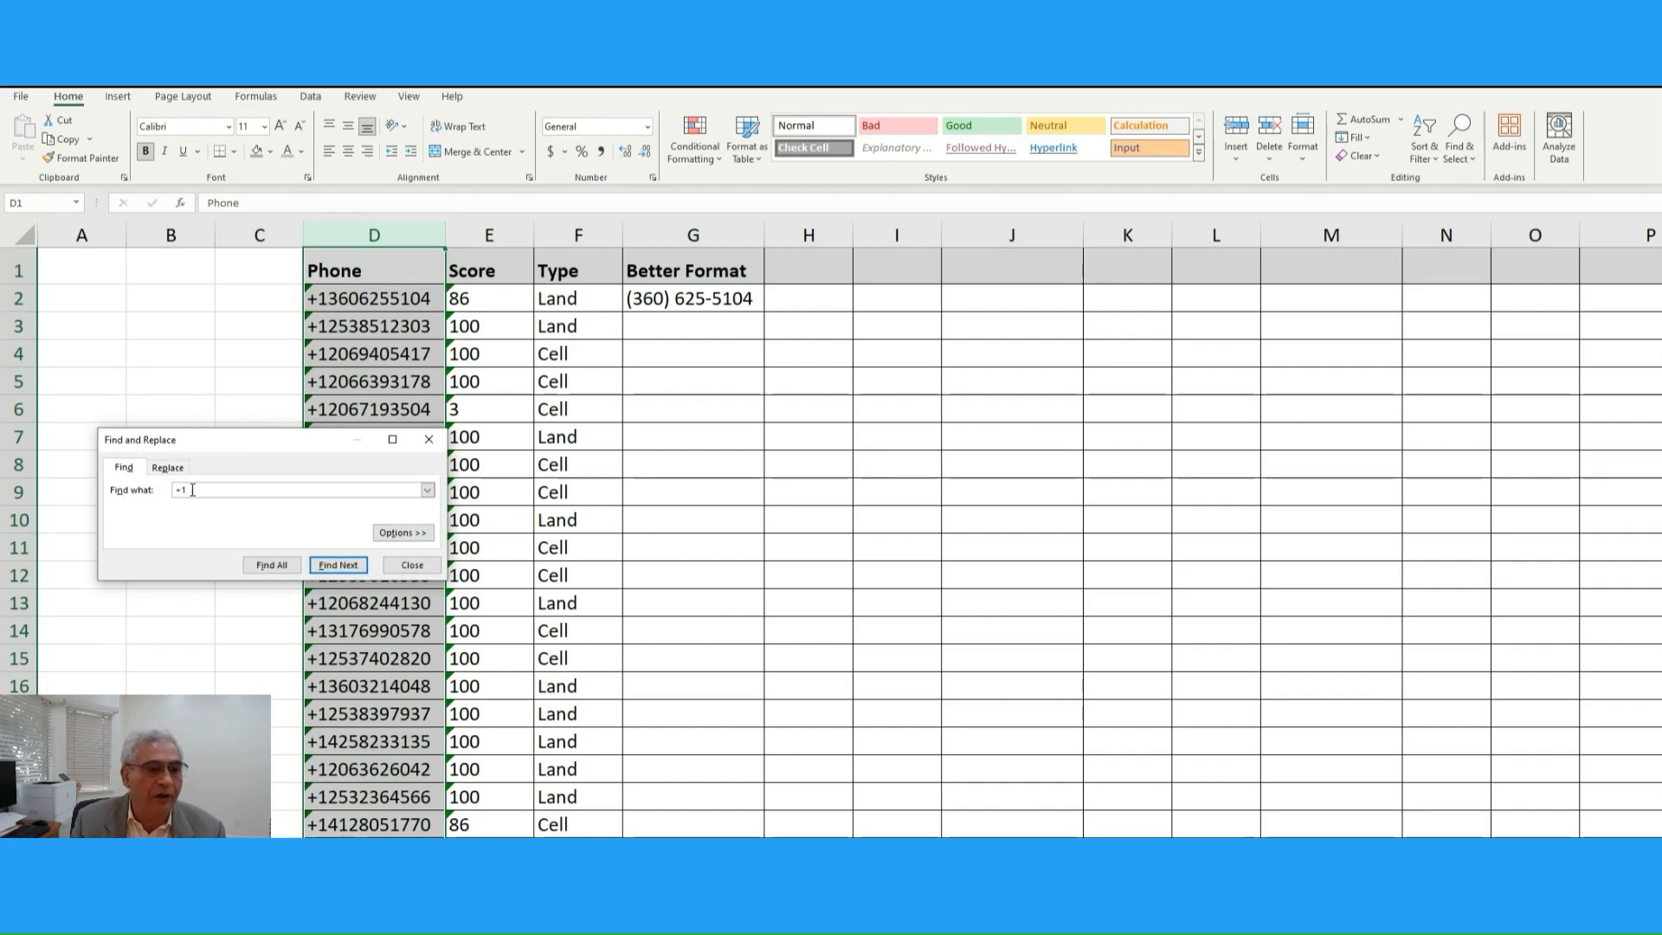
click(168, 467)
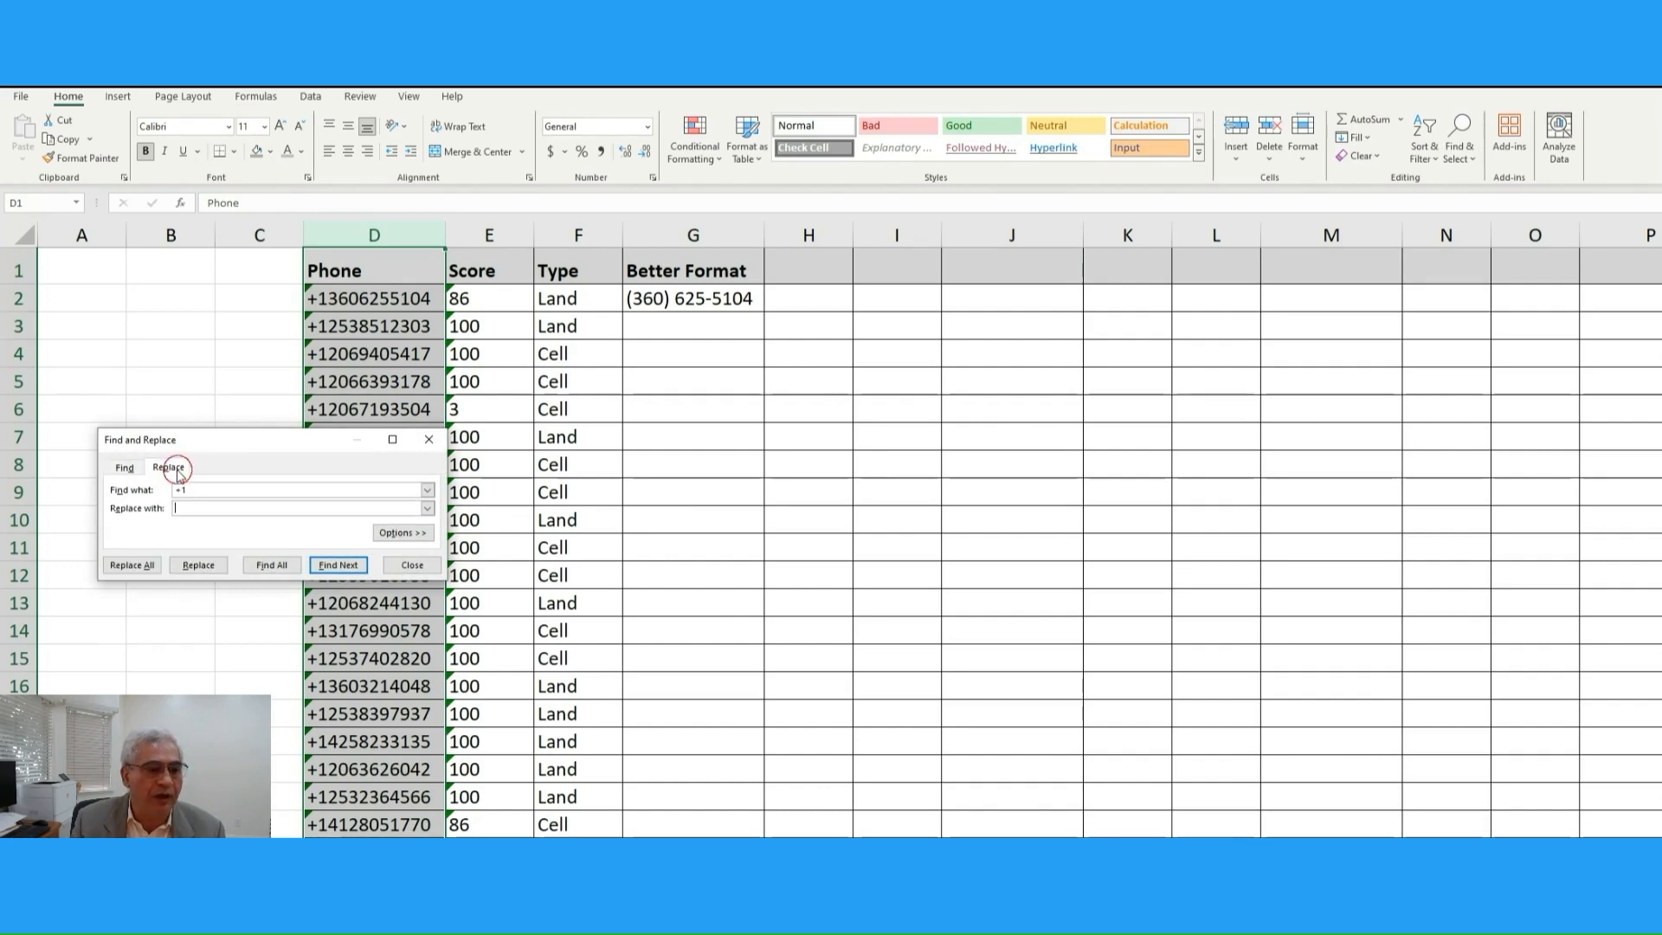
click(131, 564)
click(1110, 457)
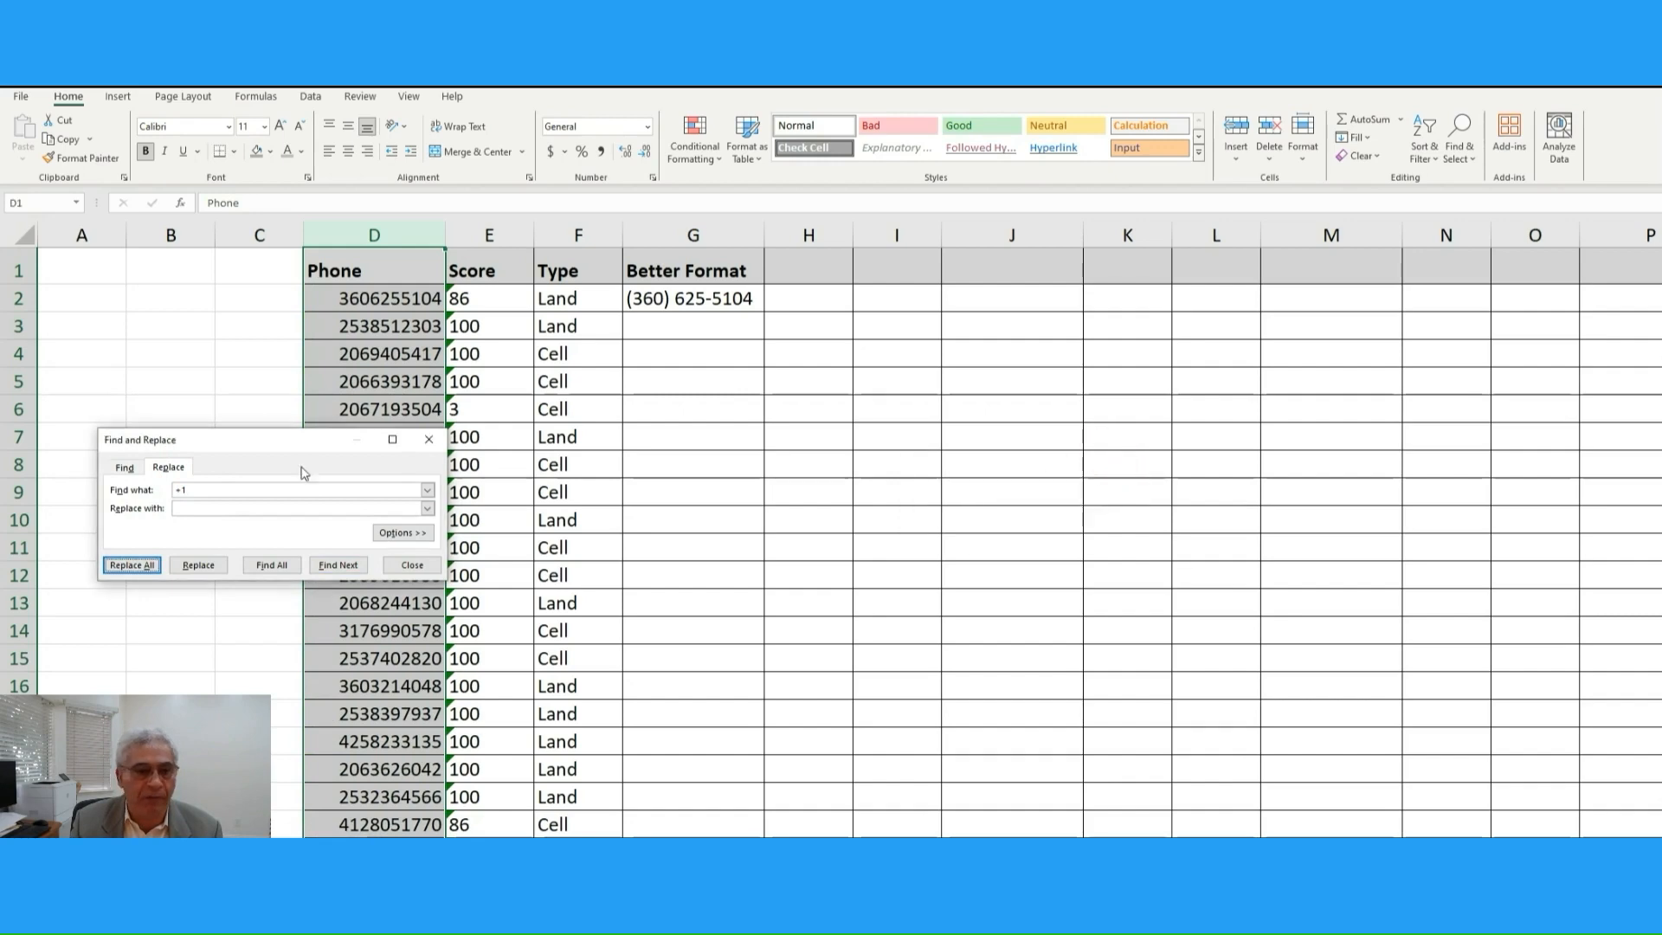
click(429, 439)
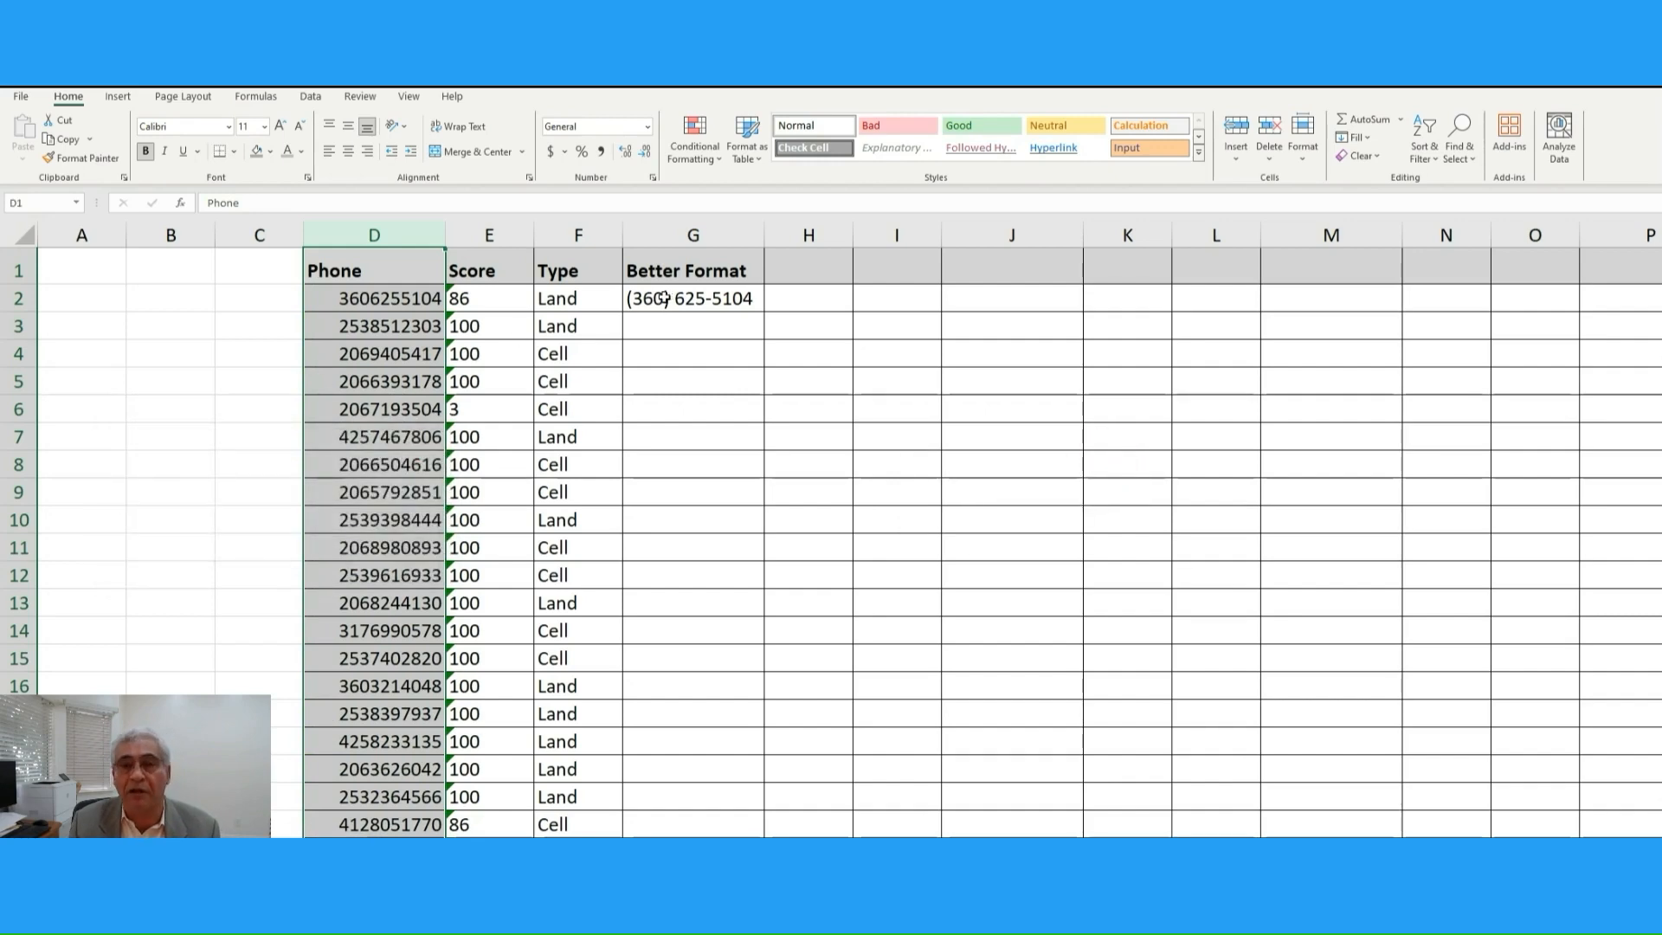
Format the Phone column D with the Special number format Phone Number.
right_click(401, 227)
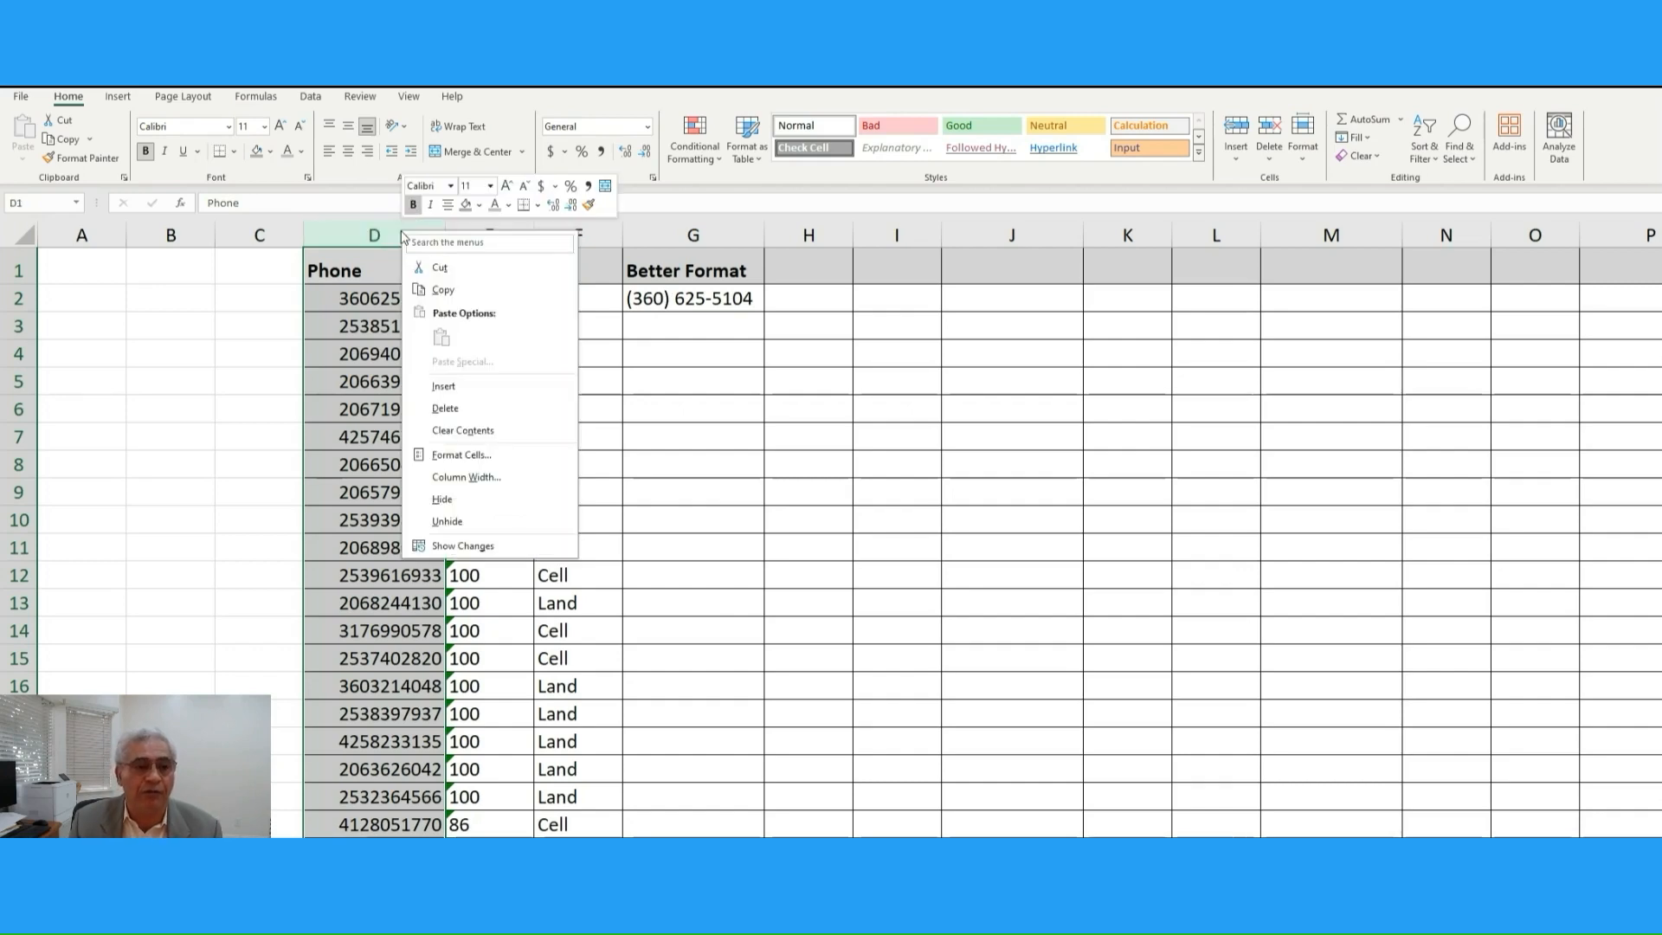
click(461, 454)
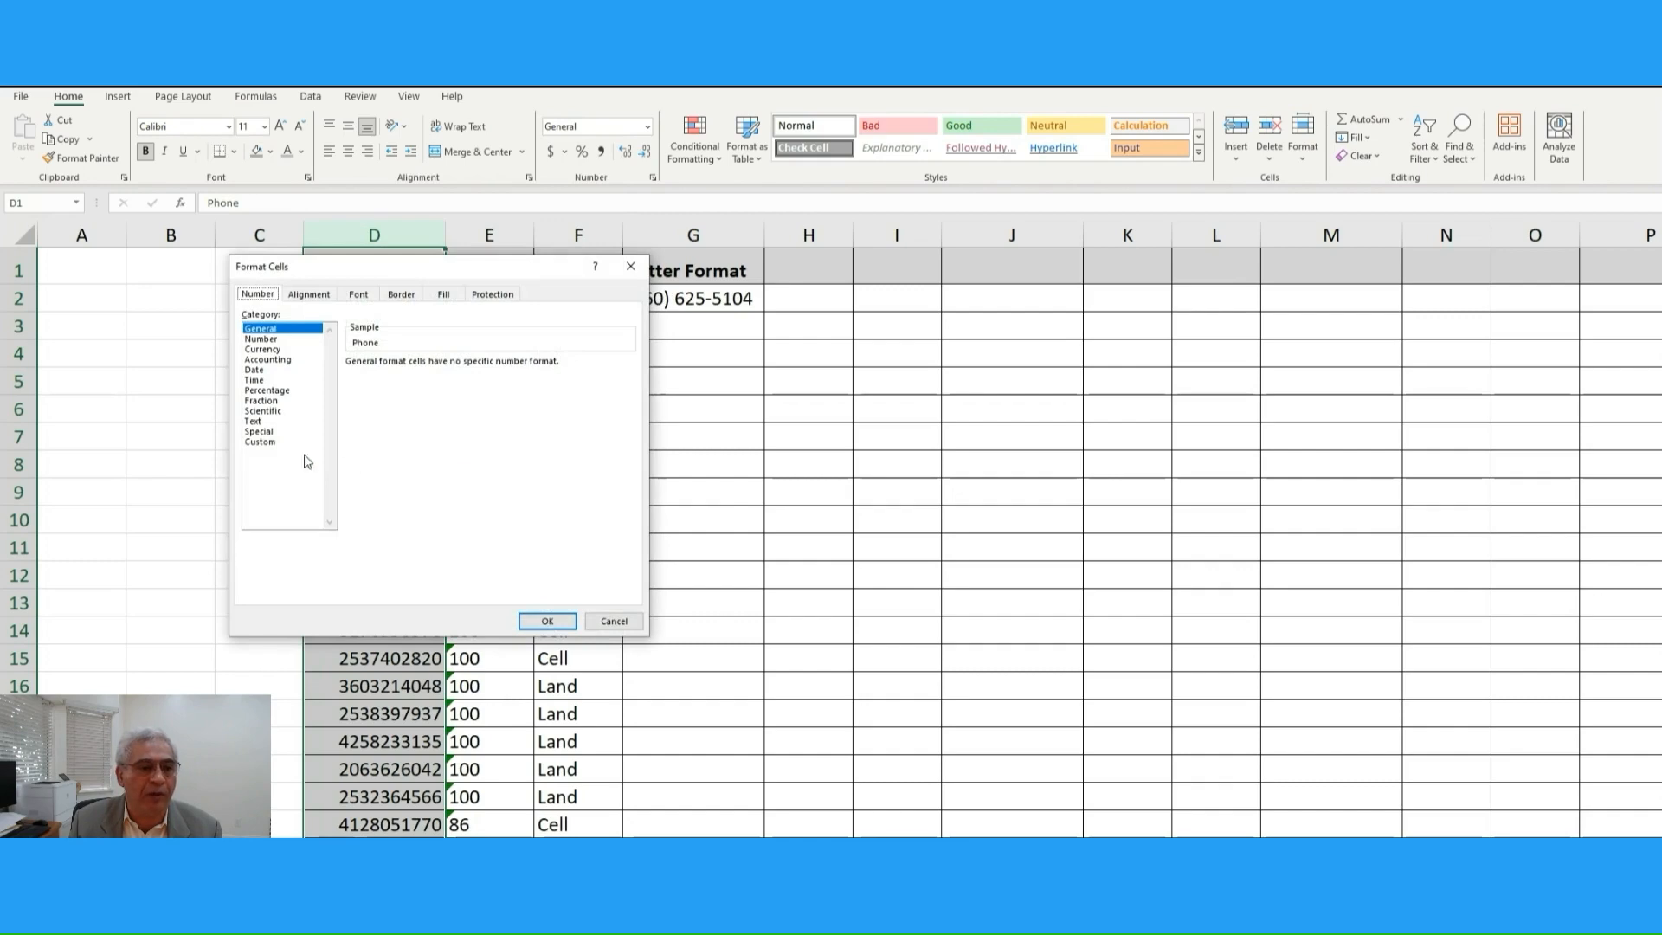
click(260, 431)
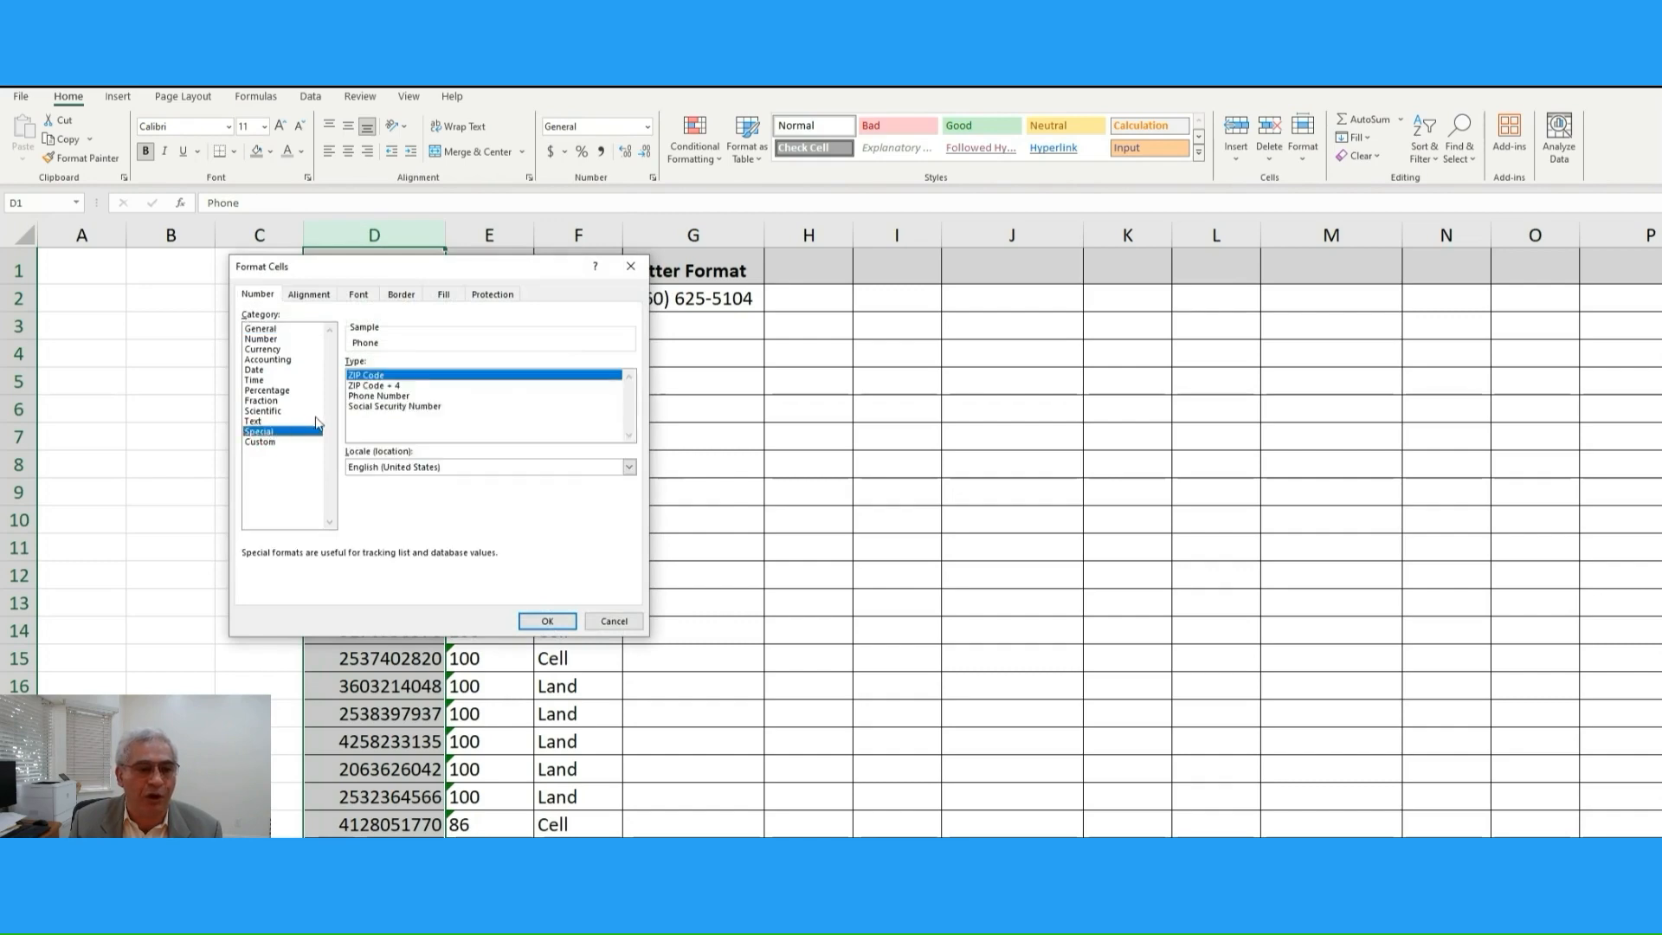
click(378, 396)
click(548, 622)
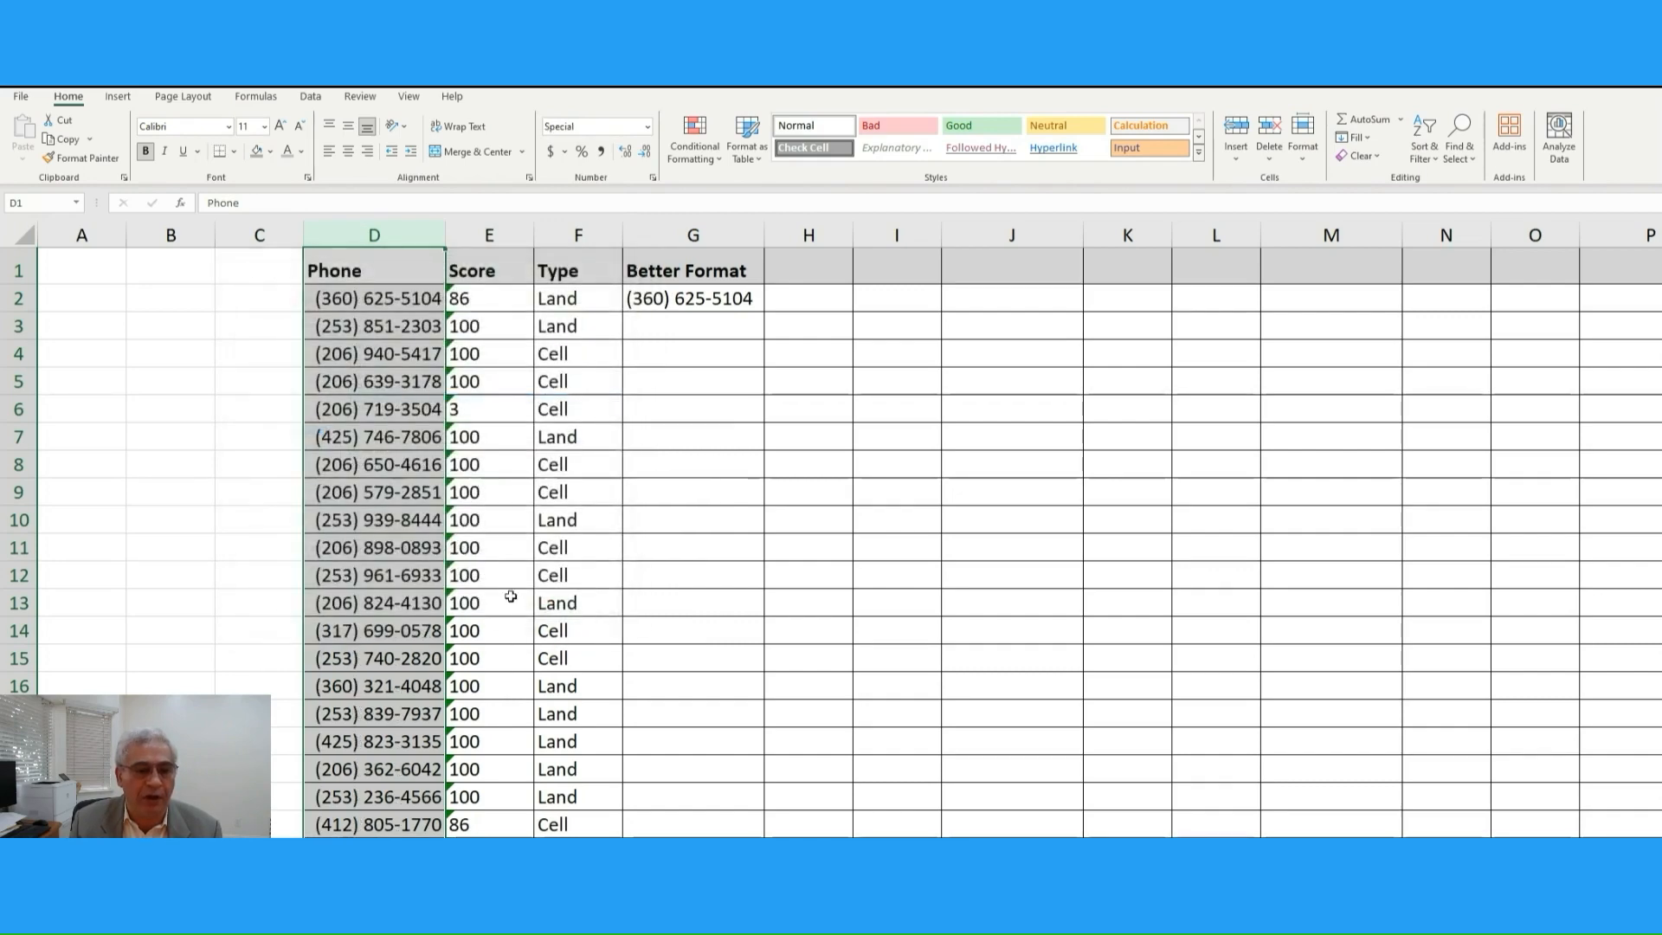
click(658, 520)
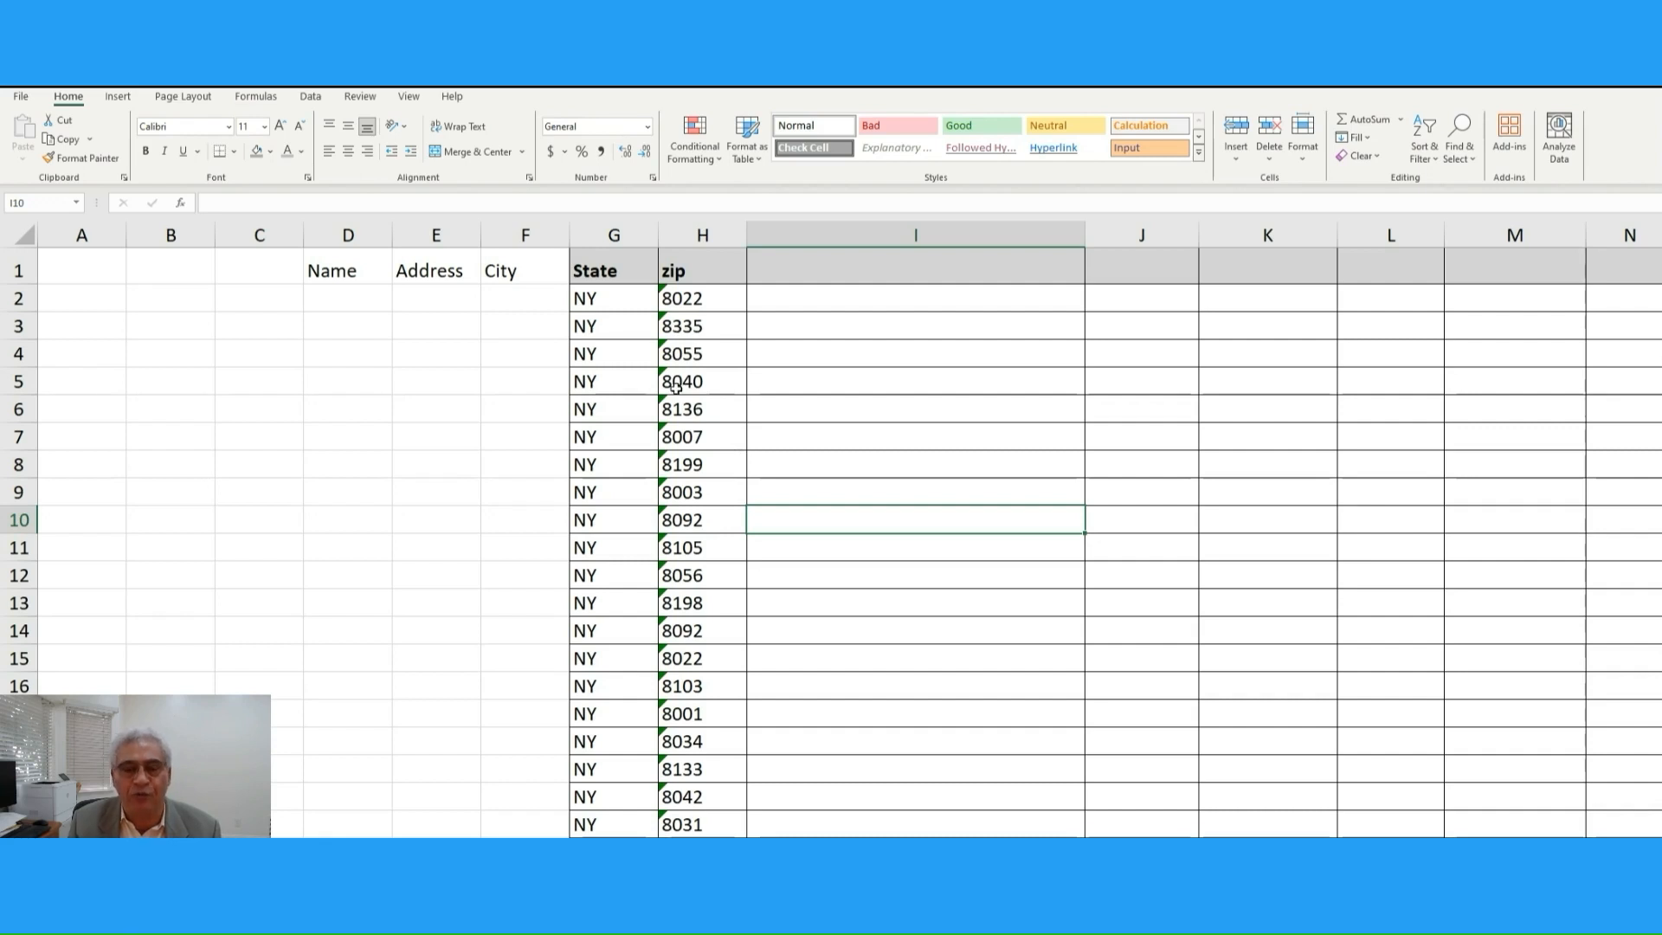
Insert an empty column H before the zip column.
click(720, 303)
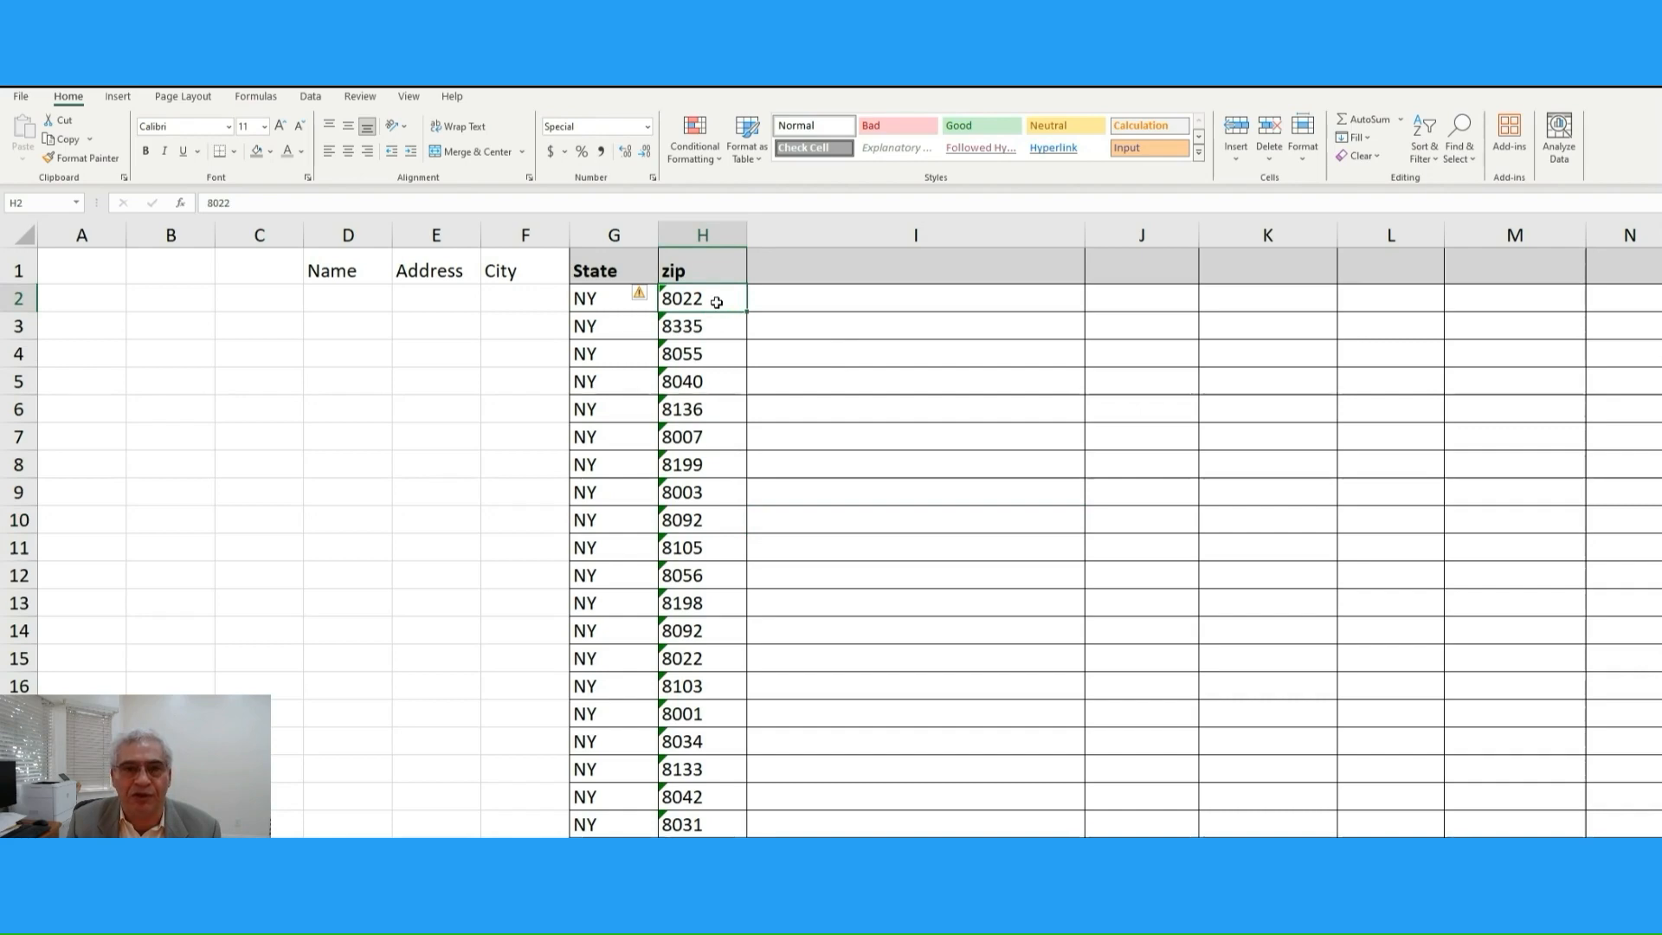
drag(702, 352, 707, 713)
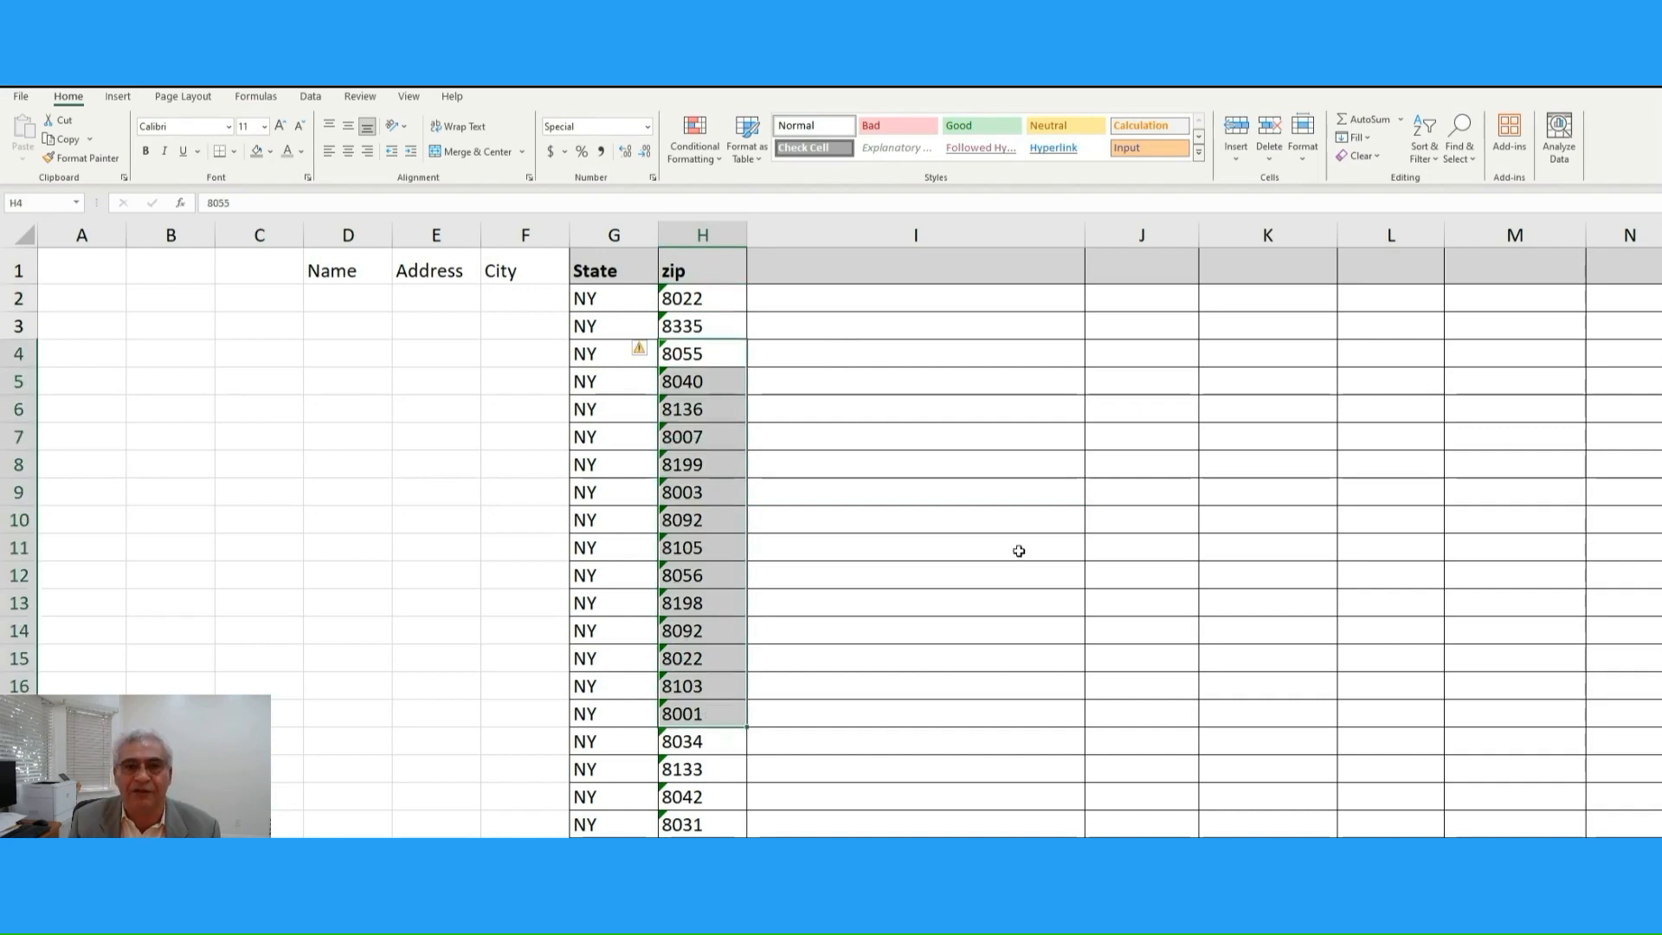
click(714, 225)
right_click(717, 236)
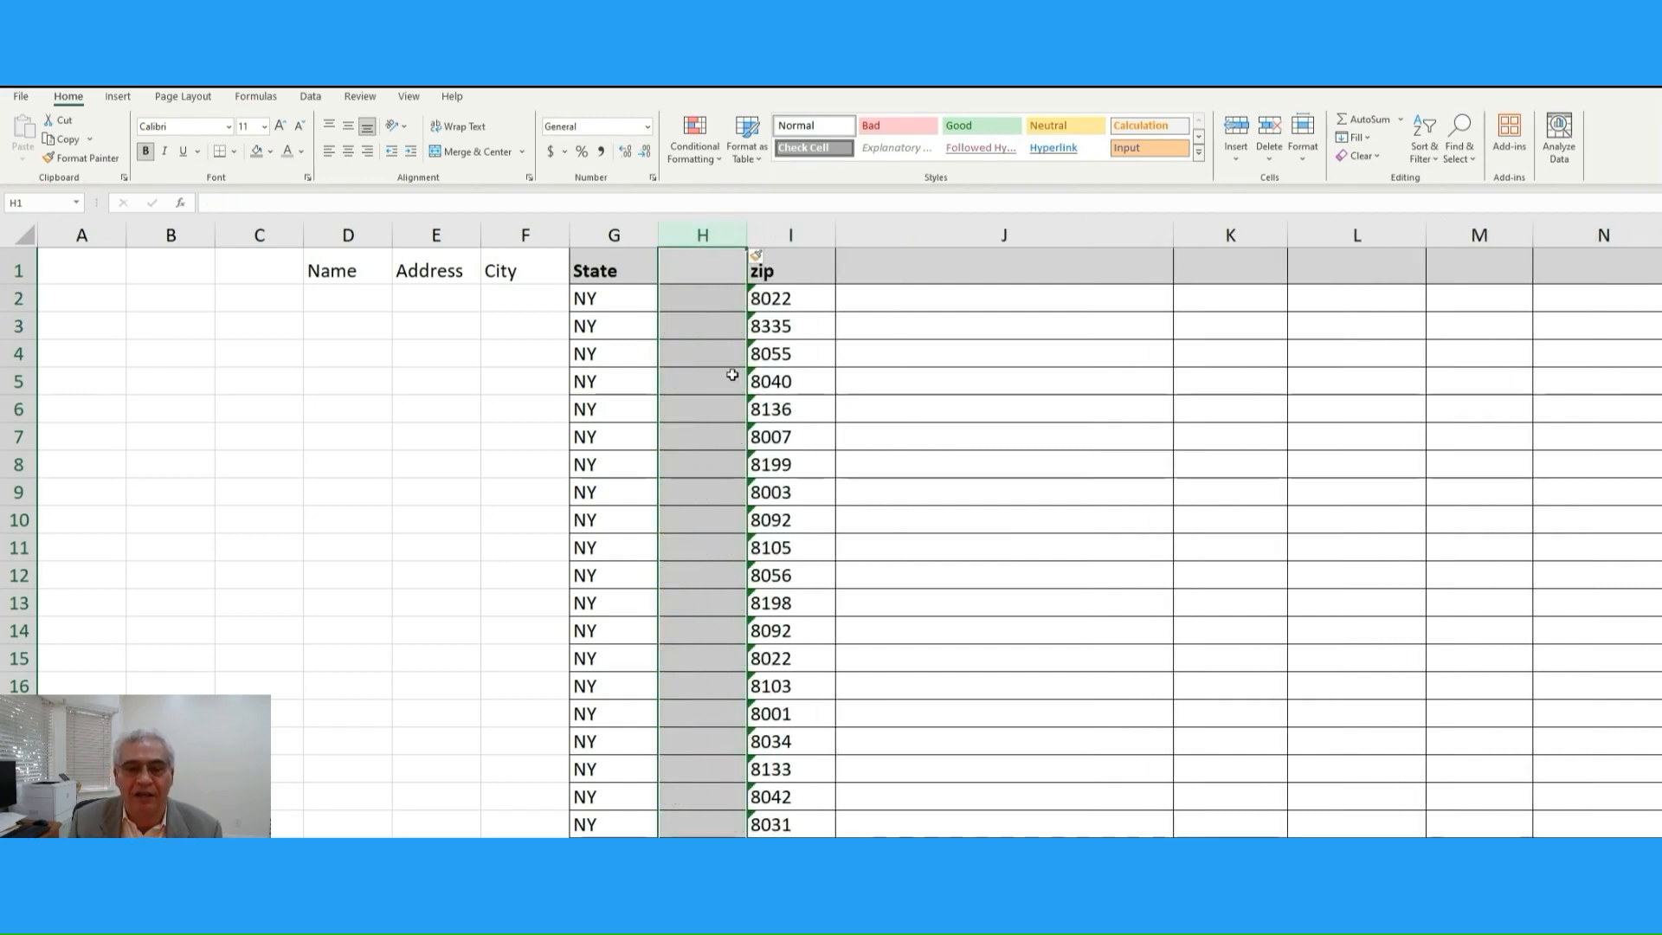
click(684, 296)
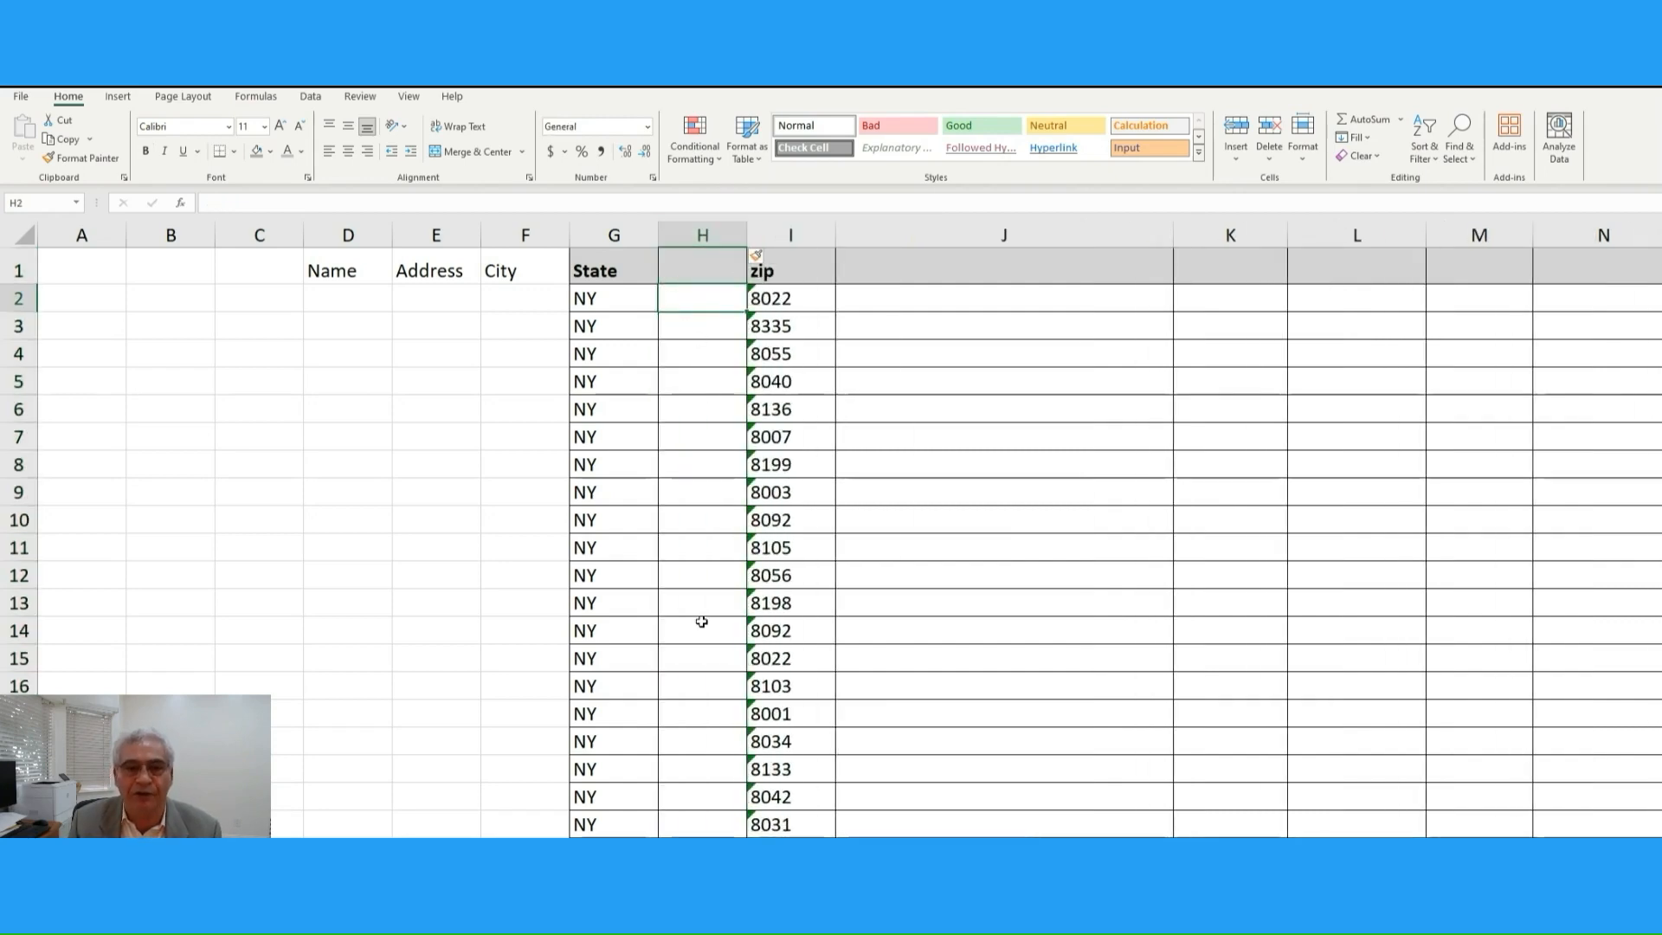
Format the empty column H with the Special number format ZIP Code.
click(715, 228)
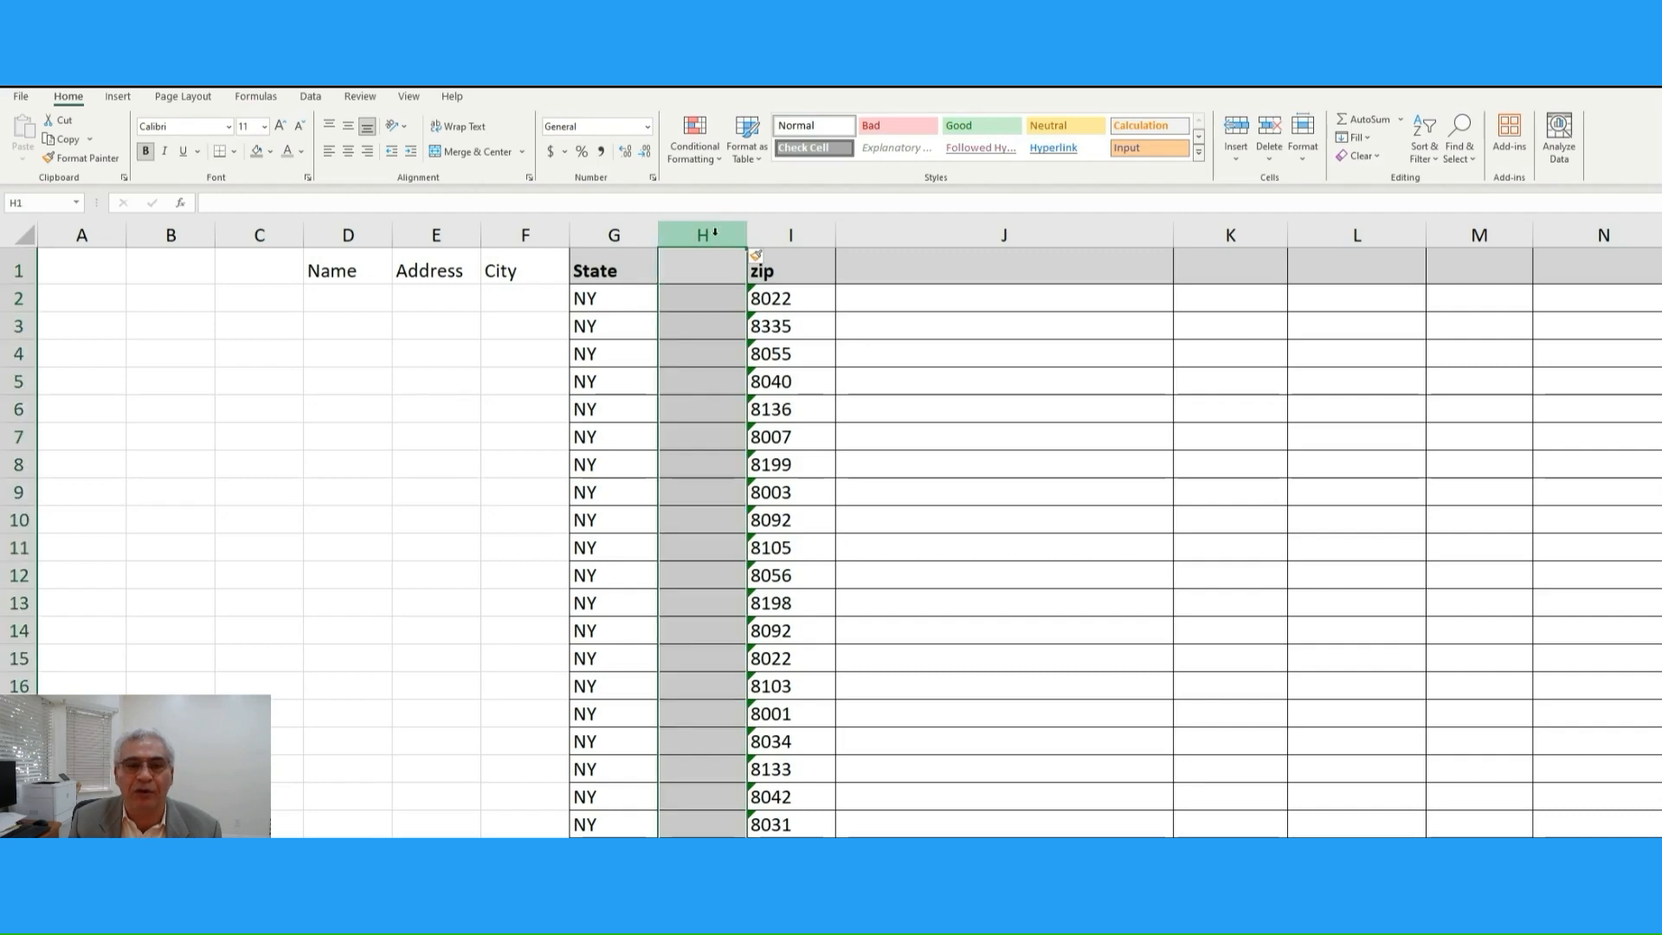
right_click(715, 233)
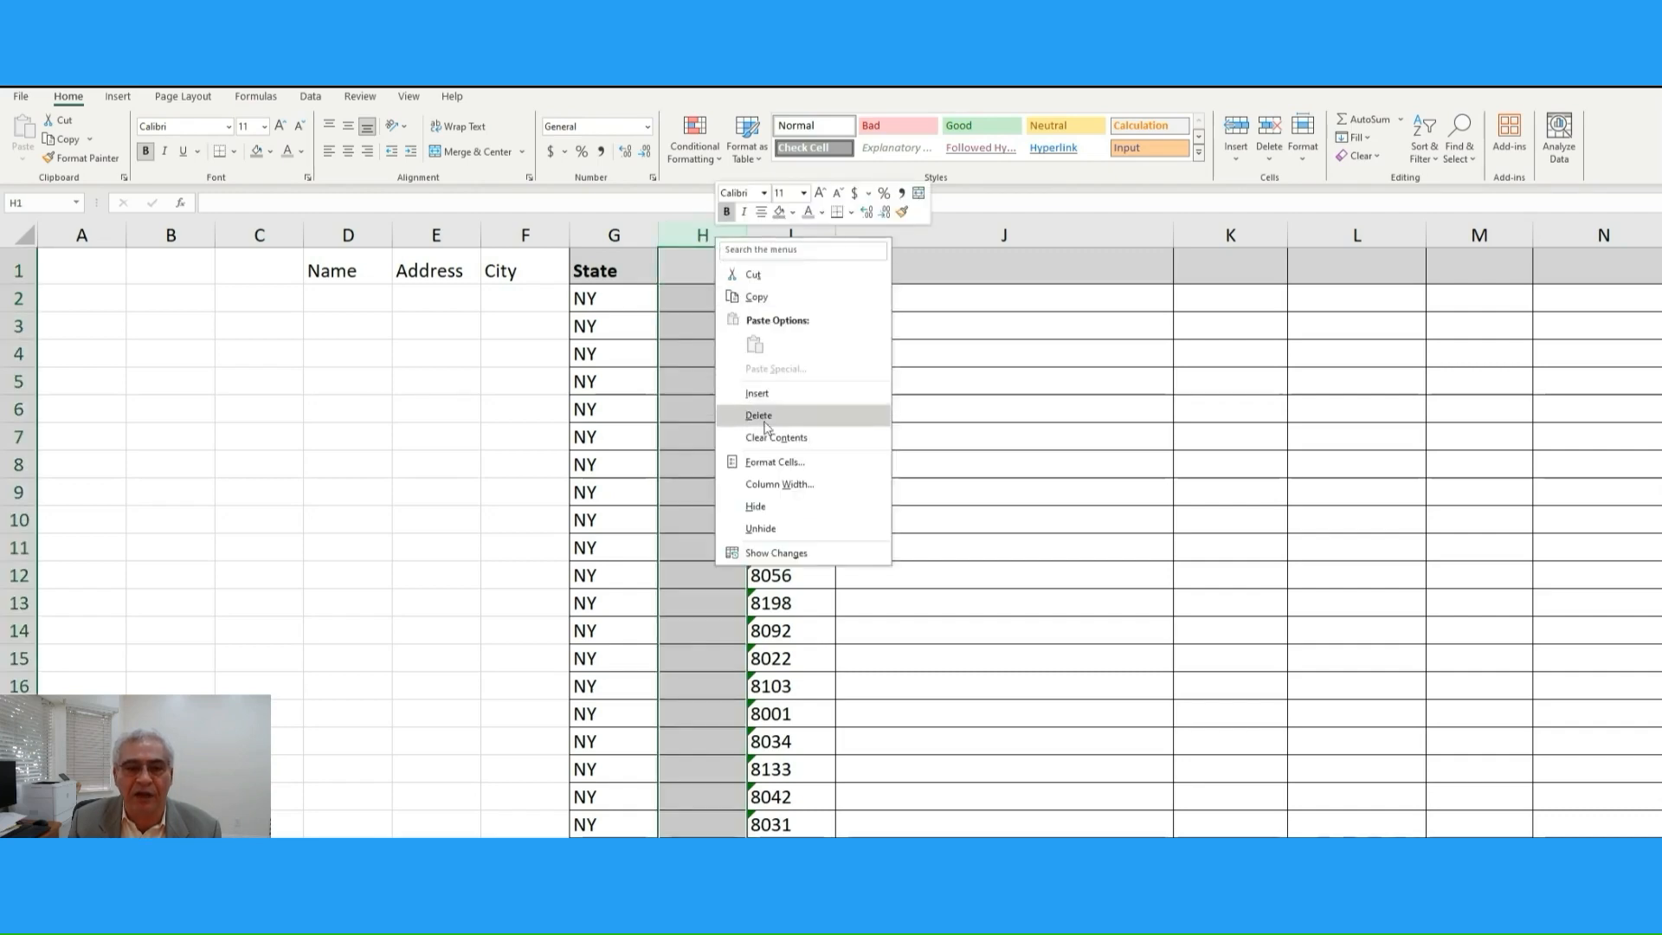
click(775, 464)
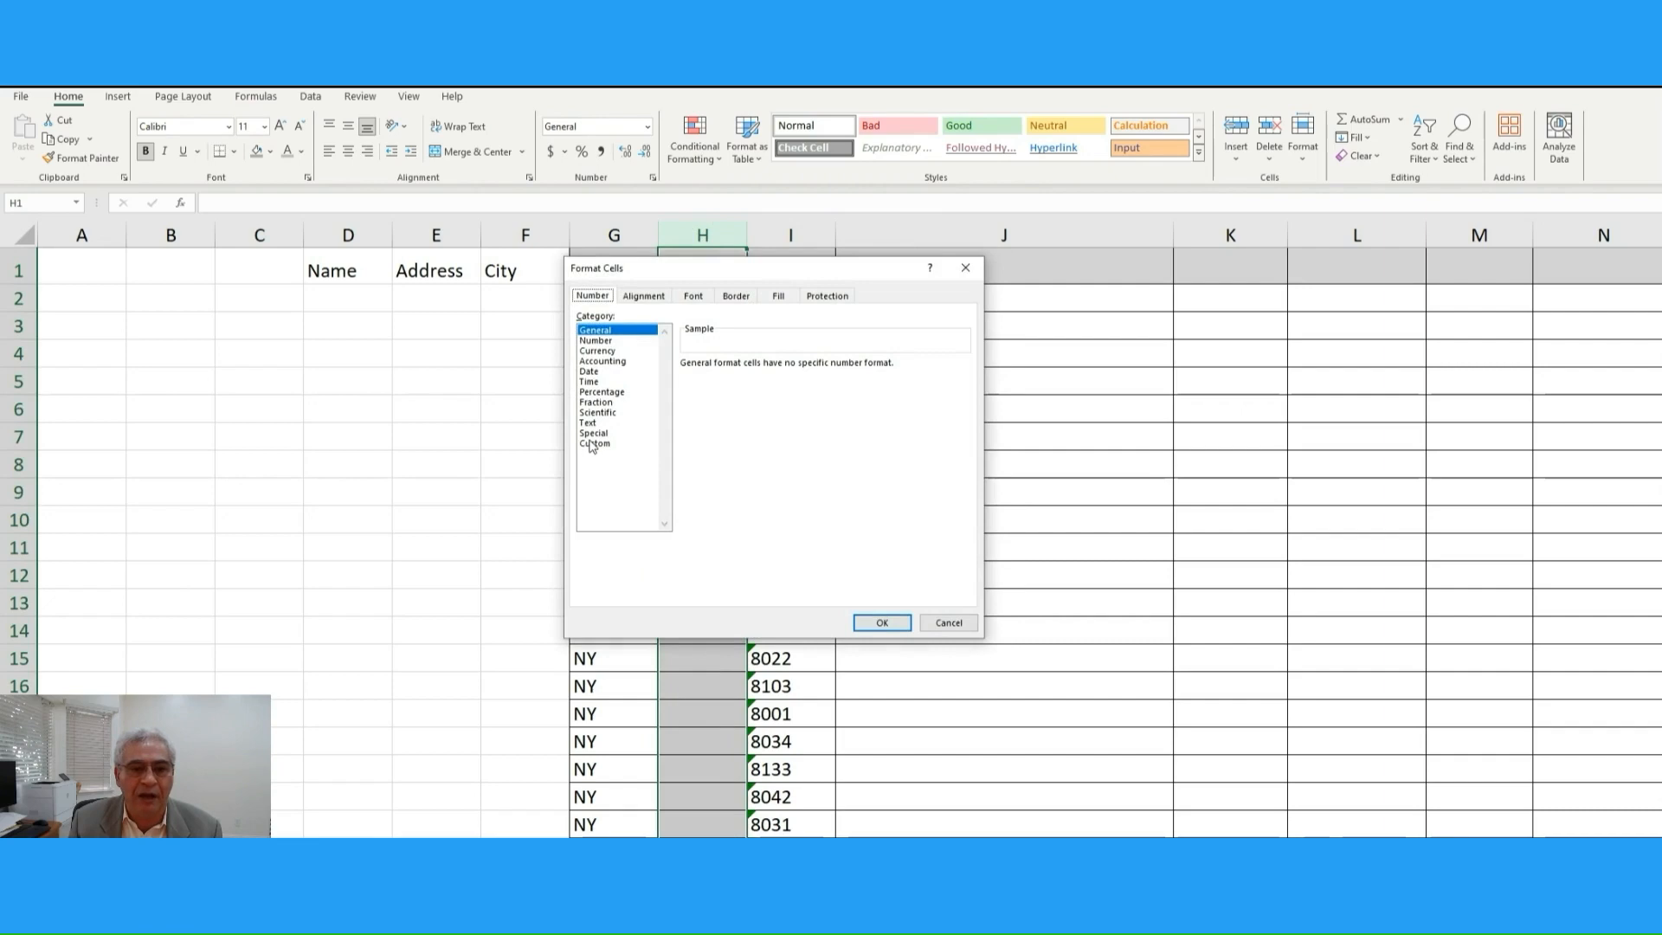
click(594, 433)
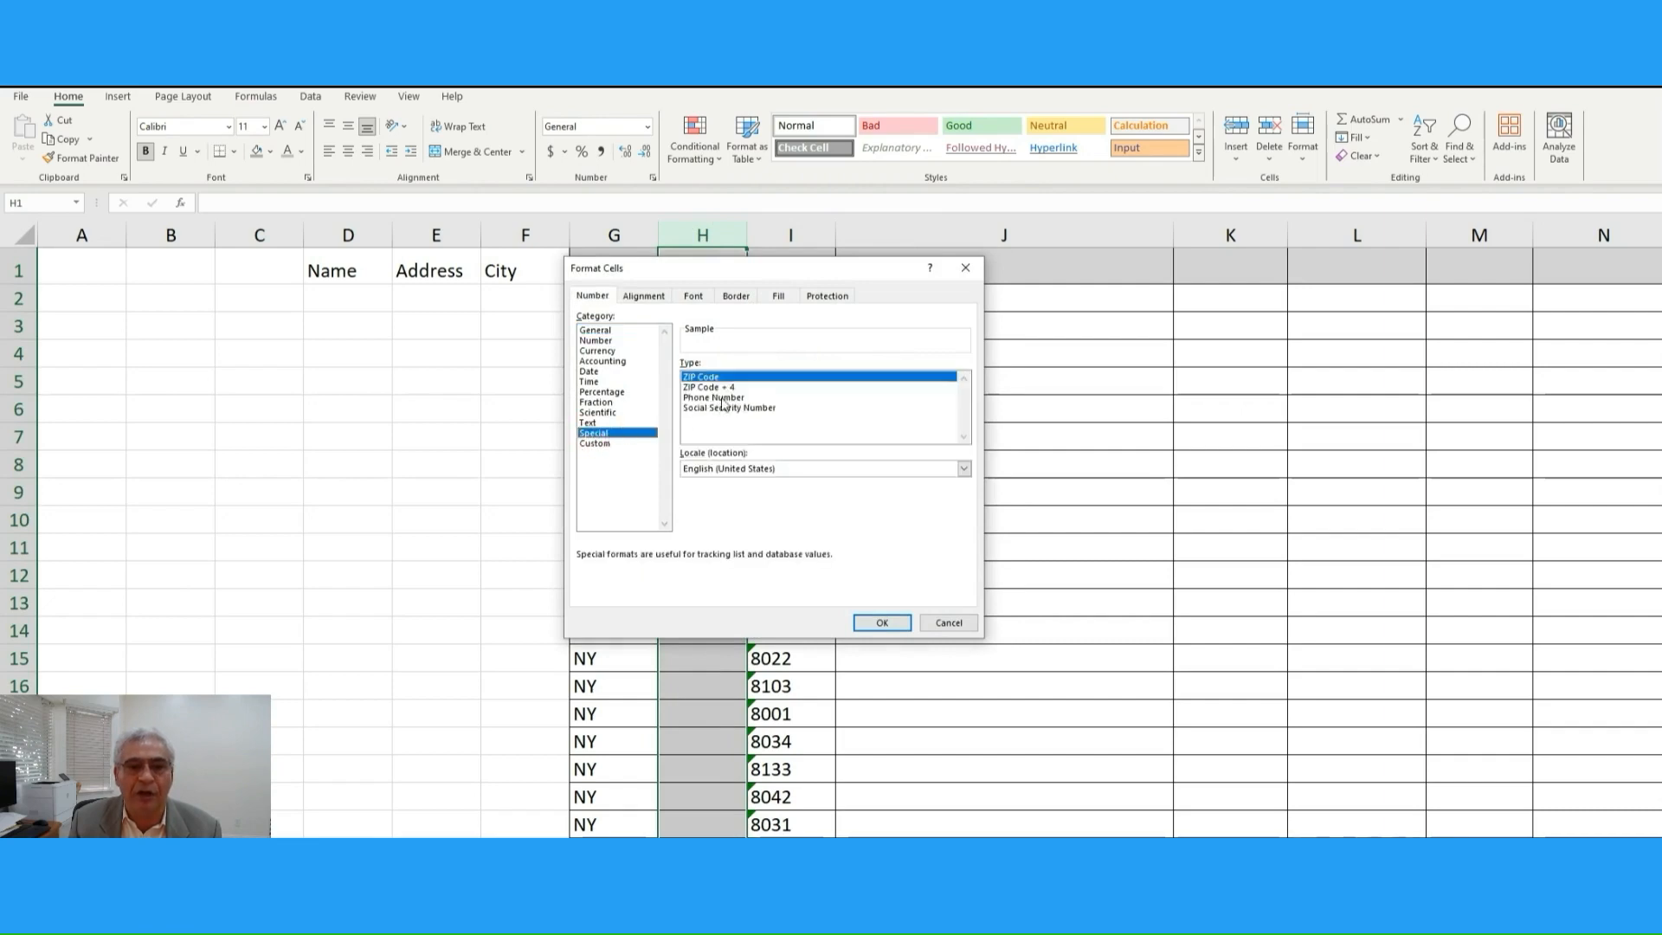
click(881, 622)
Try to bring the first zip code into cell H2 with the formula =I2.
click(707, 302)
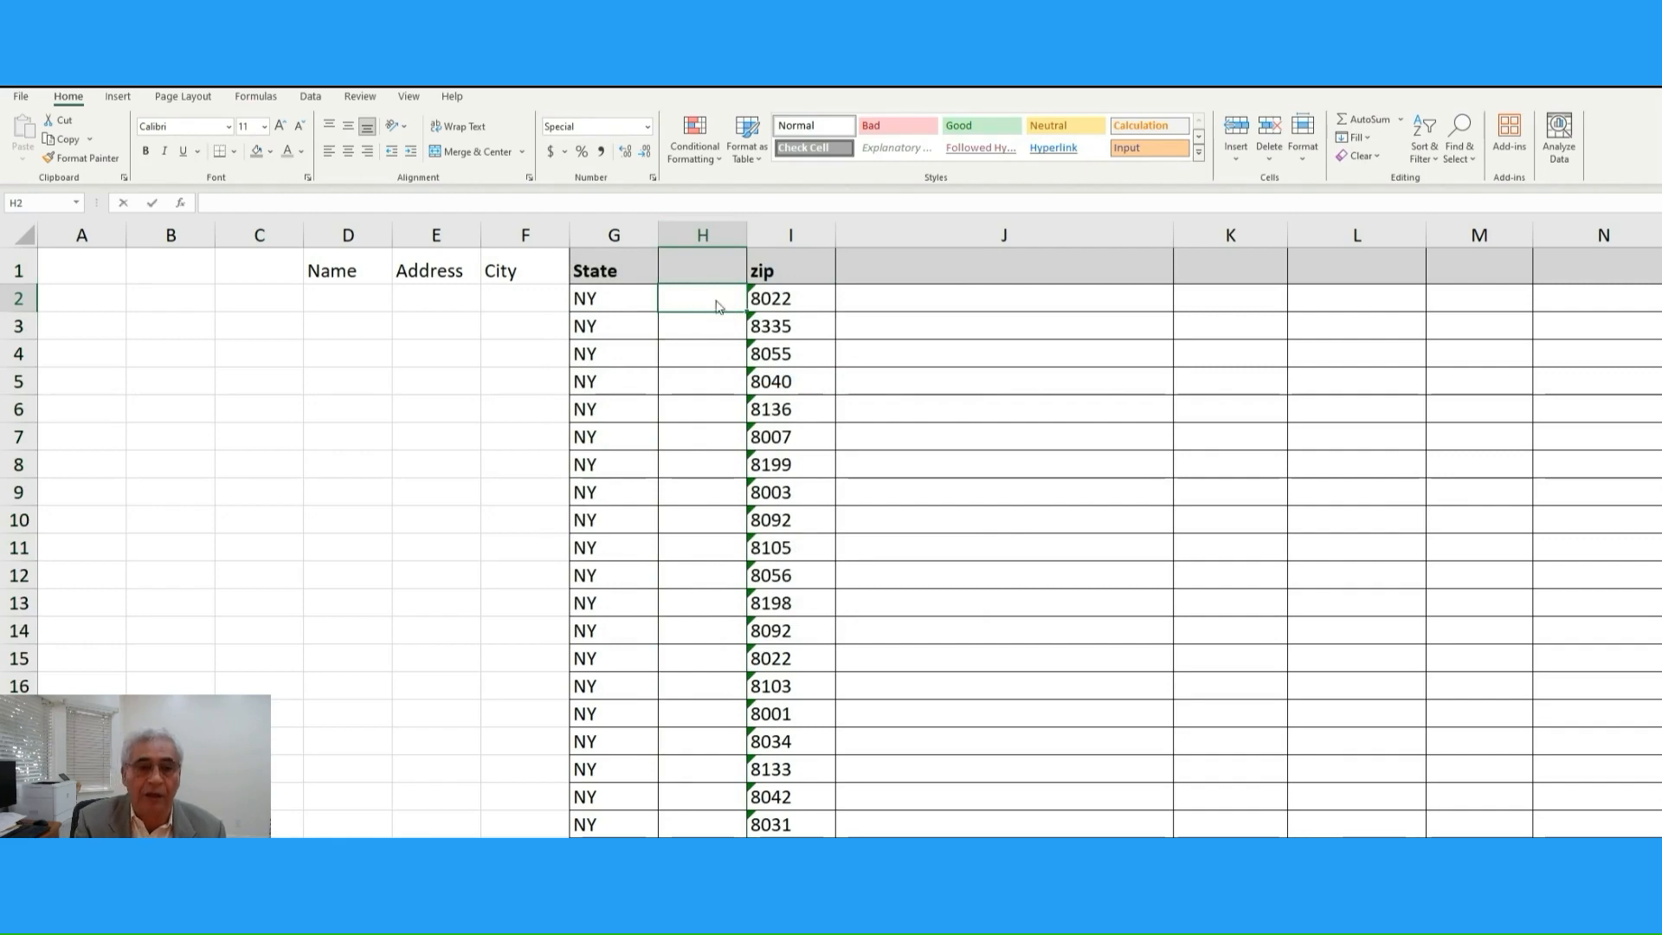
text(8022)
key(Return)
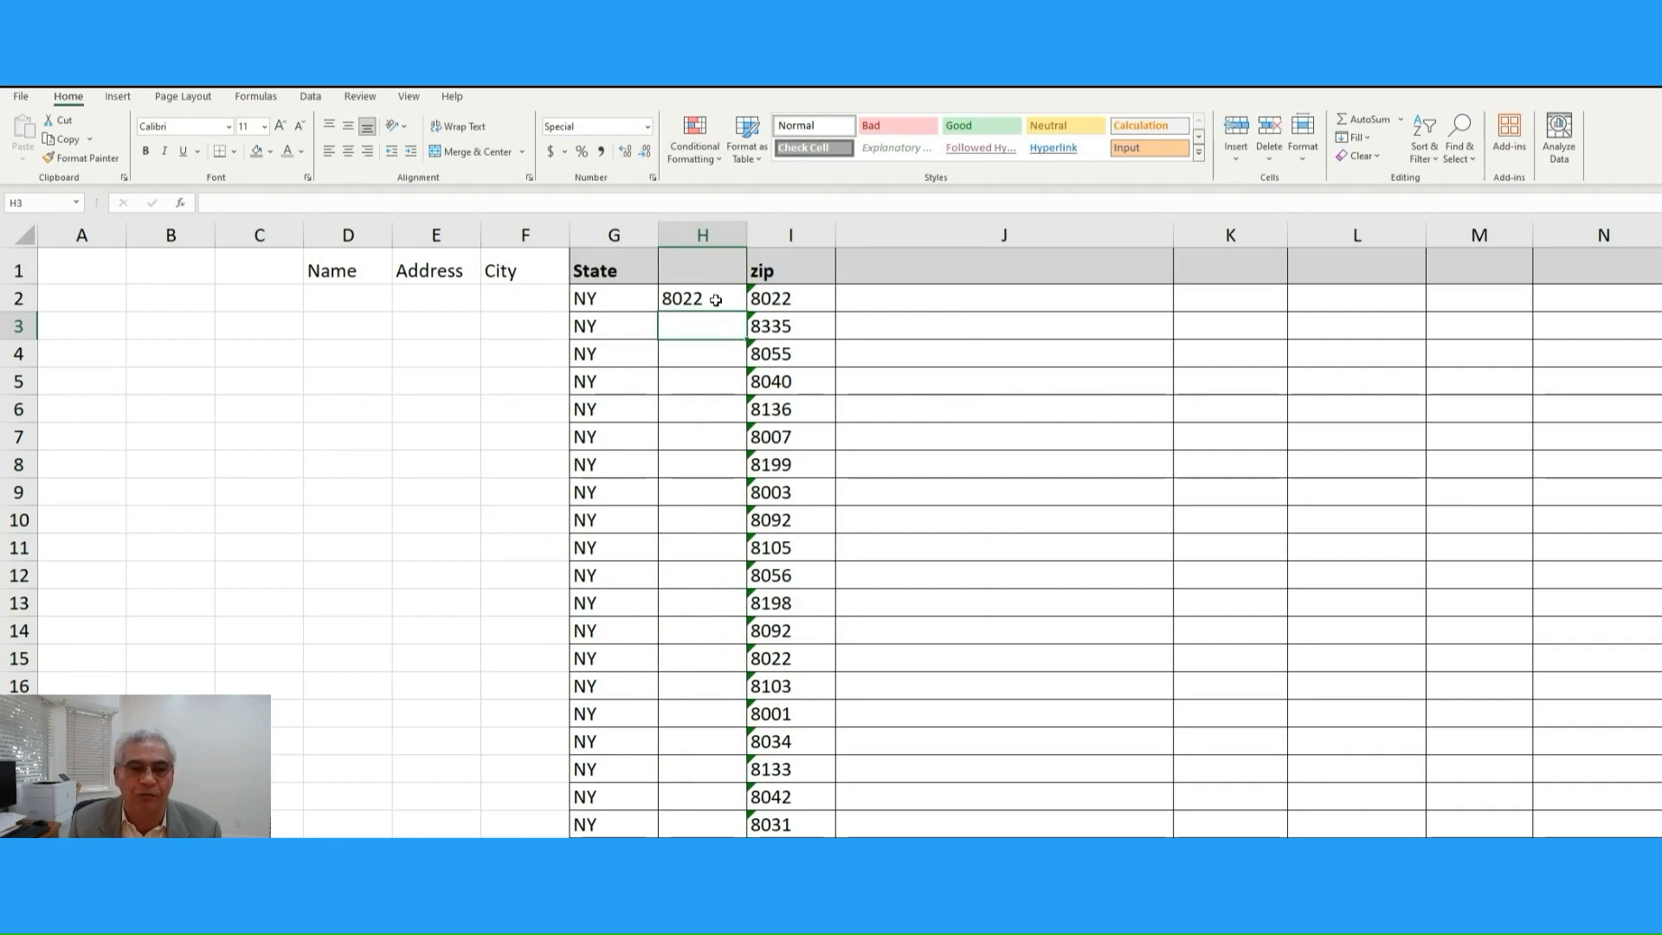
text(=)
click(716, 301)
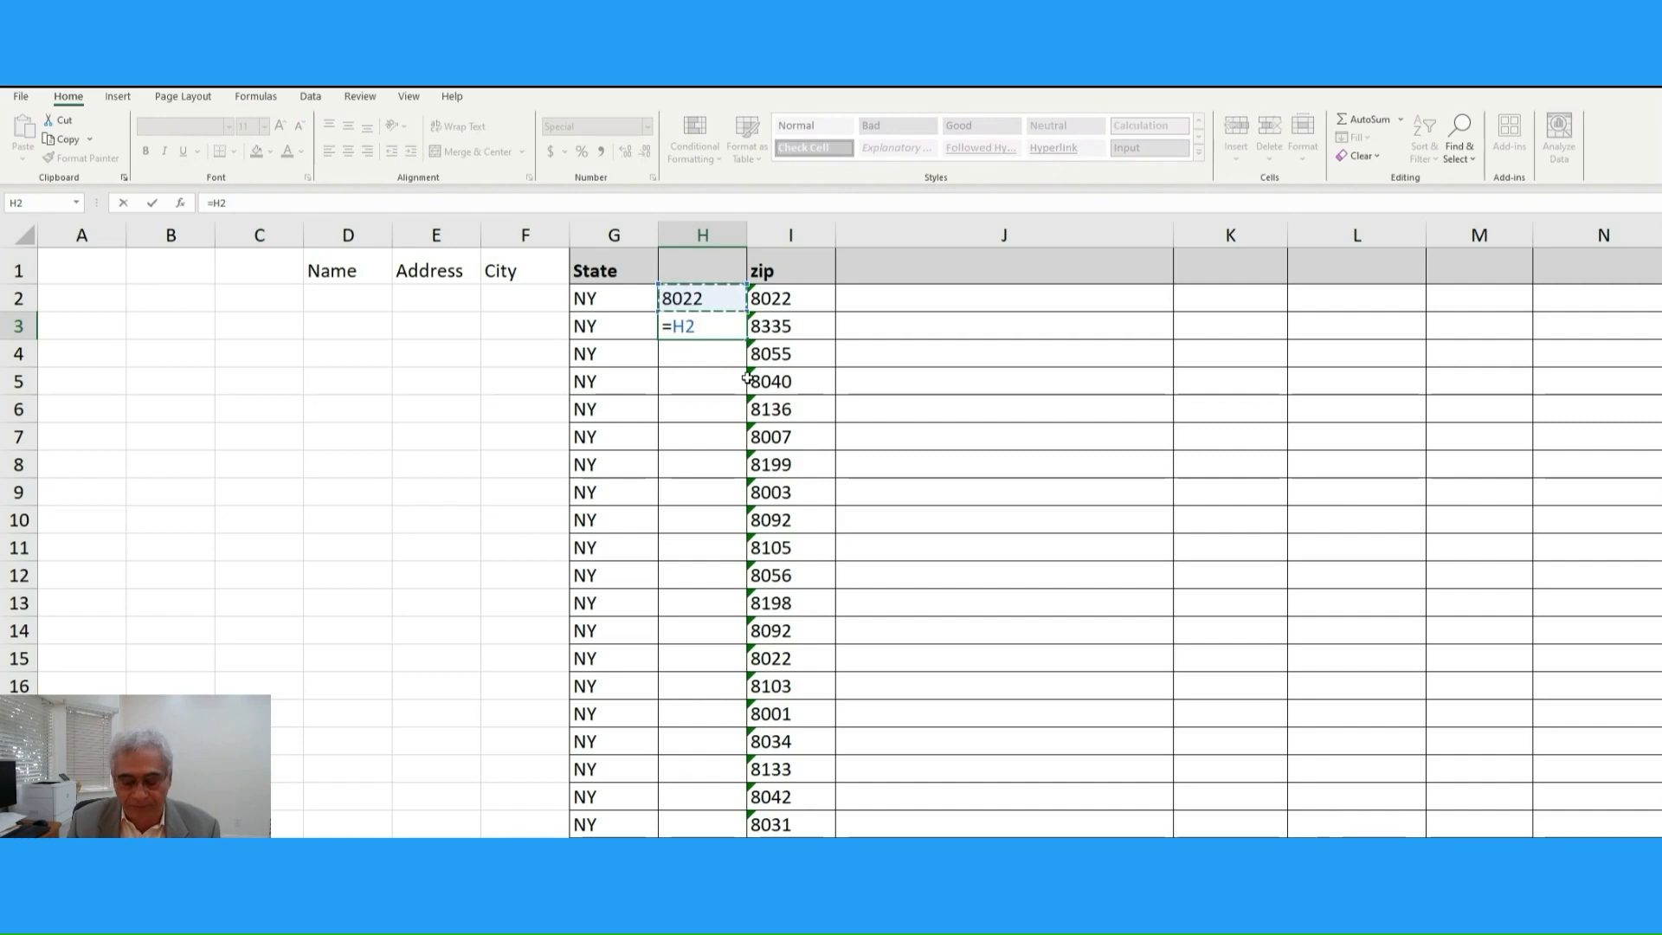
key(Escape)
Enter the formula =I2-1+1 in cell H2 and fill it down column H for all records.
click(725, 302)
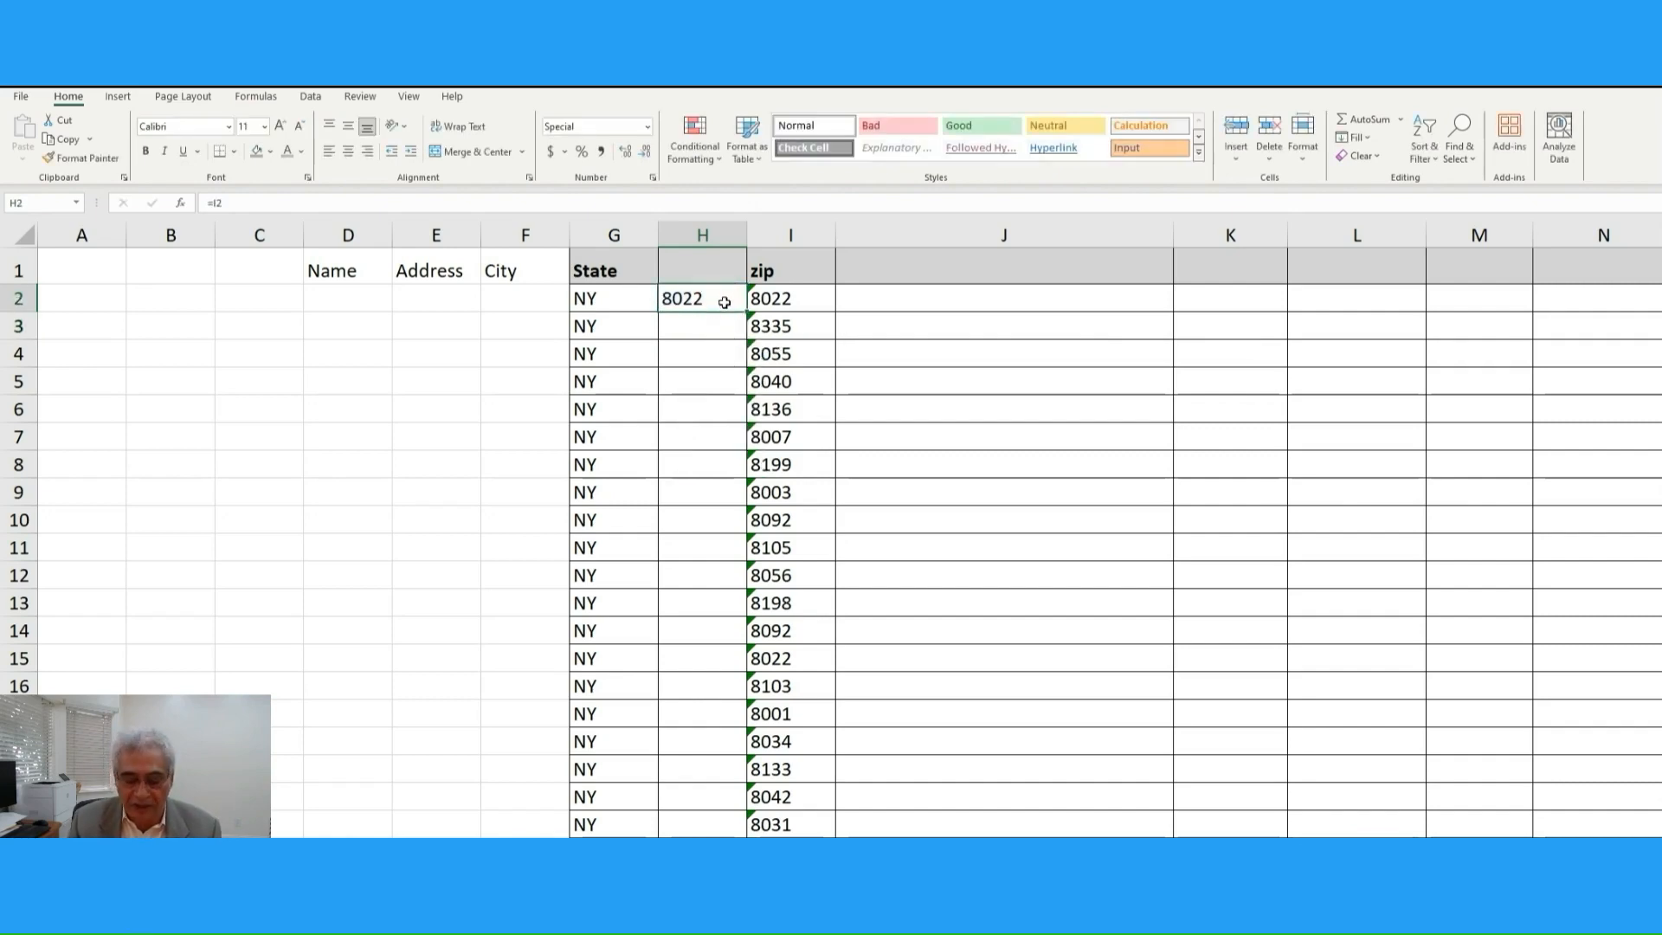
text(=)
click(770, 297)
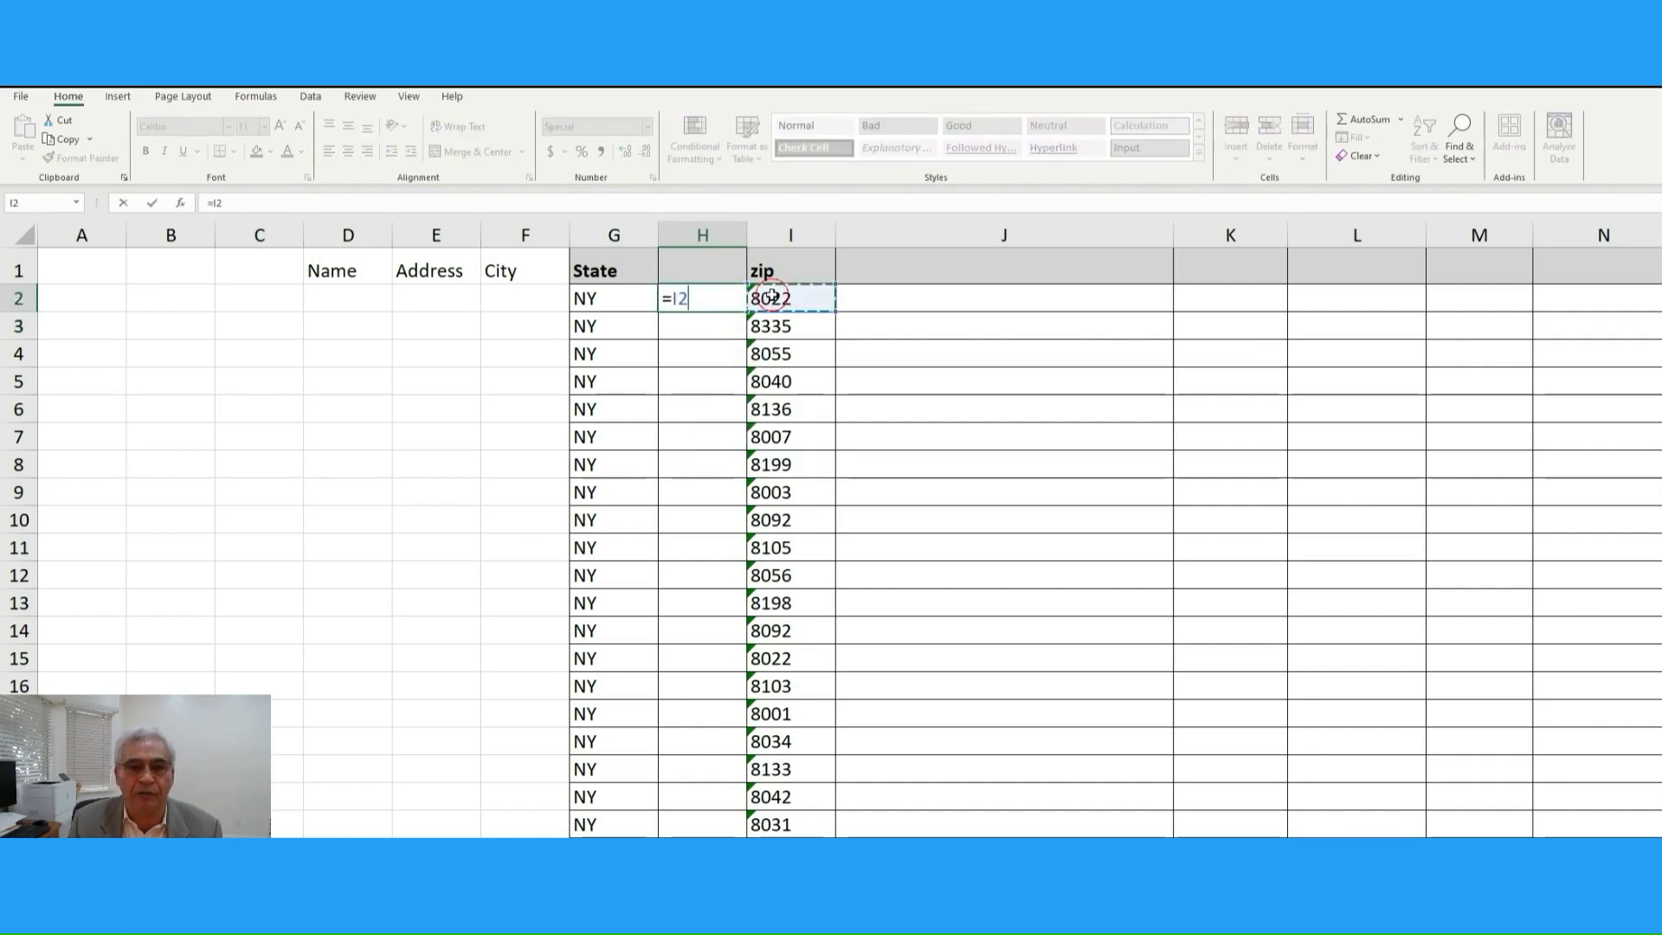
text(-1+1)
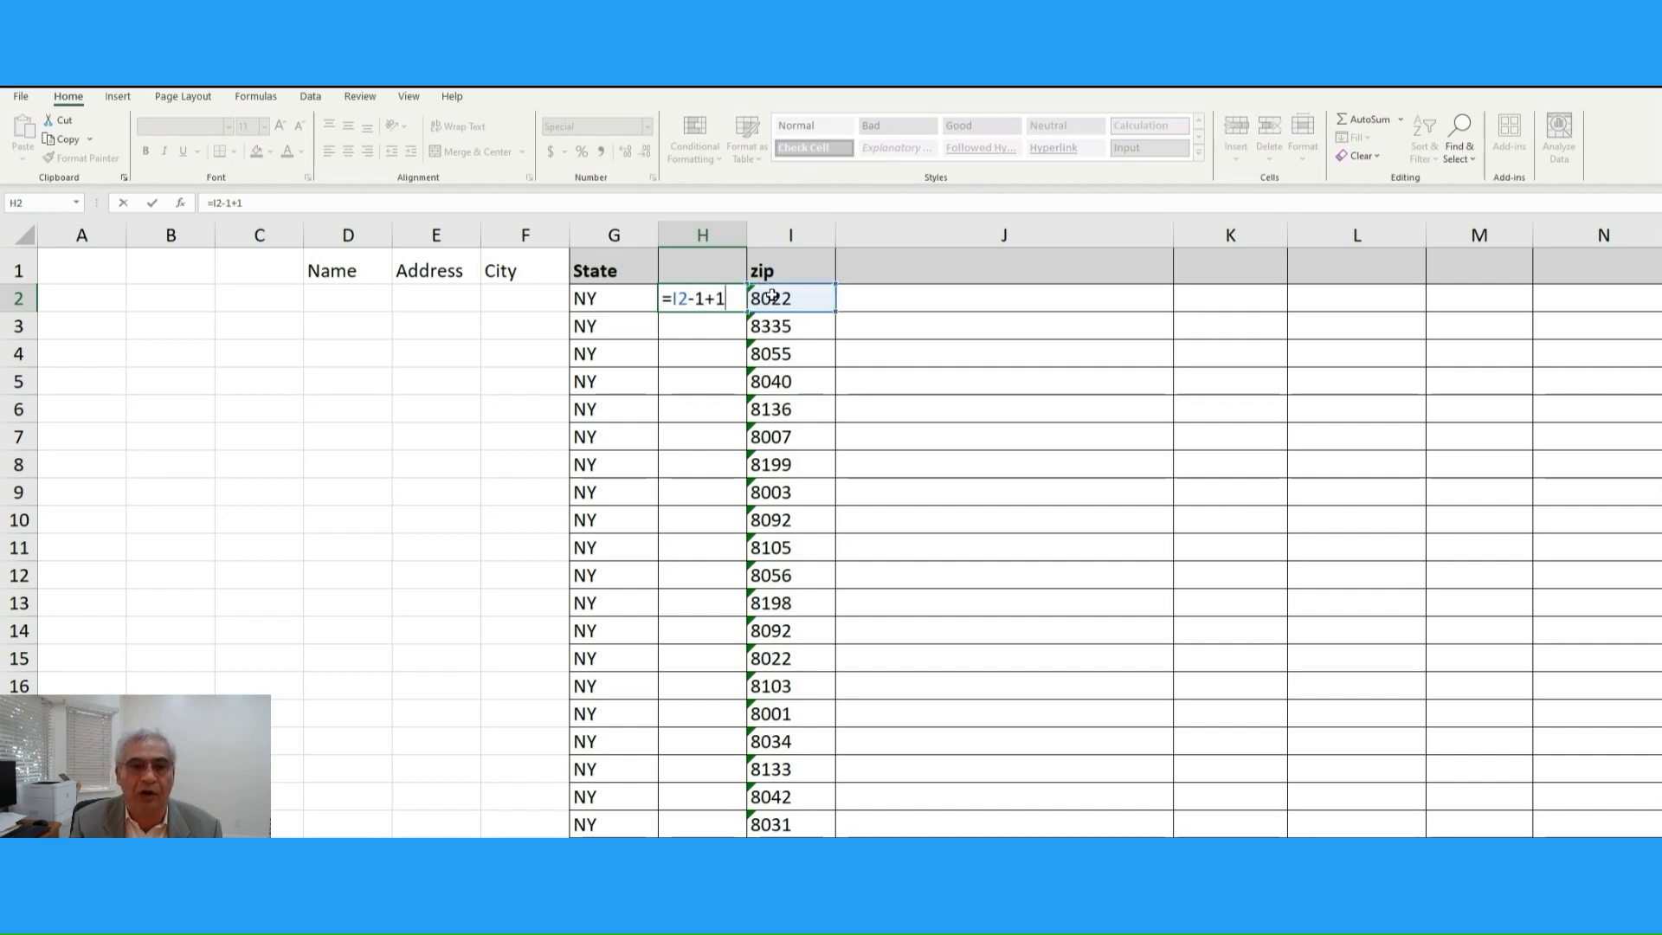
key(Return)
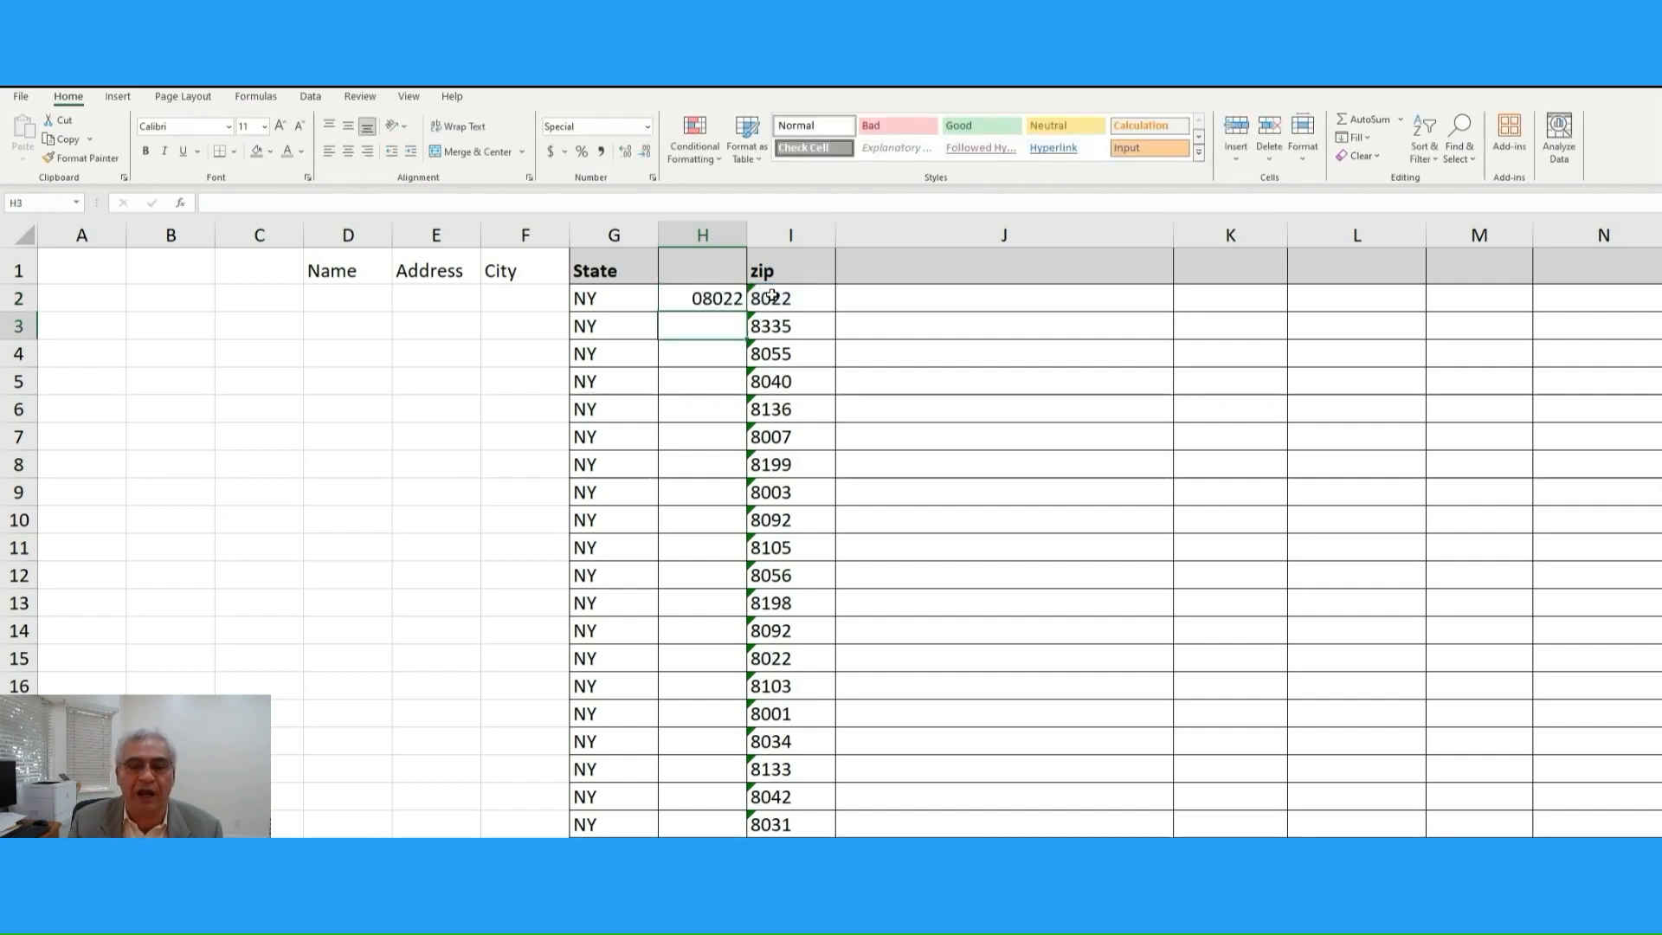
click(723, 297)
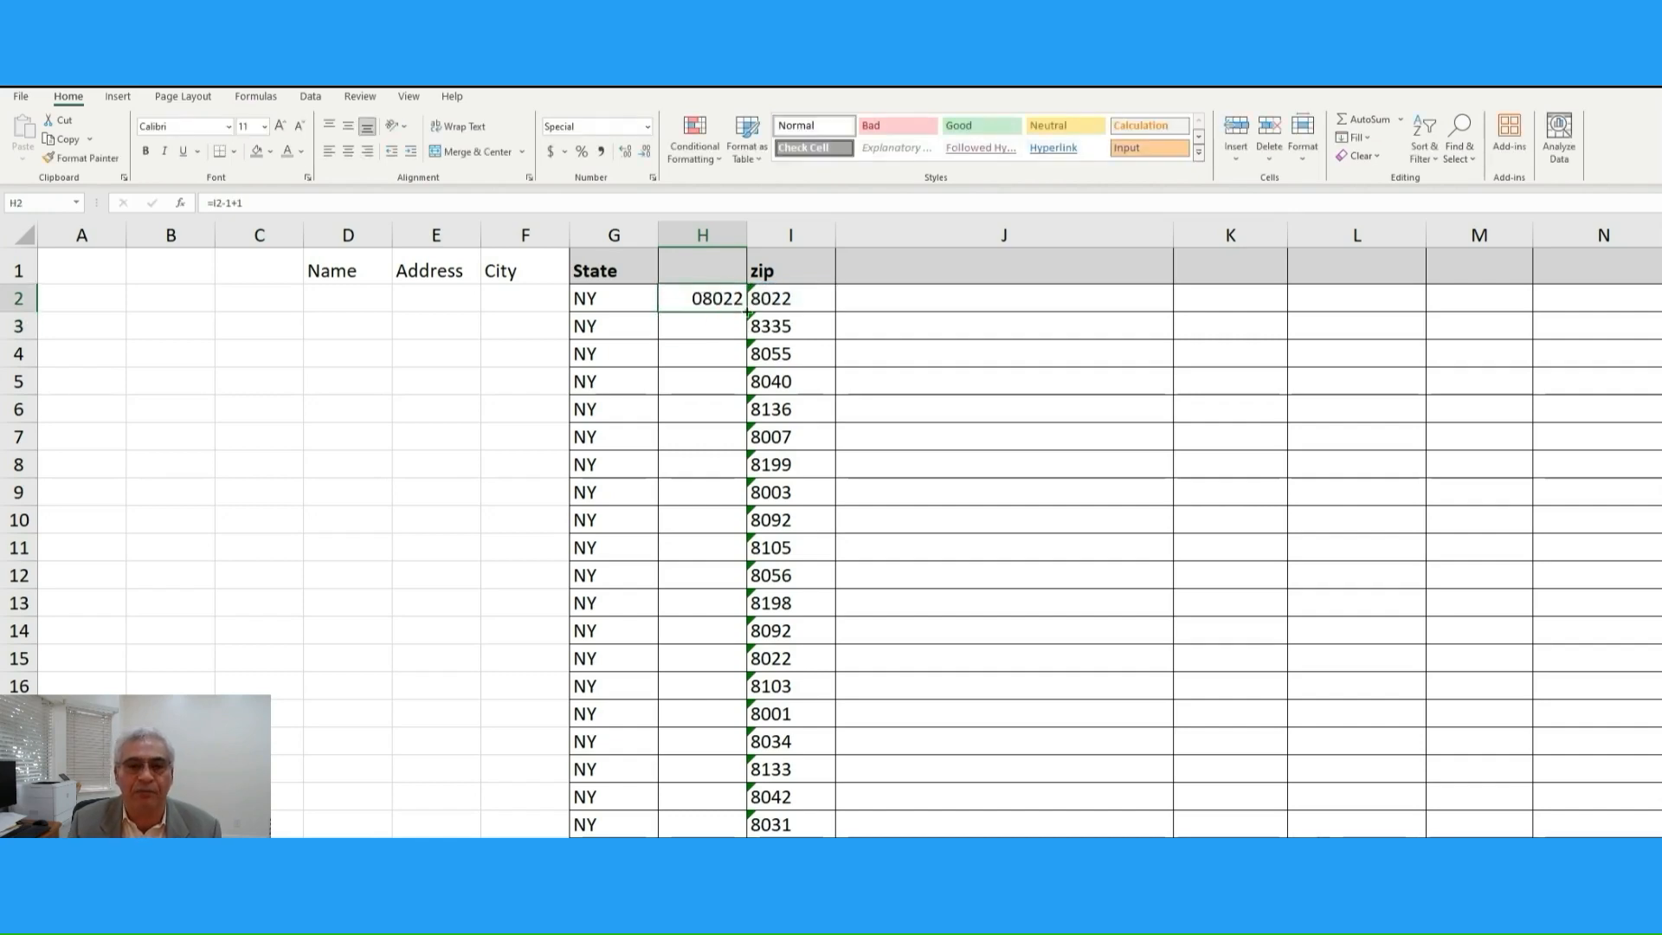
double_click(745, 311)
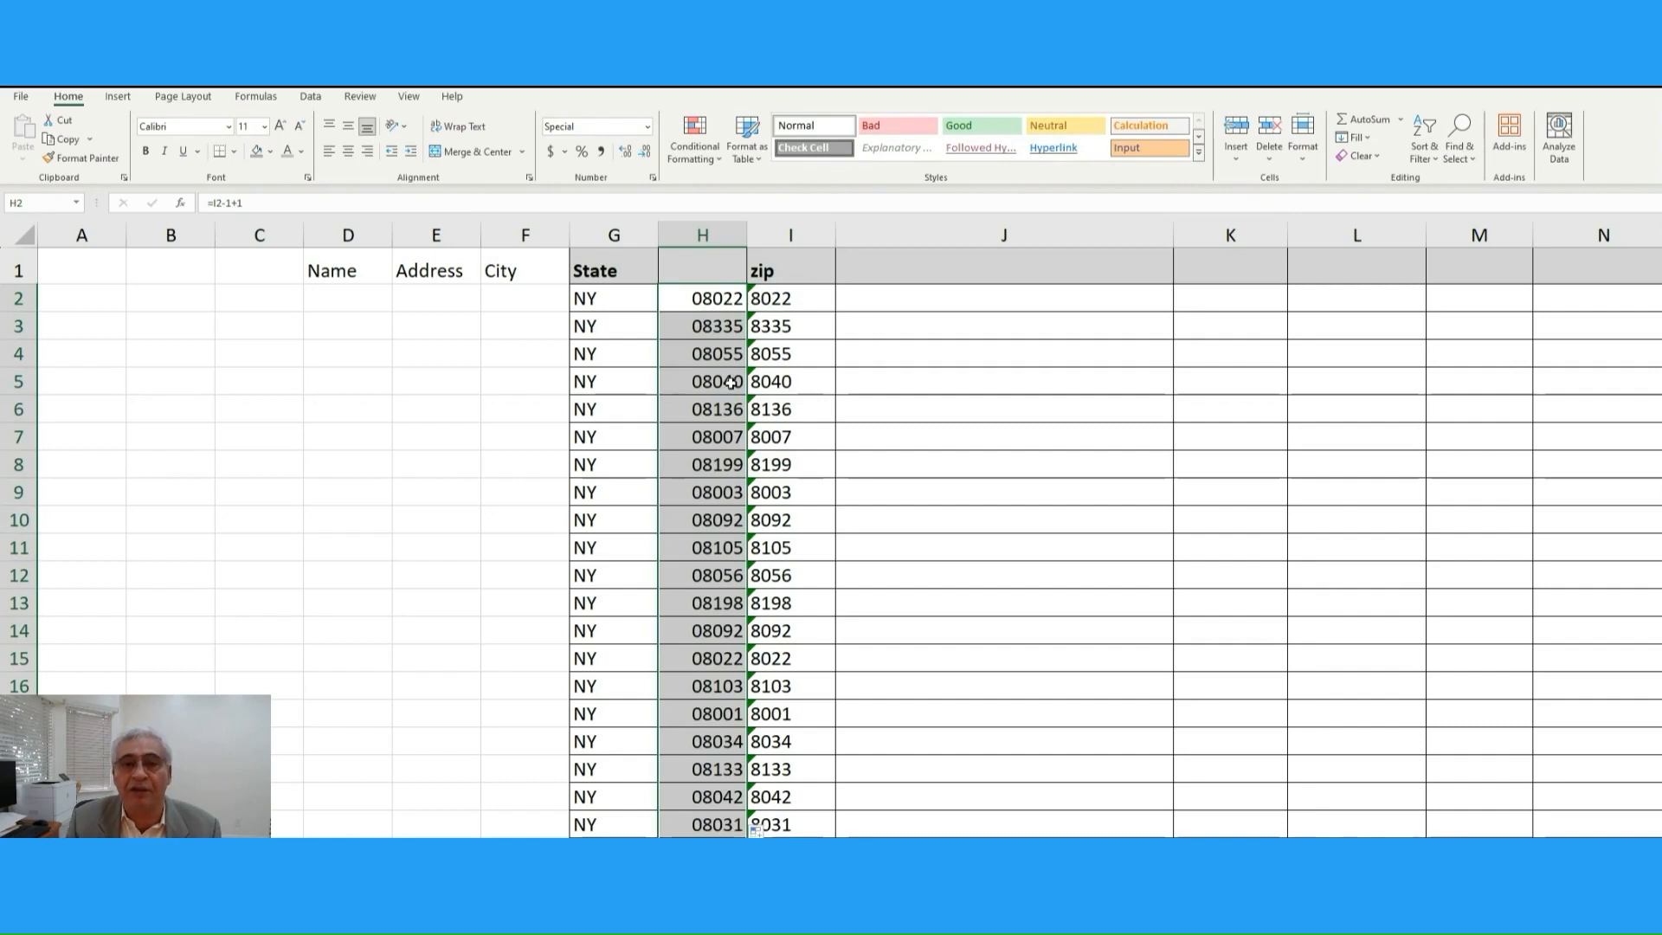
Enter the header "zip" in cell H1.
click(708, 257)
text(zip)
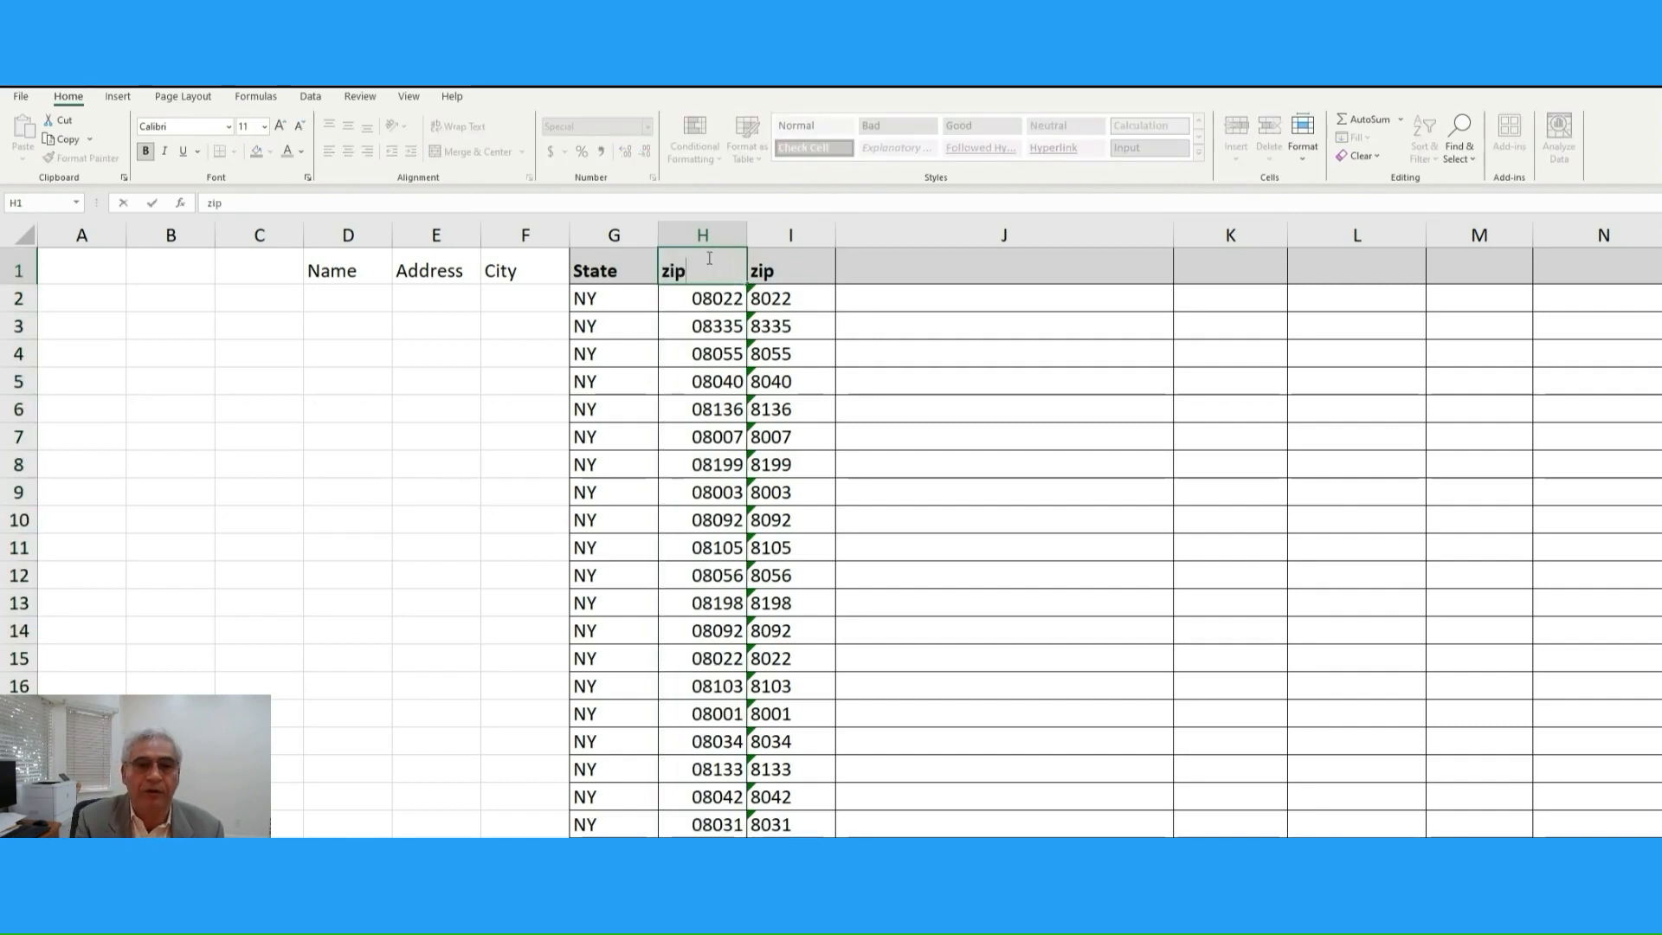
key(Return)
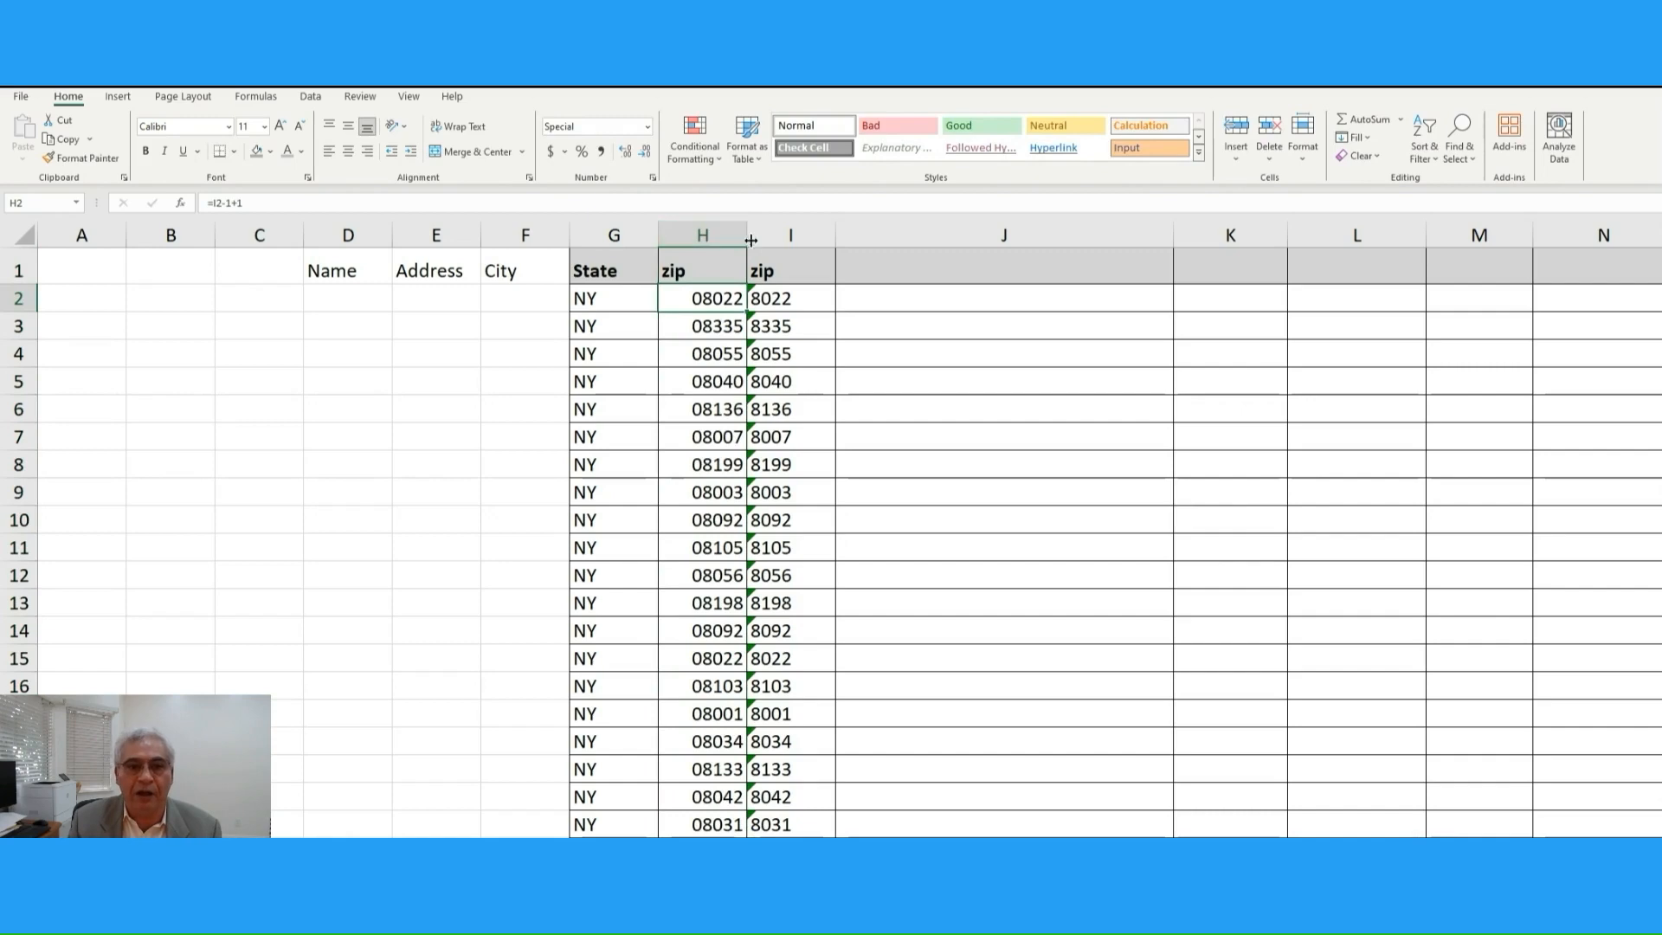
Try to delete the original zip column I and undo the deletion.
click(811, 236)
right_click(810, 235)
click(851, 420)
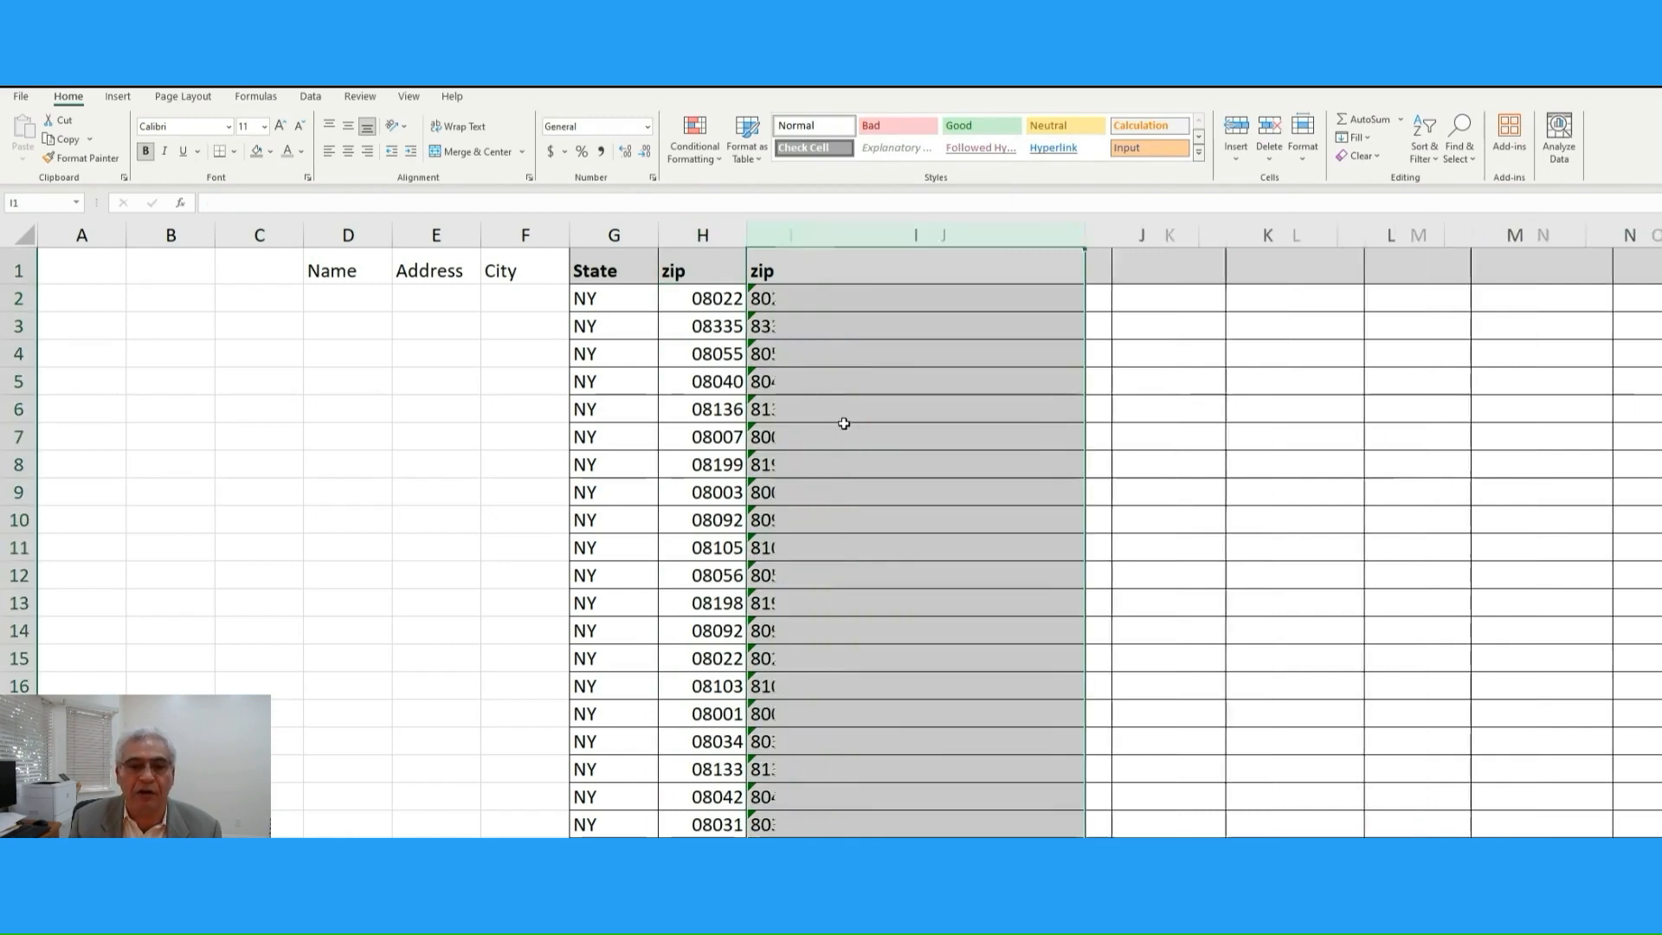
key(ctrl+z)
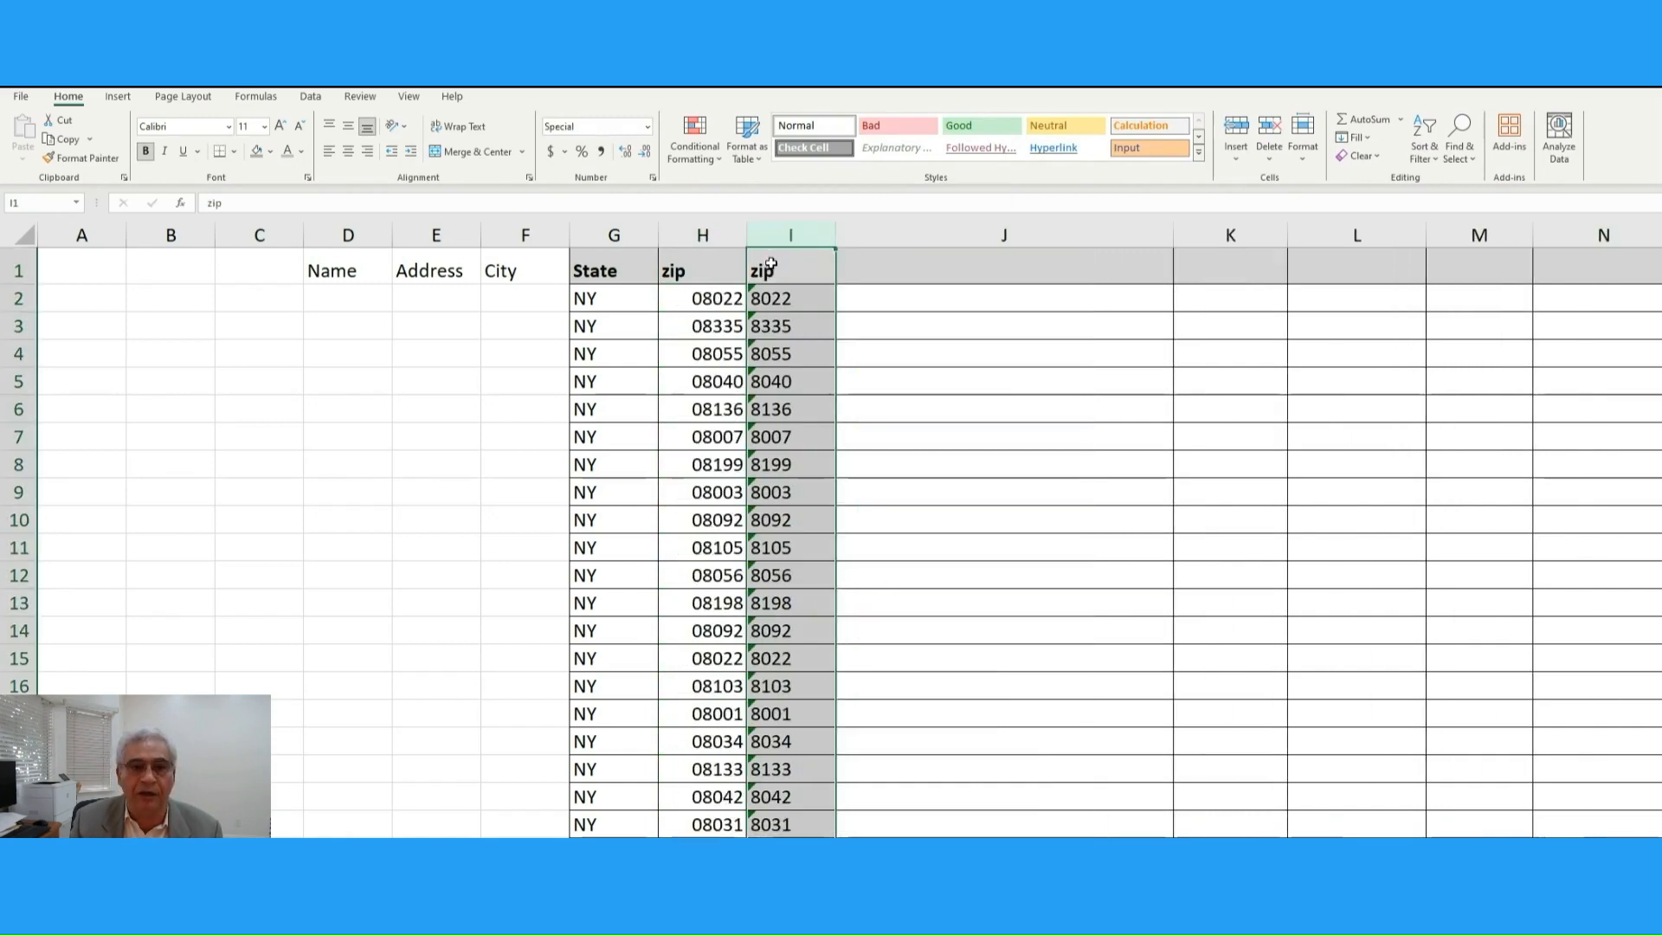
Copy the new zip column H over itself as values only and delete the original zip column I.
click(728, 235)
right_click(728, 236)
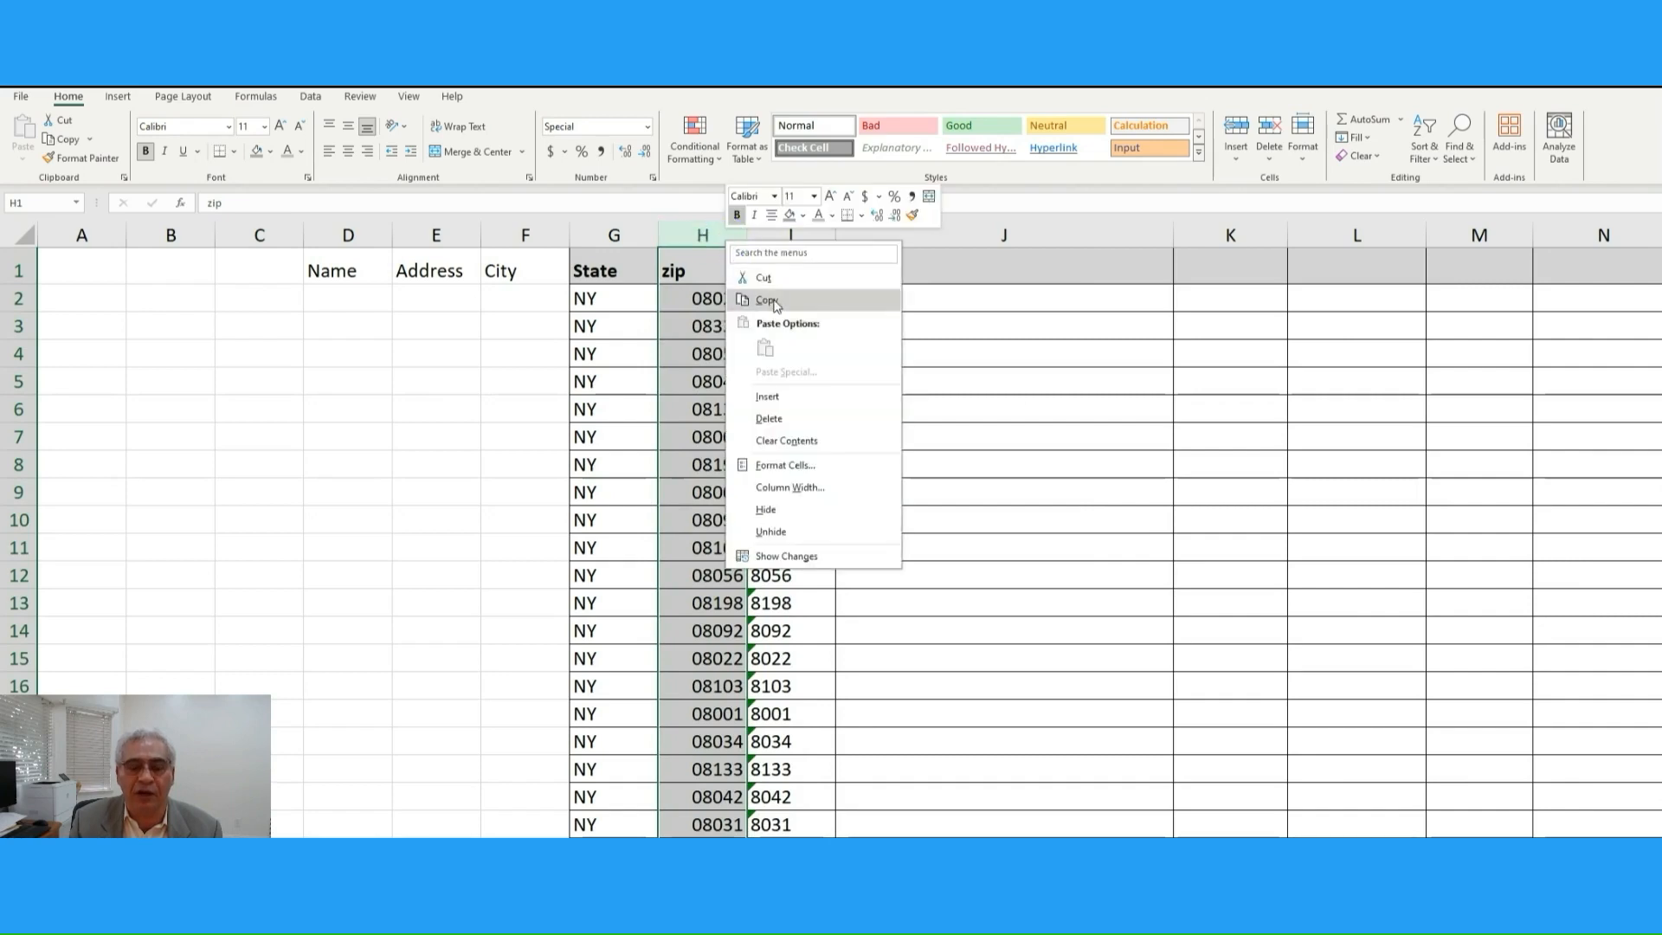
click(762, 300)
right_click(727, 236)
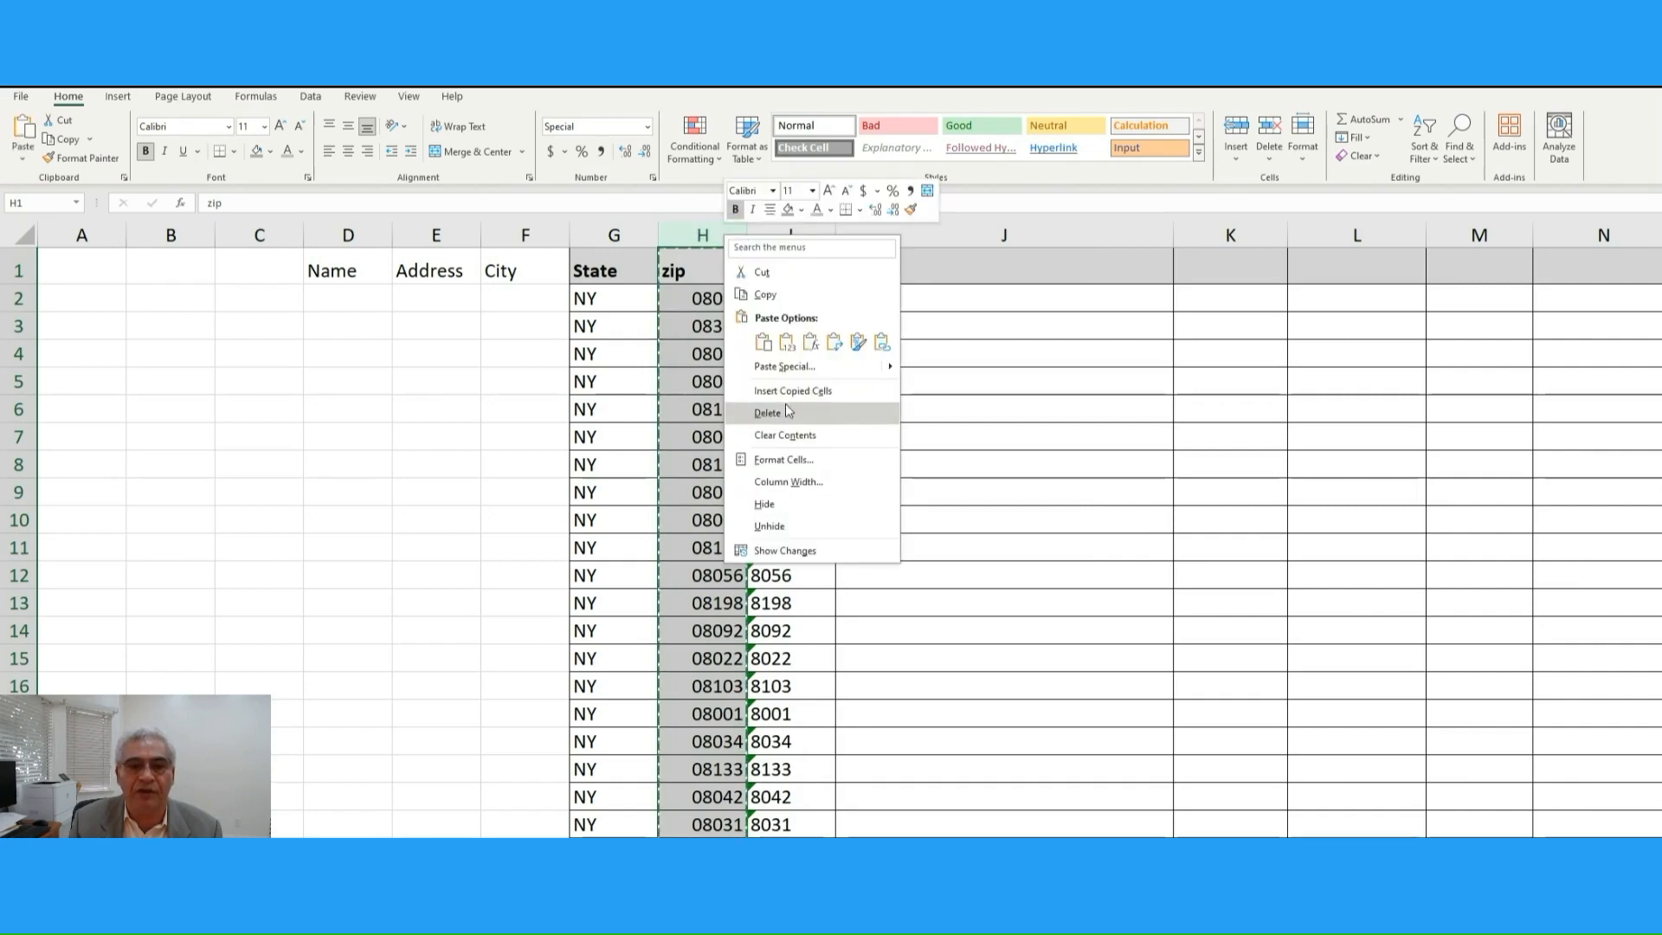
click(788, 348)
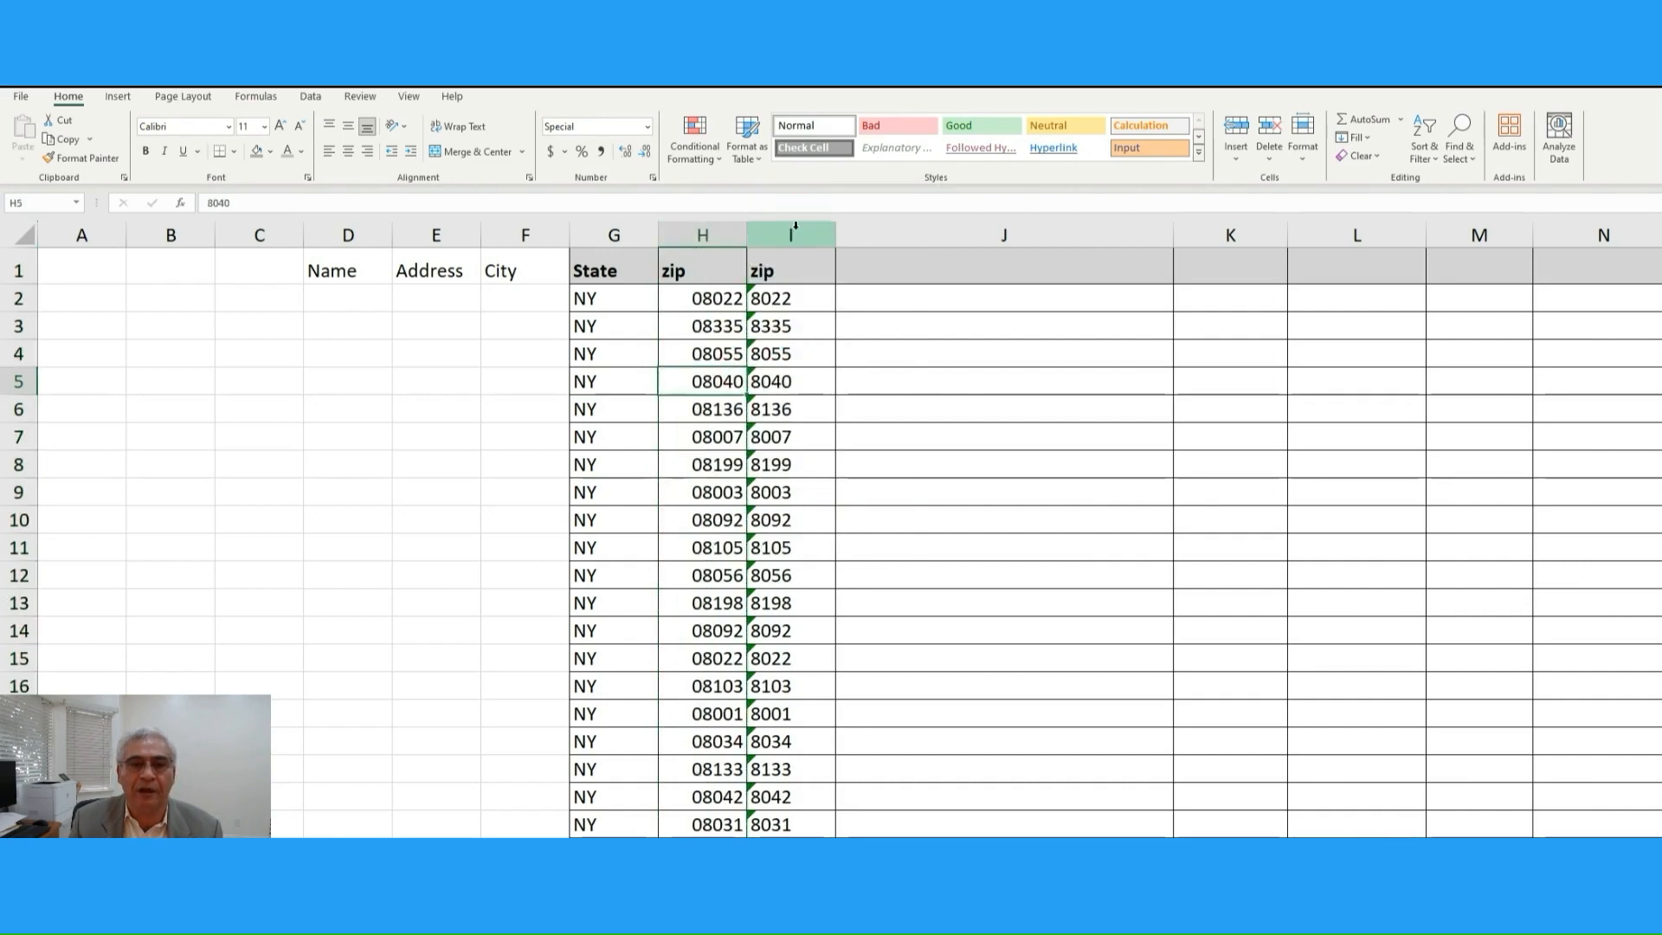
right_click(797, 236)
click(835, 407)
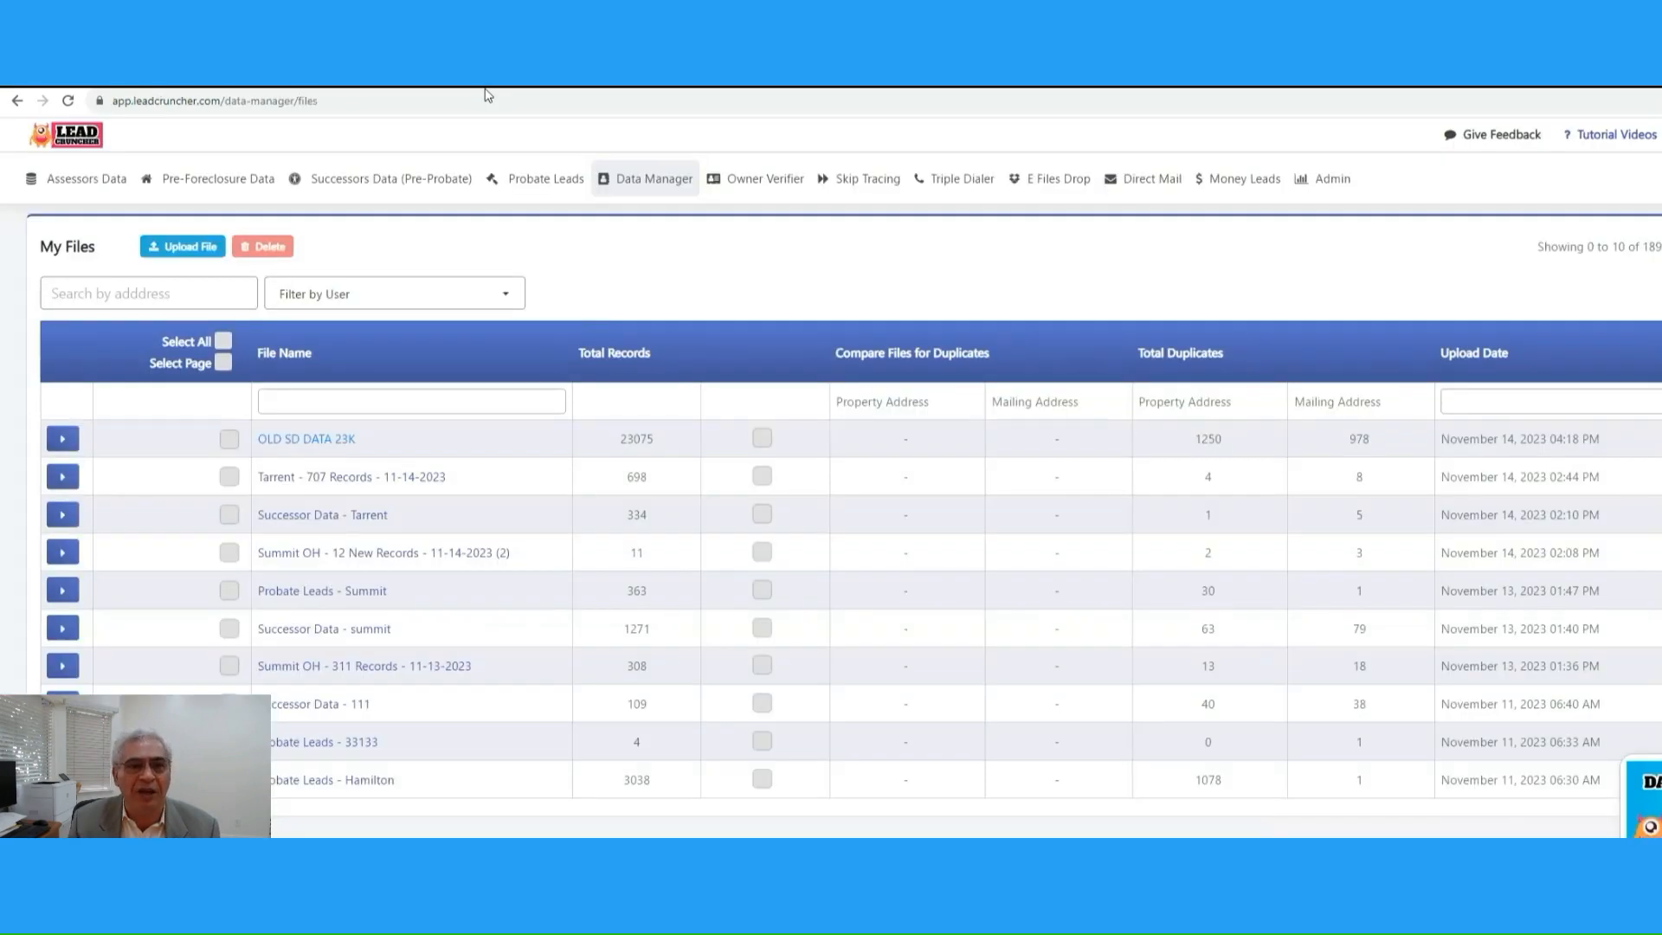
Switch to Lead Cruncher in the browser and open the Data Manager options.
click(627, 179)
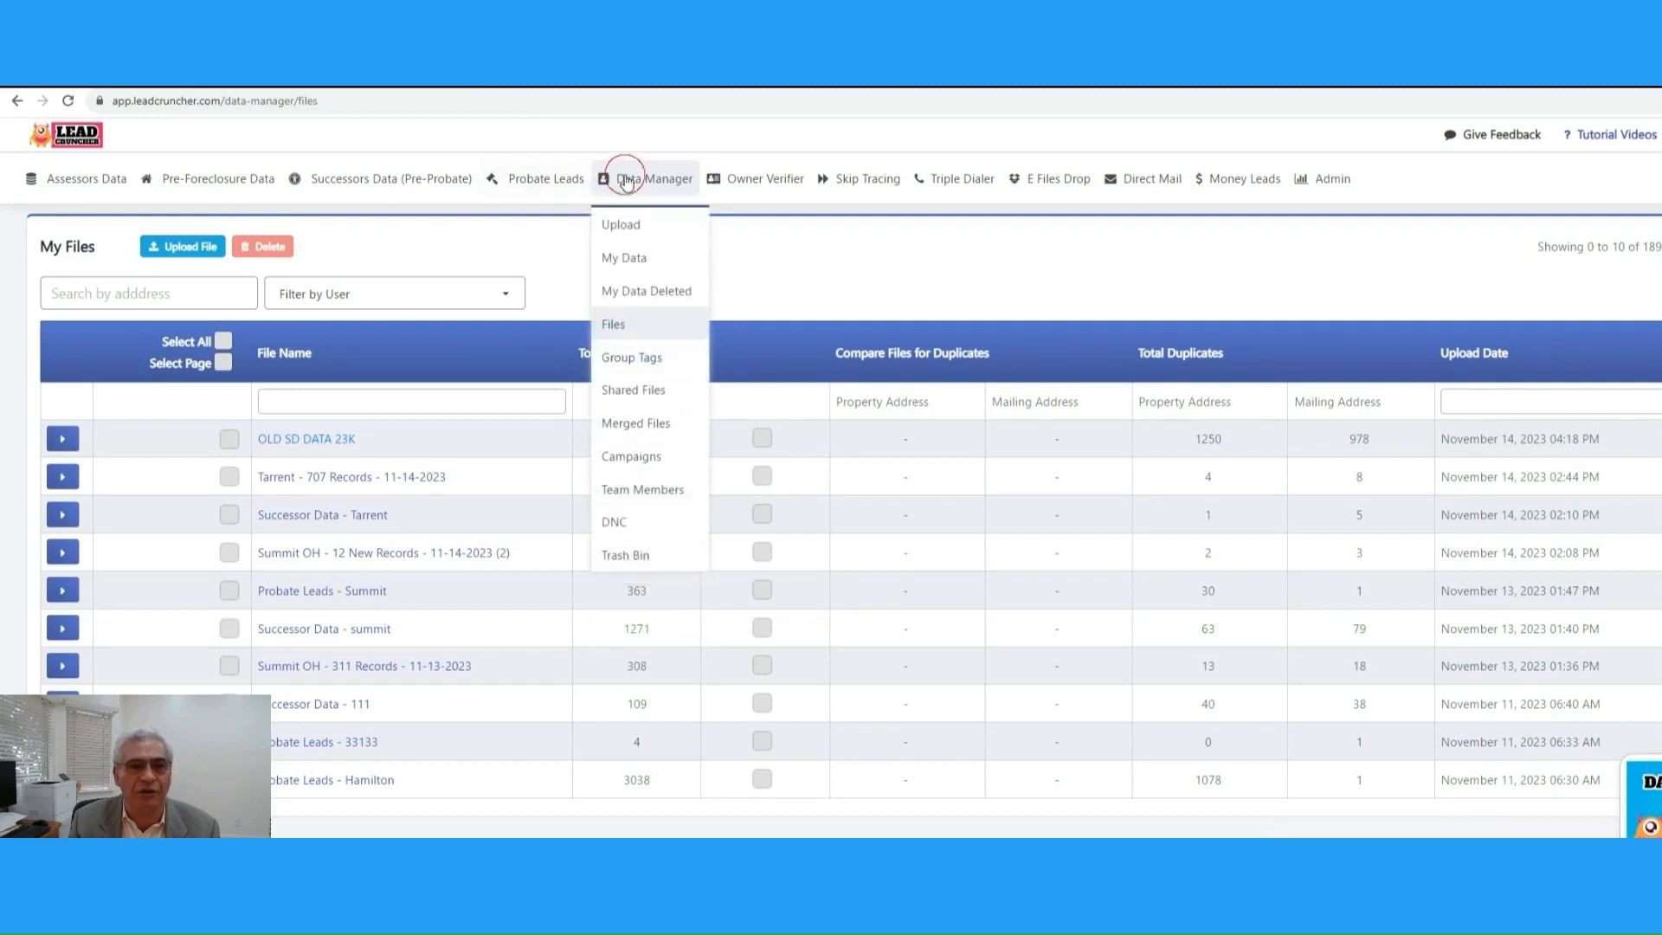